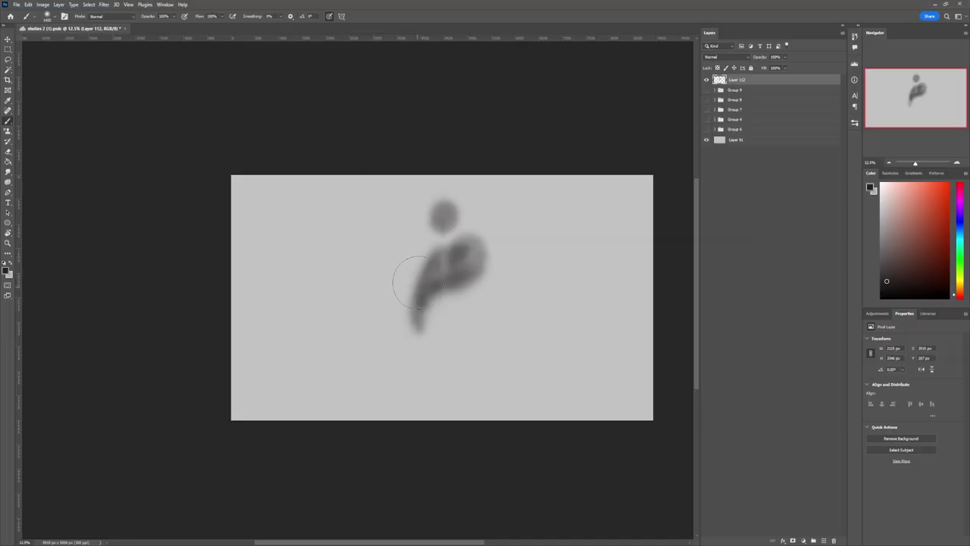
Step: Block in the bent near arm with its raised fist and shade the torso in dark soft brush strokes
mouse_move(407, 282)
mouse_down()
mouse_move(416, 265)
mouse_move(467, 255)
mouse_move(442, 264)
mouse_move(433, 256)
mouse_move(404, 276)
mouse_up()
drag(404, 275, 398, 282)
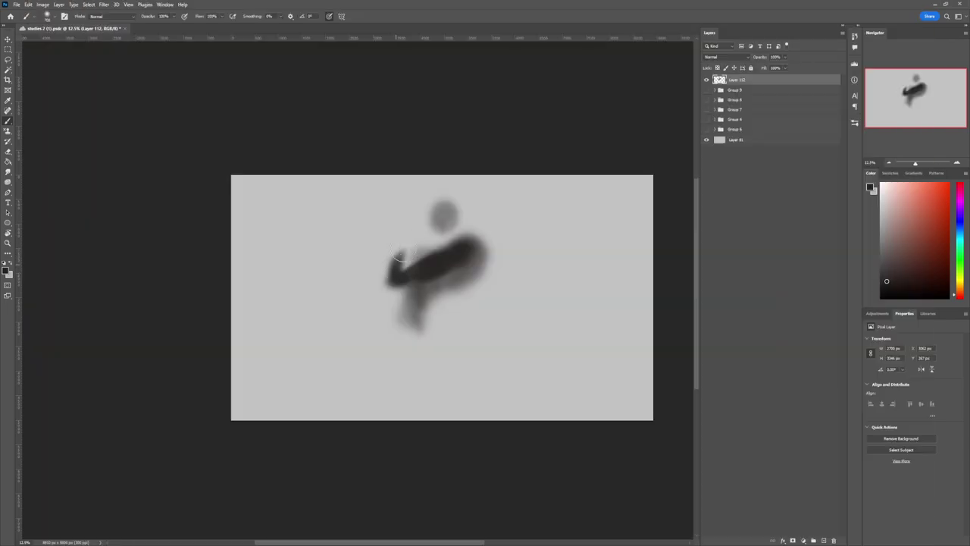
mouse_move(396, 277)
mouse_down()
mouse_move(407, 270)
mouse_move(402, 255)
mouse_move(409, 271)
mouse_move(404, 256)
mouse_move(423, 232)
mouse_move(405, 236)
mouse_move(409, 244)
mouse_up()
key(e)
key(b)
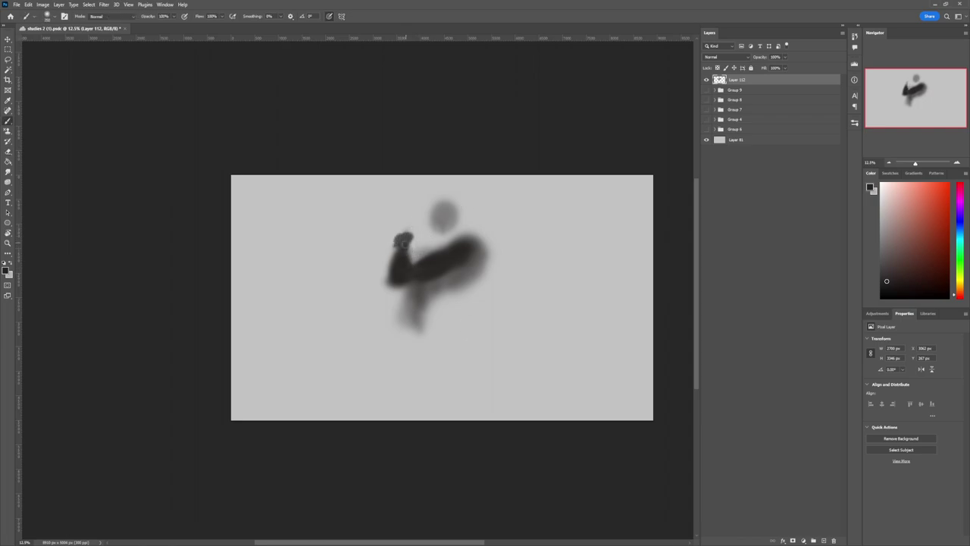
drag(410, 244, 398, 244)
key(bracketleft)
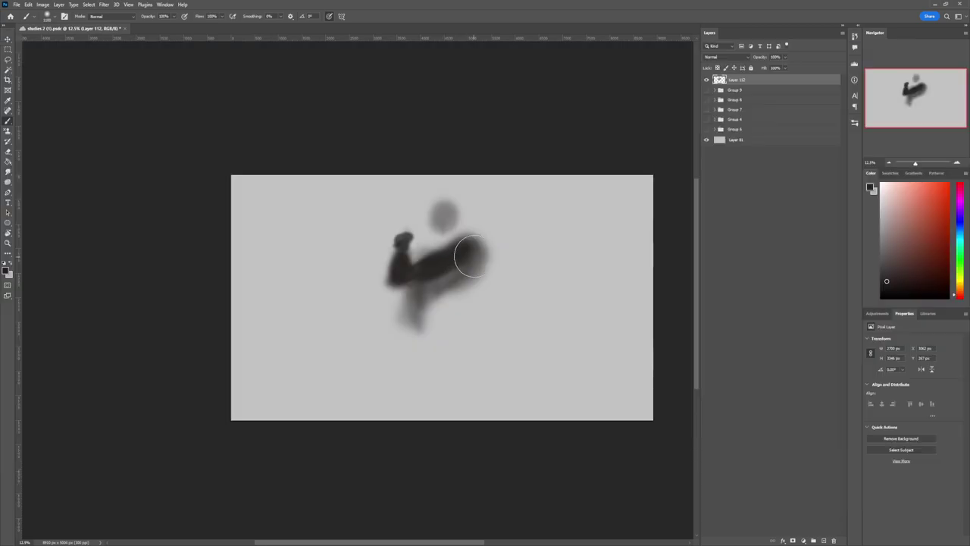
mouse_move(470, 258)
mouse_down()
mouse_move(427, 326)
mouse_move(404, 326)
mouse_move(427, 280)
mouse_move(418, 321)
mouse_up()
Step: Scale down the rough figure and move it up toward the canvas's upper edge to leave room for the lower body
key(ctrl+t)
drag(505, 186, 491, 205)
drag(470, 235, 487, 217)
key(Return)
key(ctrl+t)
drag(476, 252, 477, 241)
key(Return)
key(Return)
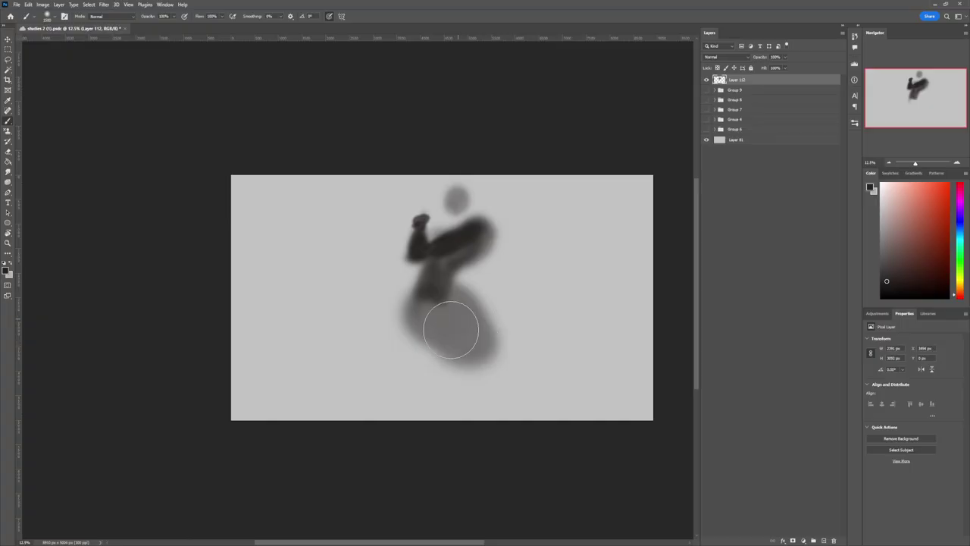
Step: Paint the centaur's horse body sloping down from the waist, with a darker hind leg and the forelegs roughed in
mouse_move(451, 329)
mouse_down()
mouse_move(507, 386)
mouse_move(509, 435)
mouse_up()
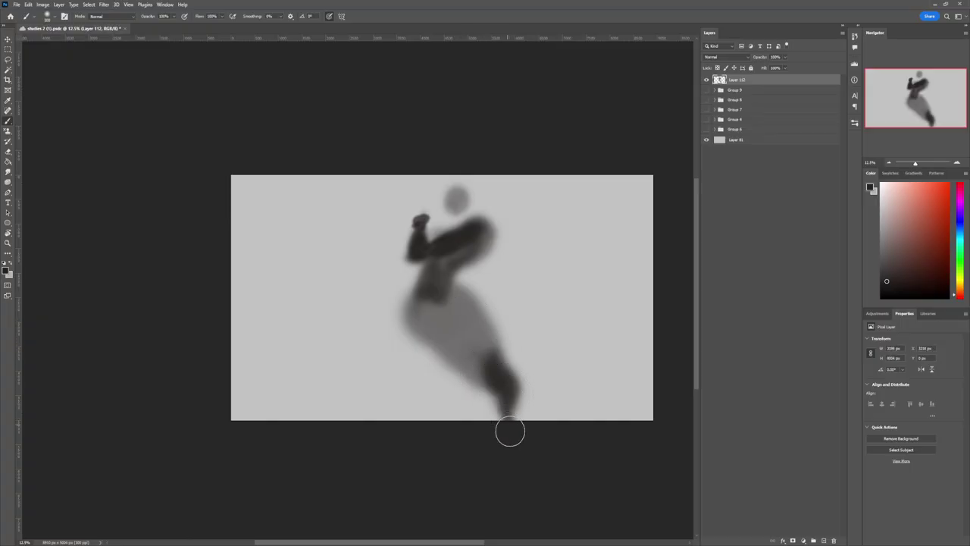
mouse_move(503, 396)
mouse_down()
mouse_move(490, 352)
mouse_move(504, 365)
mouse_move(493, 352)
mouse_move(509, 358)
mouse_move(472, 346)
mouse_move(451, 372)
mouse_move(484, 371)
mouse_move(482, 361)
mouse_move(493, 386)
mouse_move(462, 338)
mouse_move(473, 399)
mouse_move(467, 381)
mouse_move(464, 408)
mouse_move(484, 391)
mouse_move(463, 422)
mouse_move(462, 385)
mouse_move(509, 320)
mouse_move(459, 390)
mouse_move(459, 370)
mouse_move(428, 328)
mouse_move(430, 353)
mouse_move(493, 285)
mouse_move(460, 322)
mouse_move(463, 310)
mouse_move(458, 322)
mouse_move(435, 298)
mouse_move(422, 376)
mouse_move(414, 358)
mouse_move(426, 371)
mouse_move(434, 360)
mouse_move(438, 367)
mouse_move(427, 395)
mouse_move(429, 361)
mouse_move(435, 377)
mouse_move(410, 319)
mouse_move(423, 346)
mouse_move(395, 308)
mouse_up()
key([)
key([)
key([)
key(])
key(])
key(])
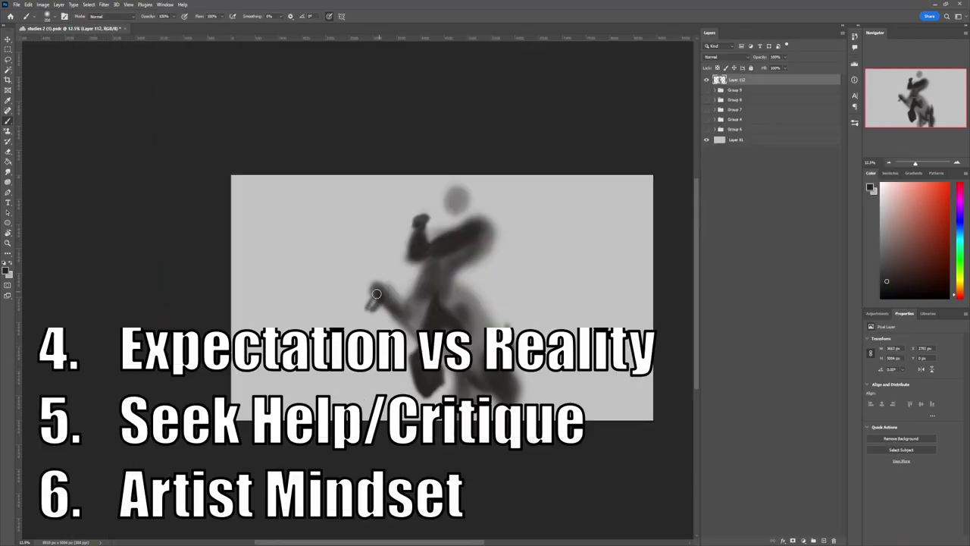
Step: Paint the raised foreleg's lower part and hoof, and darken the horse's chest with a larger brush
mouse_move(374, 307)
mouse_down()
mouse_move(360, 356)
mouse_move(367, 369)
mouse_move(372, 346)
mouse_move(357, 348)
mouse_move(365, 332)
mouse_up()
key(bracketleft)
key(bracketleft)
key(bracketright)
key(bracketright)
key(bracketright)
mouse_move(428, 323)
mouse_down()
mouse_move(398, 319)
mouse_move(385, 279)
mouse_move(413, 337)
mouse_up()
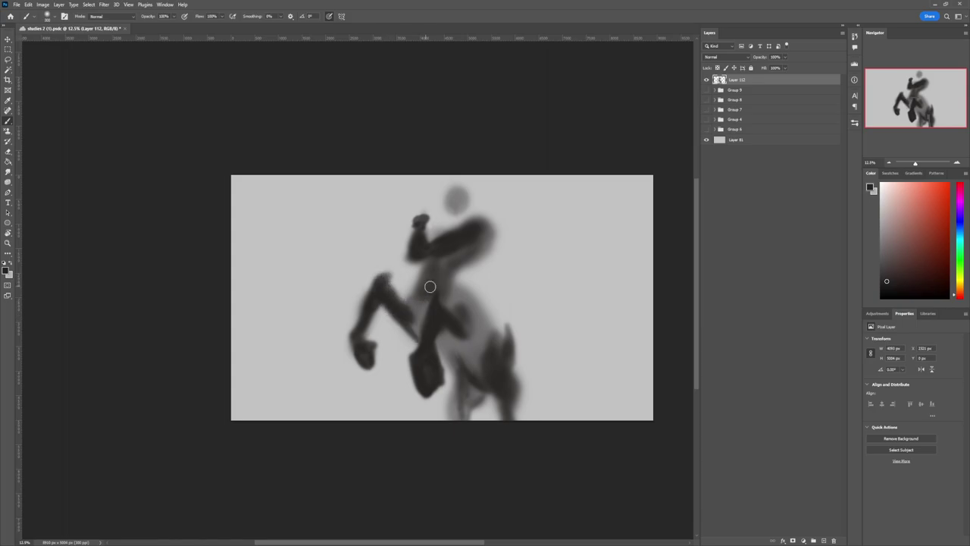
Step: Erase and repaint the edges of the waist and horse body to carve out a cleaner silhouette
key(e)
mouse_move(456, 264)
mouse_down()
mouse_move(485, 322)
mouse_move(503, 333)
mouse_up()
key(b)
mouse_move(476, 289)
mouse_down()
mouse_move(453, 307)
mouse_move(463, 303)
mouse_move(447, 280)
mouse_move(472, 346)
mouse_move(454, 303)
mouse_move(469, 334)
mouse_move(459, 307)
mouse_move(458, 333)
mouse_move(437, 333)
mouse_move(433, 306)
mouse_move(430, 347)
mouse_up()
key(e)
key([)
key([)
key(b)
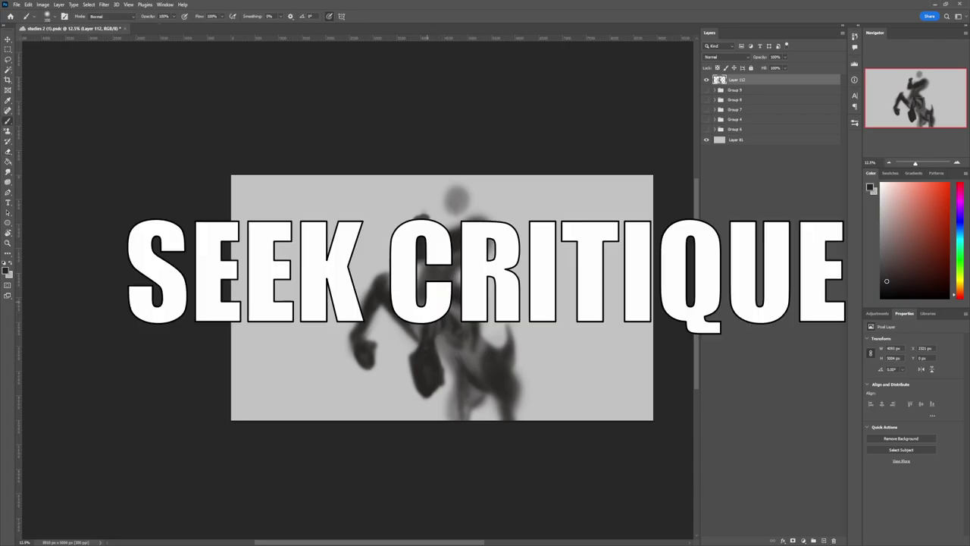
Step: Sketch the far shoulder and arm, and draw a long spear shaft across the shoulders
mouse_move(458, 226)
mouse_down()
mouse_move(465, 251)
mouse_move(472, 212)
mouse_move(496, 220)
mouse_move(489, 242)
mouse_move(503, 233)
mouse_move(493, 230)
mouse_move(499, 208)
mouse_move(504, 238)
mouse_up()
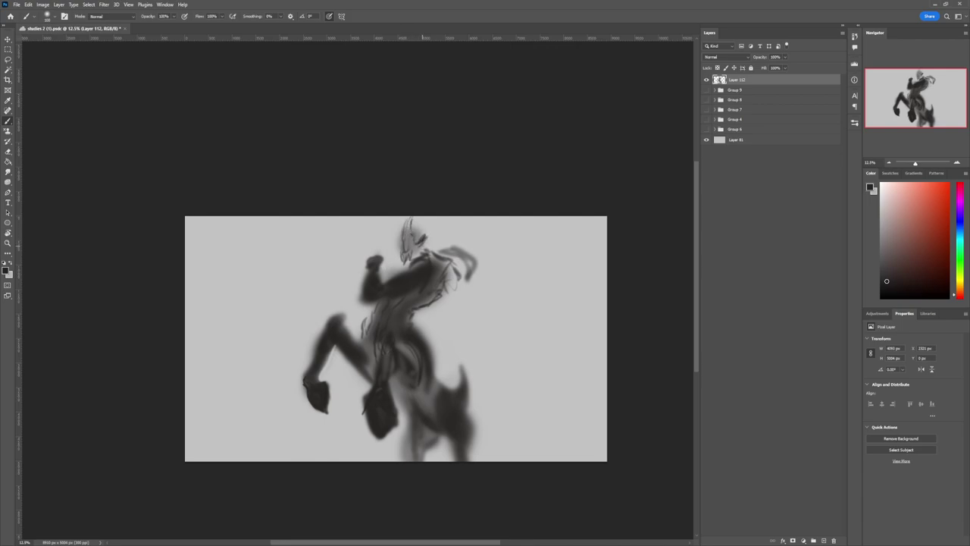
drag(382, 263, 410, 255)
drag(421, 292, 381, 292)
Step: Scale down and reposition the whole centaur sketch to fit better on the canvas
key(ctrl+t)
drag(409, 261, 380, 289)
key(Return)
key(b)
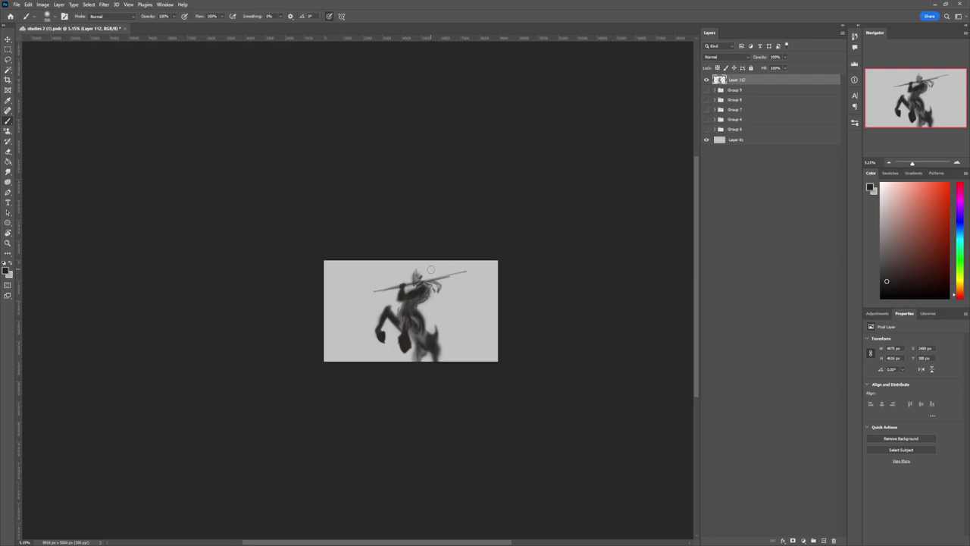
Step: Sketch the far hand gripping the shaft and a large curved blade at the weapon's upper end
key(z)
drag(438, 294, 466, 297)
key(b)
mouse_move(419, 269)
mouse_down()
mouse_move(449, 251)
mouse_move(436, 256)
mouse_move(447, 255)
mouse_move(420, 285)
mouse_up()
key(bracketright)
key(bracketright)
mouse_move(441, 267)
mouse_down()
mouse_move(446, 291)
mouse_move(451, 282)
mouse_move(418, 300)
mouse_up()
mouse_move(458, 252)
mouse_down()
mouse_move(511, 250)
mouse_move(504, 267)
mouse_up()
mouse_move(524, 232)
mouse_down()
mouse_move(477, 212)
mouse_move(471, 228)
mouse_move(395, 216)
mouse_up()
Step: Paint a soft curved motion sweep in front of the centaur with a much larger brush
key(bracketright)
key(bracketright)
key(bracketright)
key(bracketright)
key(bracketright)
key(bracketright)
key(bracketright)
key(bracketright)
drag(311, 235, 259, 371)
mouse_move(364, 309)
mouse_down()
mouse_move(310, 335)
mouse_move(402, 303)
mouse_up()
drag(351, 226, 402, 416)
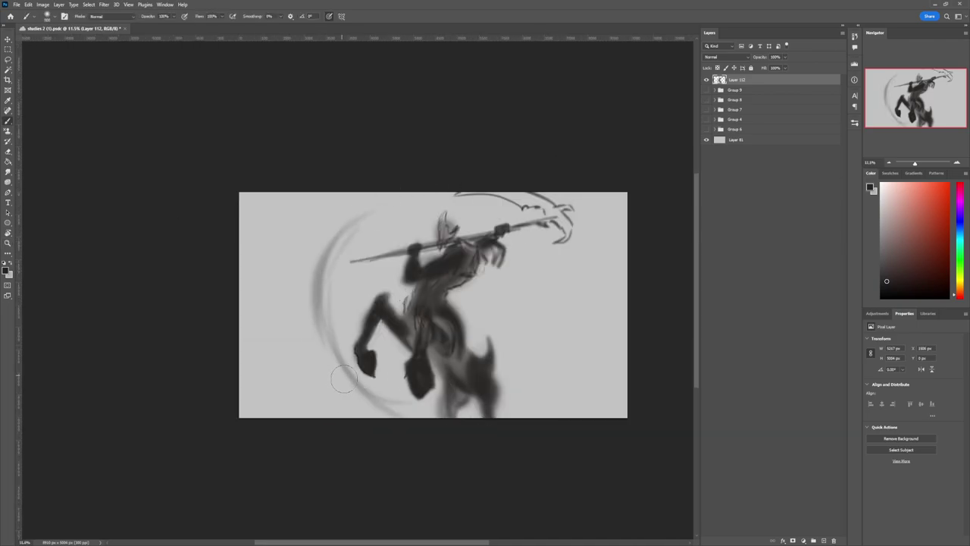
Step: Sketch the wispy tail behind the haunches and darken the horse's back below the waist
mouse_move(502, 360)
mouse_down()
mouse_move(503, 343)
mouse_move(509, 370)
mouse_move(527, 323)
mouse_move(465, 332)
mouse_move(487, 335)
mouse_up()
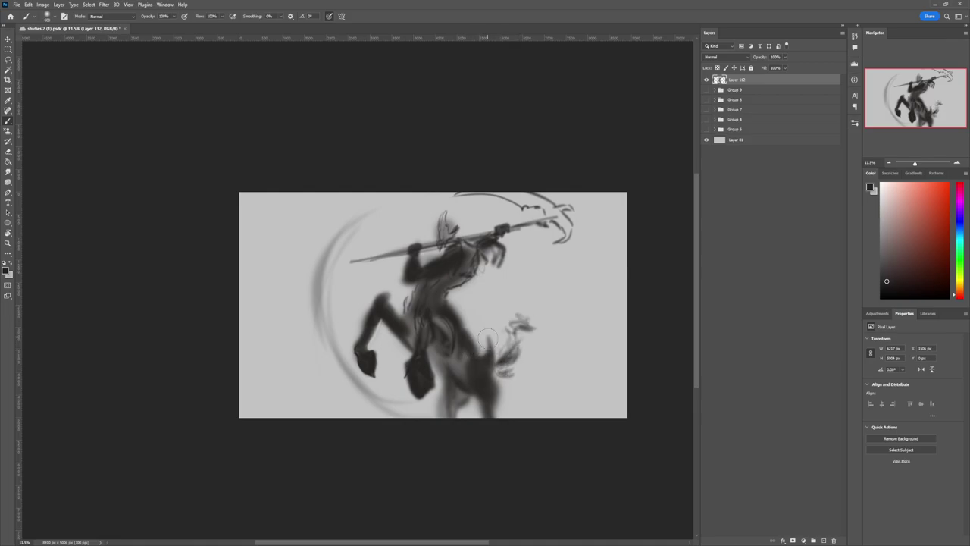
mouse_move(450, 306)
mouse_down()
mouse_move(458, 335)
mouse_move(463, 300)
mouse_move(473, 338)
mouse_up()
key(e)
key(b)
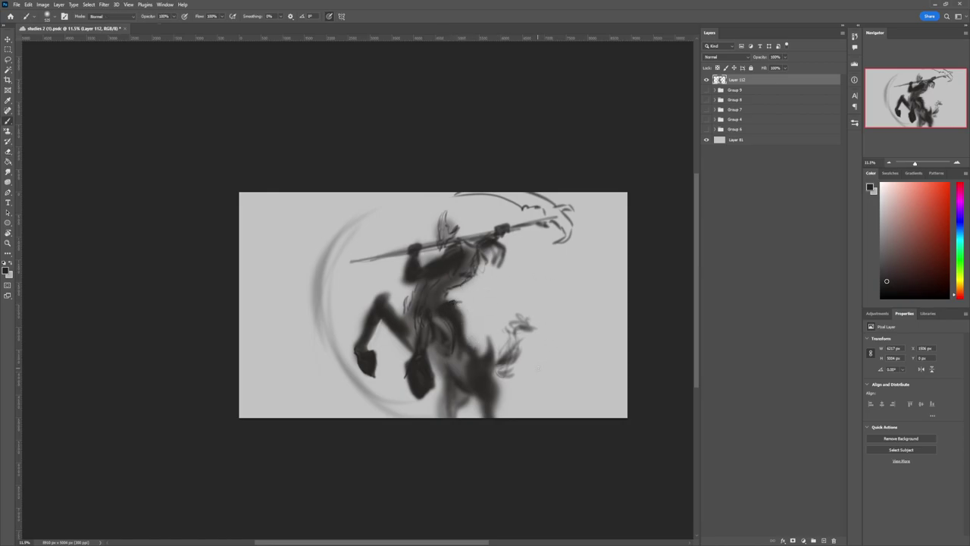
Step: Extend the weapon's lower end and sketch a hooked tip on it
drag(392, 252, 325, 269)
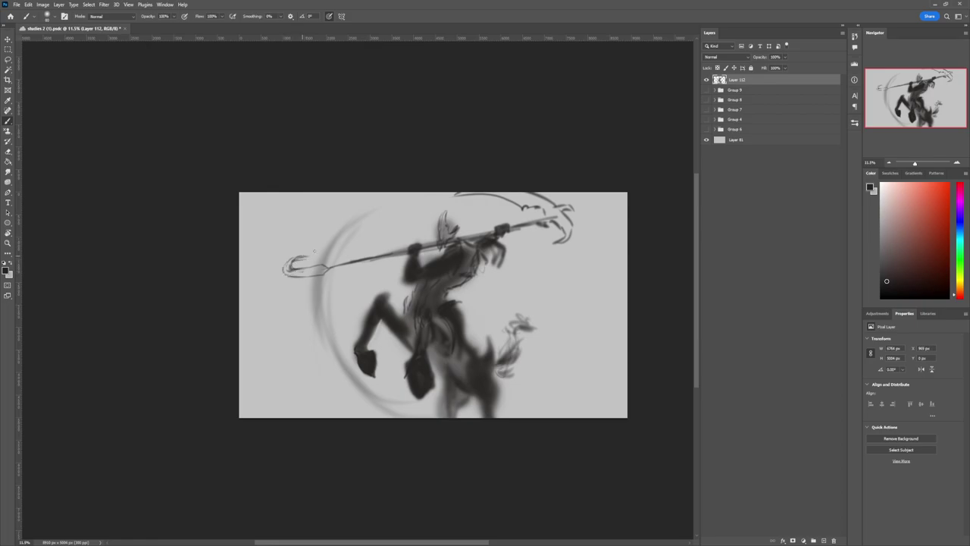
drag(306, 277, 325, 273)
key(e)
Step: Select the hooked weapon tip, move it inward along the shaft, and deselect it
key(z)
mouse_move(432, 377)
mouse_down()
mouse_move(338, 280)
mouse_move(435, 302)
mouse_up()
key(l)
key(ctrl+t)
mouse_move(370, 260)
mouse_down()
mouse_move(385, 271)
mouse_move(349, 276)
mouse_up()
key(Return)
key(ctrl+d)
Step: Layer more wide, soft arcs over the curved sweep in front of the centaur
key(b)
drag(358, 310, 446, 209)
drag(363, 268, 396, 402)
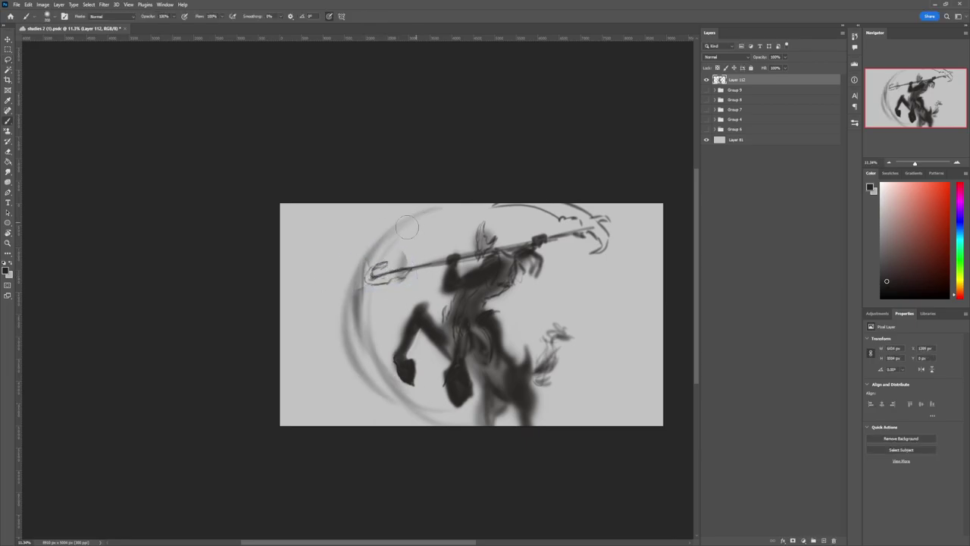
drag(345, 254, 447, 204)
drag(380, 226, 409, 413)
drag(415, 220, 379, 395)
drag(359, 339, 421, 418)
Step: Continue the sweep with loose curved strokes in the canvas's lower-right area behind the tail
drag(539, 422, 616, 343)
drag(607, 382, 596, 397)
drag(585, 381, 555, 423)
Step: Add thinner strokes along the lower part of the front sweep with a smaller brush, and save the document
key(bracketleft)
key(bracketleft)
key(bracketleft)
drag(353, 396, 418, 418)
drag(356, 382, 367, 402)
drag(378, 369, 440, 405)
drag(387, 329, 376, 401)
key(ctrl+s)
Step: Add a new layer above the rough sketch and lower the sketch layer's opacity to 24%
key(z)
drag(454, 385, 379, 384)
drag(530, 377, 551, 339)
key(ctrl+shift+alt+n)
key(alt+bracketleft)
drag(759, 61, 748, 61)
drag(350, 322, 322, 321)
drag(385, 298, 449, 300)
Step: Set the brush opacity to 57%, choose black as the drawing colour, and make the new top layer active
key(b)
key(5)
key(7)
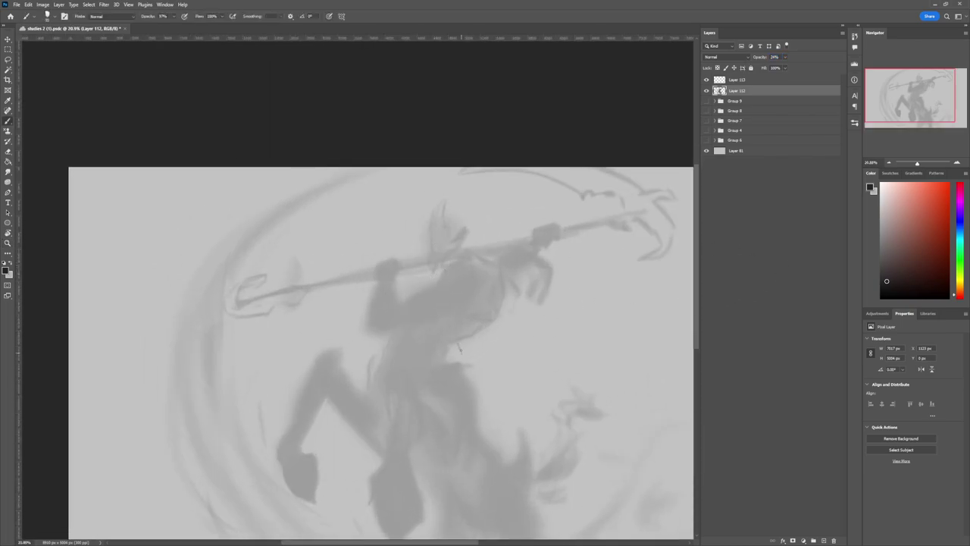
drag(884, 287, 880, 299)
click(741, 81)
drag(502, 289, 504, 365)
drag(511, 284, 586, 248)
key(ctrl+z)
key(ctrl+z)
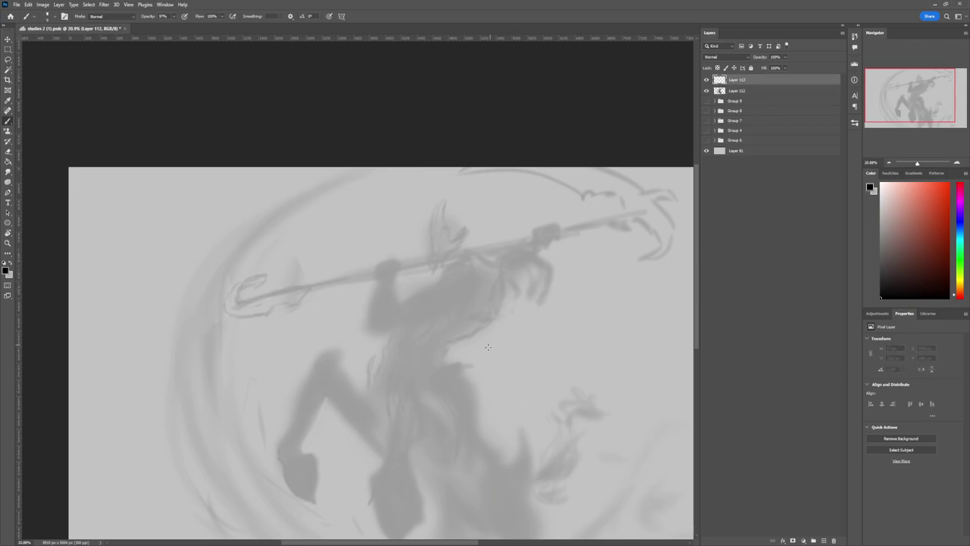
drag(506, 320, 615, 314)
key(ctrl+z)
Step: Ink the outline of the near forearm and upper arm over the faded sketch
drag(419, 346, 349, 341)
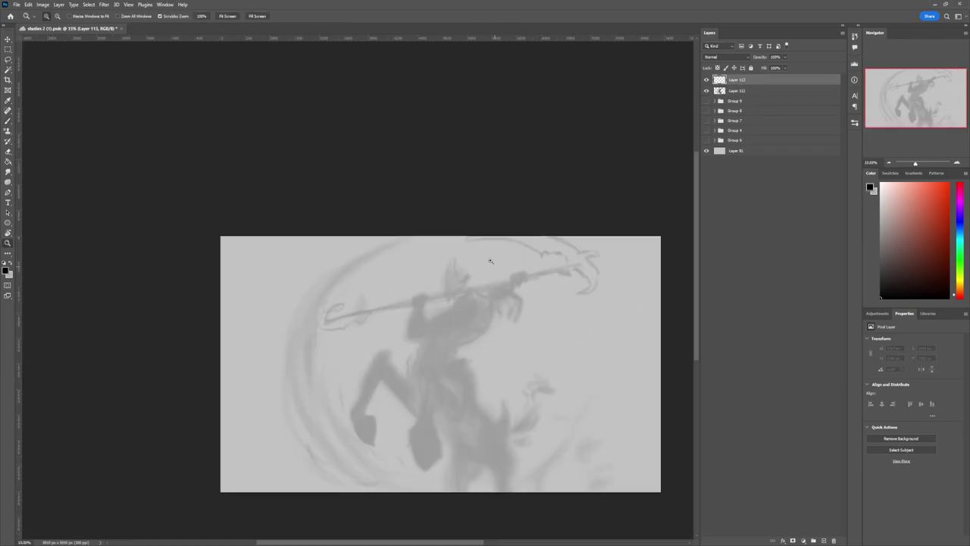
drag(425, 322, 501, 320)
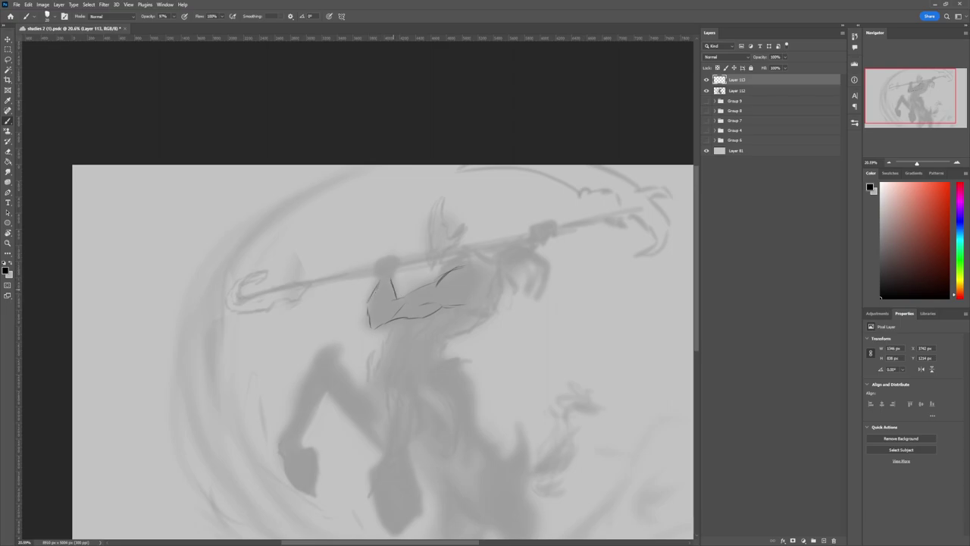
key(e)
click(436, 373)
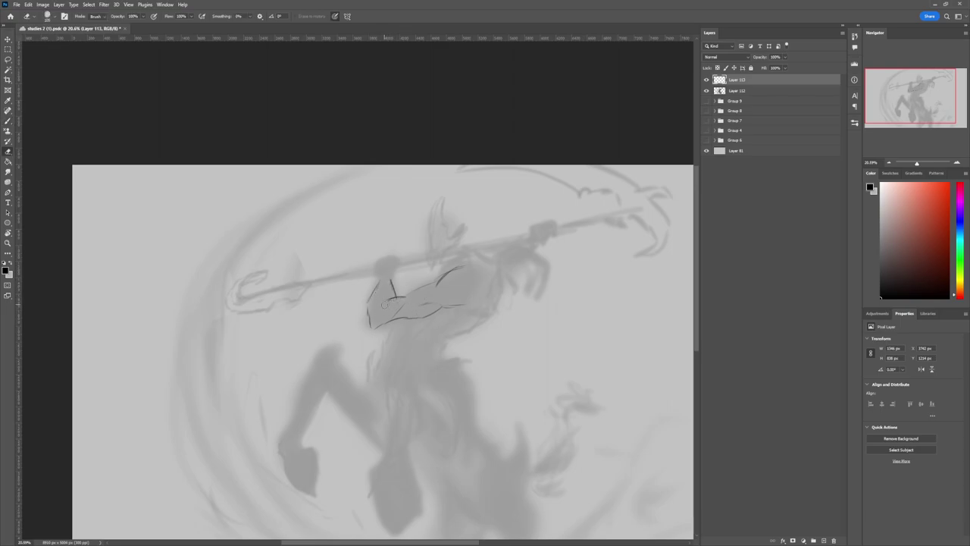
key(b)
key(ctrl+z)
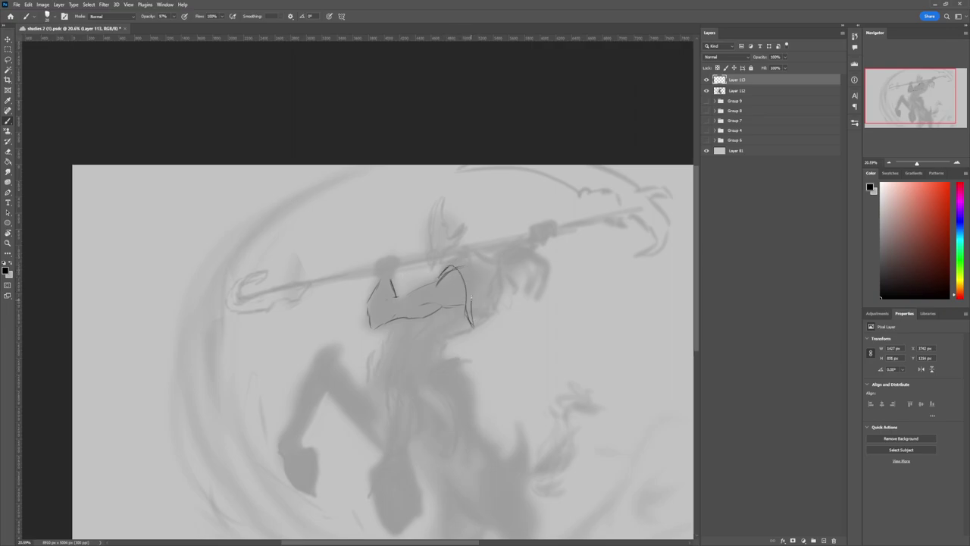
Step: Ink the shoulder plate's front edge and rounded rear outline, erasing and redrawing stray lines
key(ctrl+z)
key(e)
key(b)
key(e)
key(b)
key(e)
key(b)
key(e)
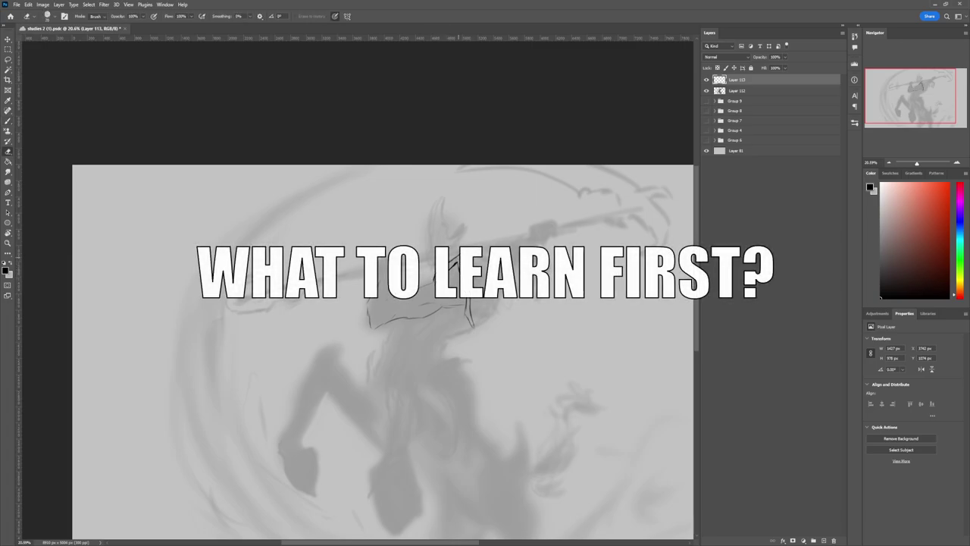
key(b)
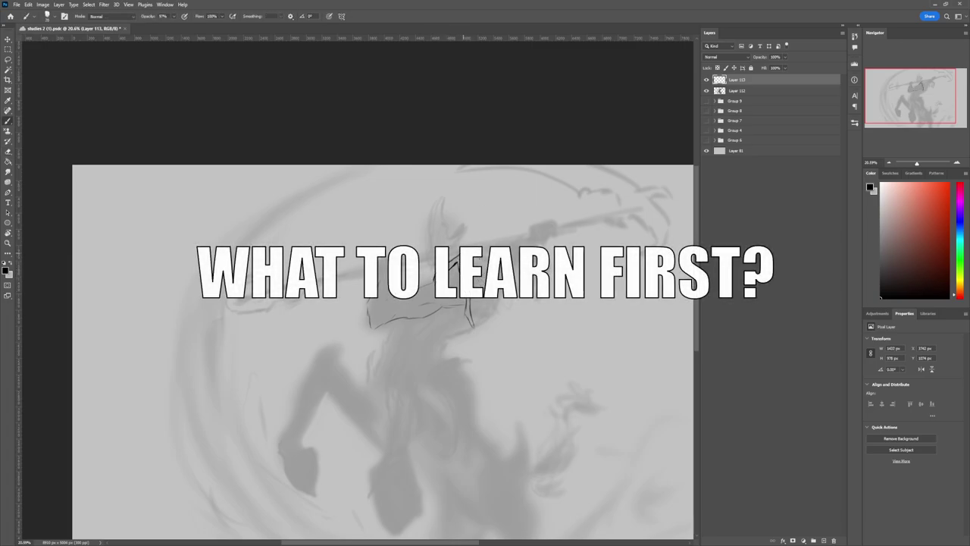
drag(485, 256, 497, 299)
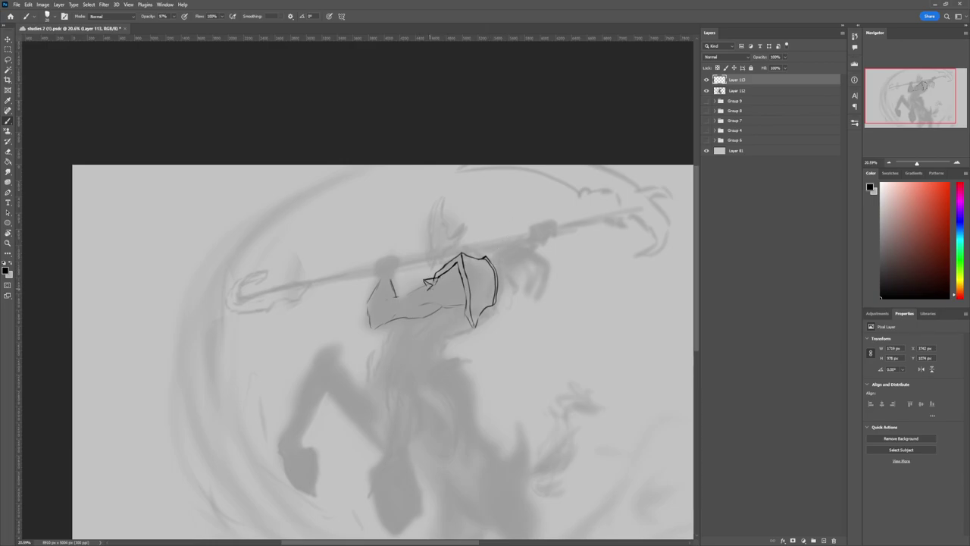
Step: Refine the near arm's line art from the shoulder plate's pointed tip to the elbow, alternating drawing and erasing
mouse_move(430, 289)
mouse_down()
mouse_move(438, 310)
mouse_move(463, 306)
mouse_move(410, 292)
mouse_move(402, 299)
mouse_move(389, 280)
mouse_move(377, 287)
mouse_move(376, 327)
mouse_move(380, 279)
mouse_move(436, 324)
mouse_move(377, 329)
mouse_move(414, 325)
mouse_move(422, 314)
mouse_up()
key(b)
key(e)
key(b)
key(e)
key(z)
key(b)
key(e)
key(b)
key(e)
key(b)
key(e)
key(b)
key(ctrl+z)
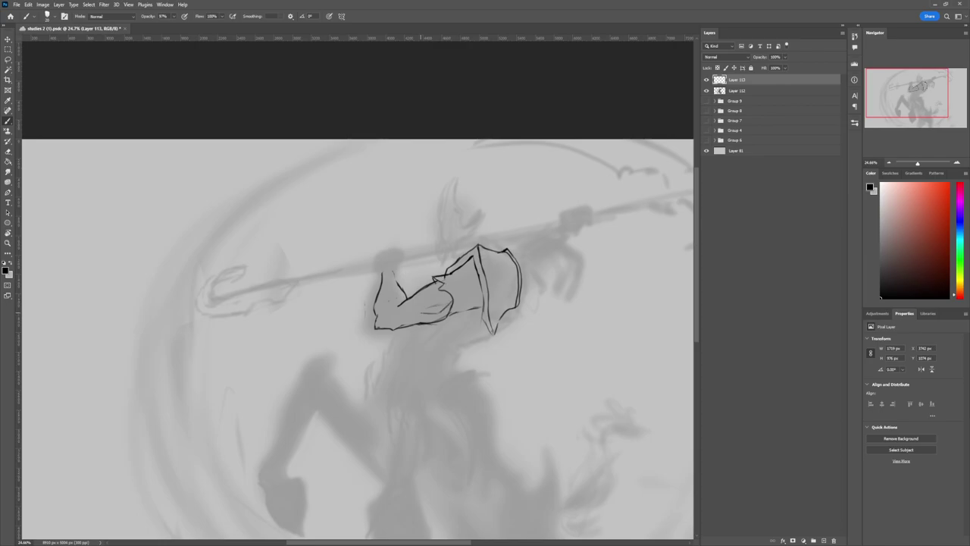
Step: Clean up stray lines and ink the torso's outline below the arm and shoulder plate
key(e)
drag(491, 373, 473, 376)
key(b)
mouse_move(478, 306)
mouse_down()
mouse_move(439, 342)
mouse_move(431, 326)
mouse_up()
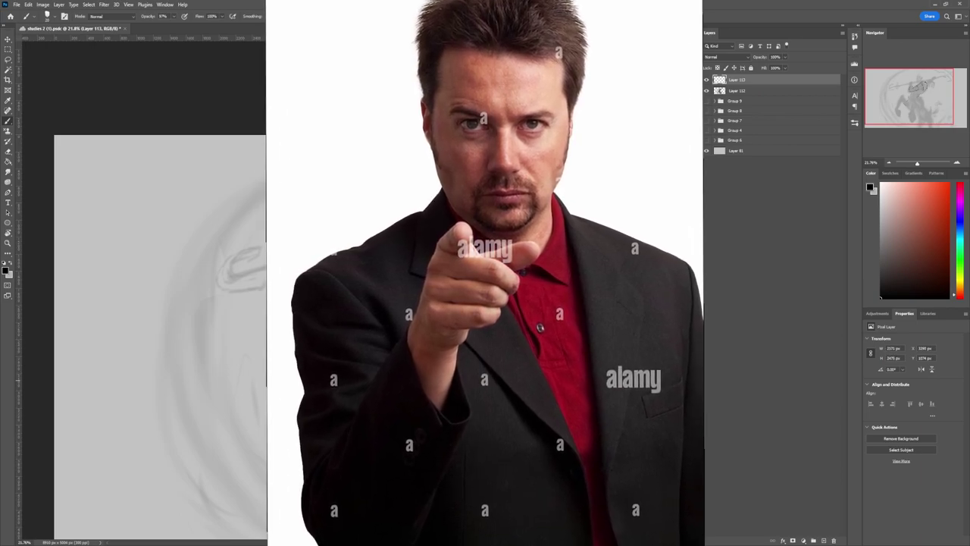
Step: Ink the raised foreleg, including the knee guard, shin, fetlock and hoof
mouse_move(307, 359)
mouse_down()
mouse_move(289, 395)
mouse_move(308, 350)
mouse_move(330, 327)
mouse_move(341, 334)
mouse_up()
drag(335, 335, 343, 348)
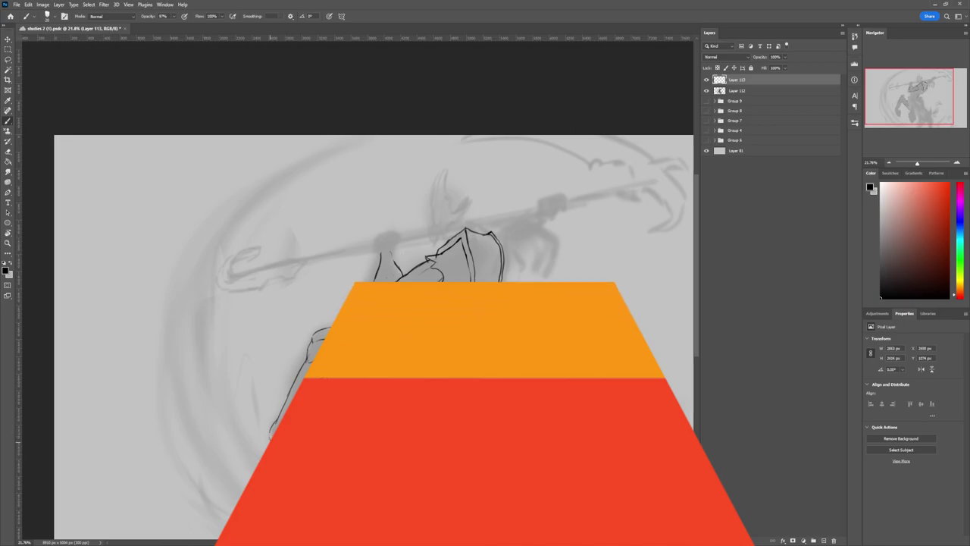
drag(311, 439, 307, 485)
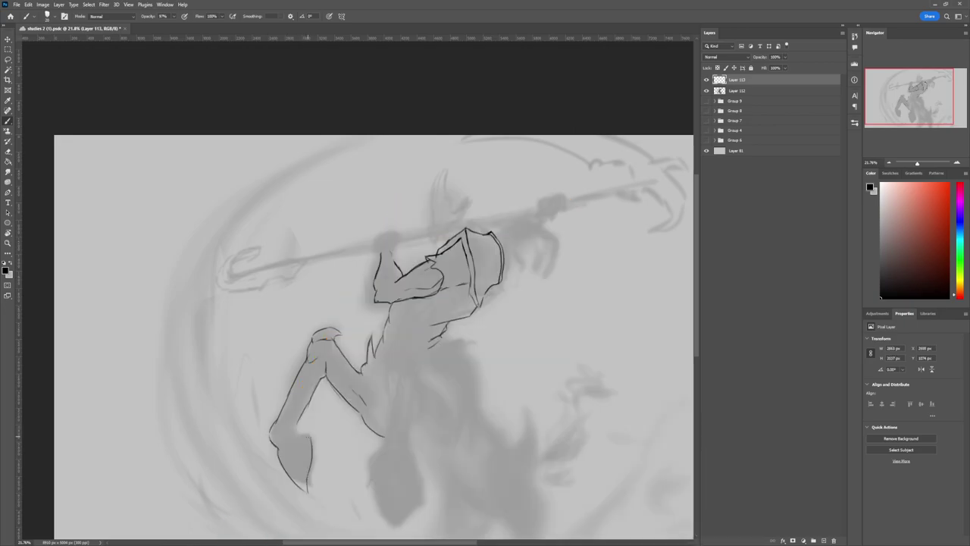
drag(294, 425, 300, 436)
Step: Ink the second foreleg from its chest joint down to the fur-fringed, pointed hoof
mouse_move(382, 439)
mouse_down()
mouse_move(429, 413)
mouse_move(386, 440)
mouse_move(391, 526)
mouse_move(417, 502)
mouse_move(423, 470)
mouse_move(421, 459)
mouse_move(389, 455)
mouse_move(418, 459)
mouse_up()
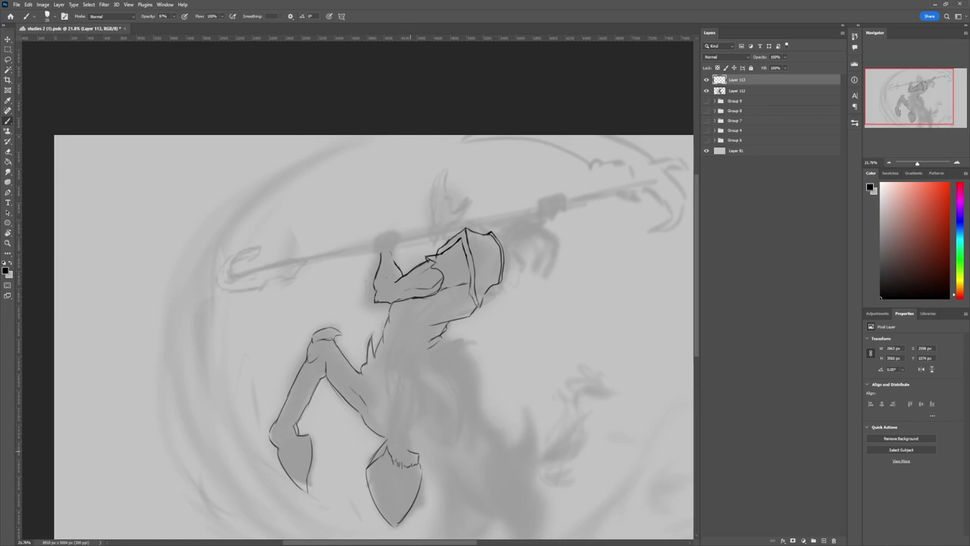
drag(384, 430, 380, 448)
mouse_move(387, 390)
mouse_down()
mouse_move(381, 426)
mouse_move(402, 430)
mouse_up()
drag(395, 348, 400, 382)
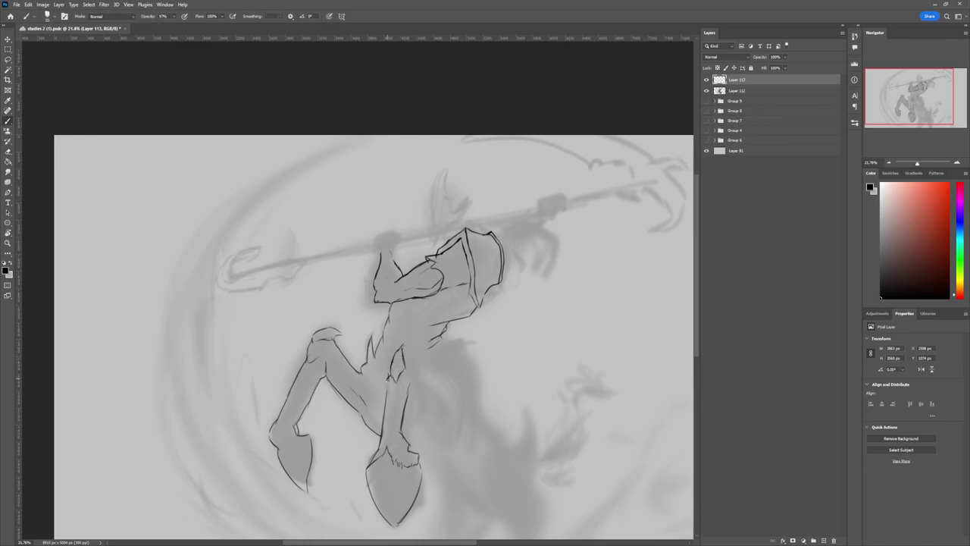
Step: Ink the horse body behind the forelegs, including the back, ribs, hind legs and flowing tail
drag(406, 399, 420, 420)
drag(408, 383, 406, 407)
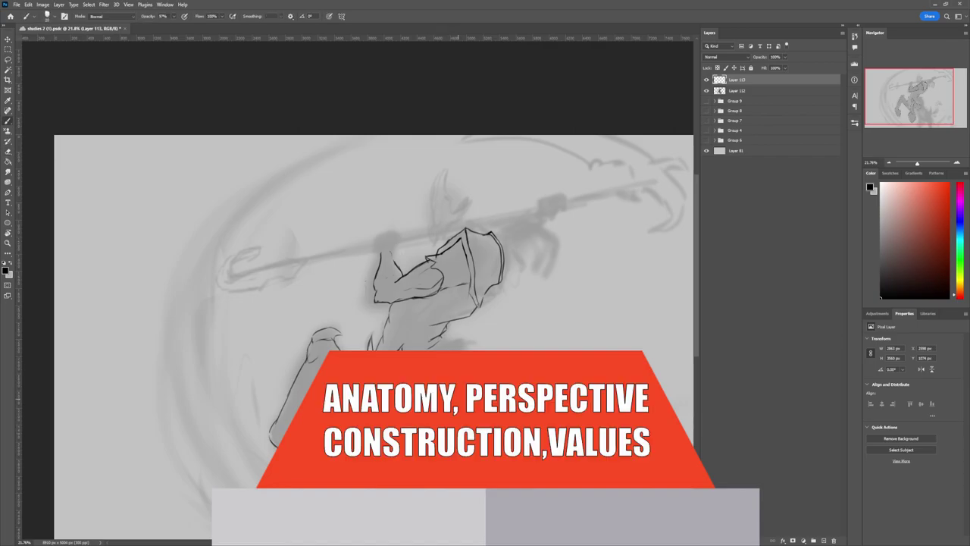
mouse_move(435, 346)
mouse_down()
mouse_move(464, 339)
mouse_move(464, 348)
mouse_up()
mouse_move(504, 442)
mouse_down()
mouse_move(303, 432)
mouse_move(457, 421)
mouse_up()
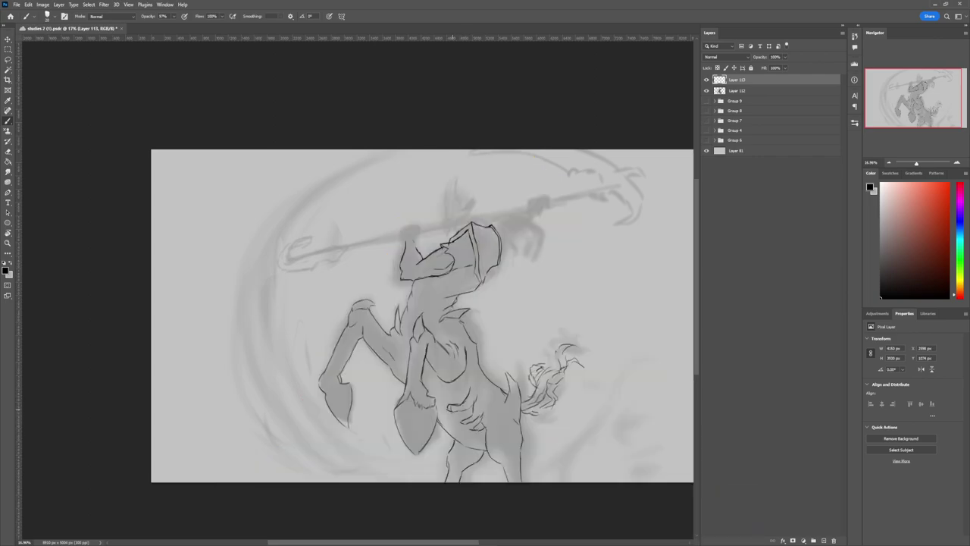
Step: Refine the rib and belly lines, reshaping a lassoed part of the line art with Free Transform
mouse_move(446, 405)
mouse_down()
mouse_move(460, 414)
mouse_move(471, 406)
mouse_move(461, 413)
mouse_move(466, 395)
mouse_move(455, 386)
mouse_up()
key(e)
key(b)
key(l)
key(ctrl+t)
key(Return)
key(b)
drag(439, 422, 464, 445)
Step: Ink the sinewy muscle lines across the abdomen and down to the chest joint of the forelegs
mouse_move(440, 280)
mouse_down()
mouse_move(426, 290)
mouse_move(456, 277)
mouse_move(464, 288)
mouse_move(429, 299)
mouse_move(409, 321)
mouse_move(413, 311)
mouse_up()
key(e)
key(b)
mouse_move(403, 348)
mouse_down()
mouse_move(408, 359)
mouse_move(387, 341)
mouse_up()
Step: Ink the head as a tall-horned helmet with a round eye piece and pointed chin, erasing stray lines
mouse_move(433, 284)
mouse_down()
mouse_move(461, 280)
mouse_move(421, 290)
mouse_move(434, 239)
mouse_up()
key(e)
key(b)
drag(433, 240, 435, 271)
mouse_move(436, 277)
mouse_down()
mouse_move(468, 275)
mouse_move(421, 317)
mouse_move(416, 285)
mouse_up()
mouse_move(418, 274)
mouse_down()
mouse_move(415, 297)
mouse_move(426, 293)
mouse_move(427, 309)
mouse_move(419, 320)
mouse_up()
key(e)
key(b)
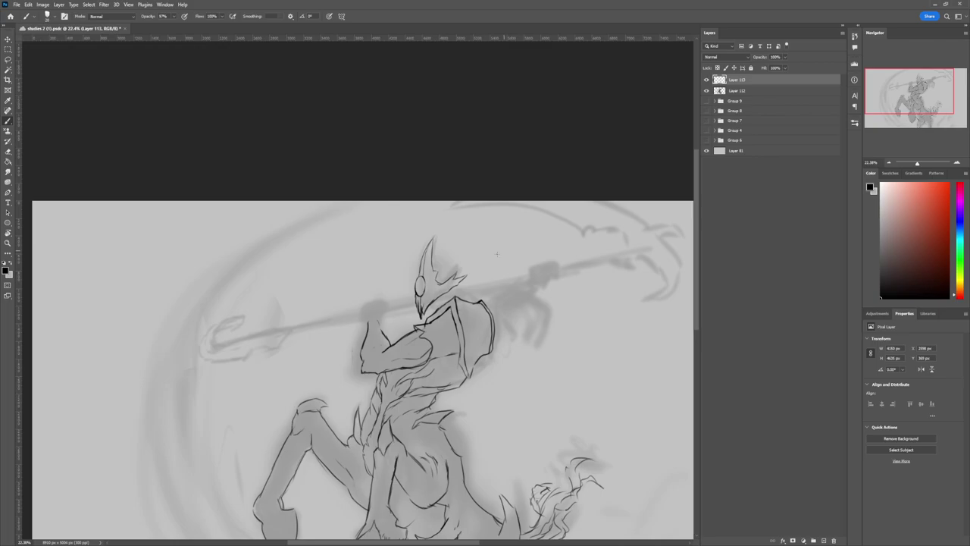
Step: Ink the long pointed spikes that fan out behind the shoulder plate
mouse_move(486, 301)
mouse_down()
mouse_move(515, 303)
mouse_move(535, 356)
mouse_up()
drag(513, 325, 529, 359)
mouse_move(491, 319)
mouse_down()
mouse_move(513, 323)
mouse_move(514, 333)
mouse_up()
mouse_move(491, 304)
mouse_down()
mouse_move(512, 275)
mouse_move(508, 297)
mouse_move(530, 293)
mouse_move(570, 312)
mouse_up()
mouse_move(534, 306)
mouse_down()
mouse_move(568, 328)
mouse_move(552, 320)
mouse_up()
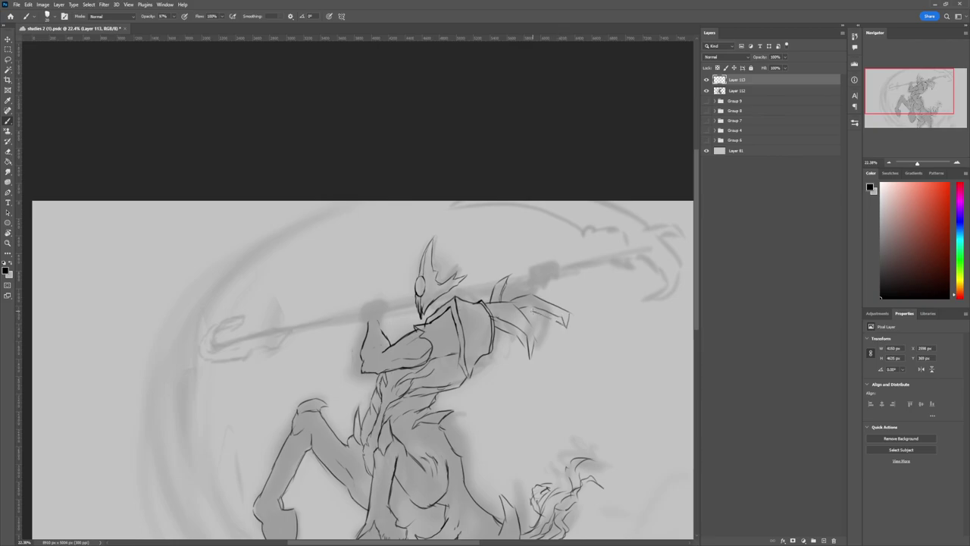
Step: Ink the small ragged shape beneath the shoulder plate's lower edge and save the file
drag(489, 356, 496, 373)
mouse_move(493, 375)
mouse_down()
mouse_move(505, 379)
mouse_move(484, 378)
mouse_up()
mouse_move(490, 383)
mouse_down()
mouse_move(470, 376)
mouse_move(445, 392)
mouse_move(364, 379)
mouse_move(425, 371)
mouse_up()
key(ctrl+s)
Step: Ink the outline of the near arm's raised fist above the forearm
scroll(365, 335, up, 3)
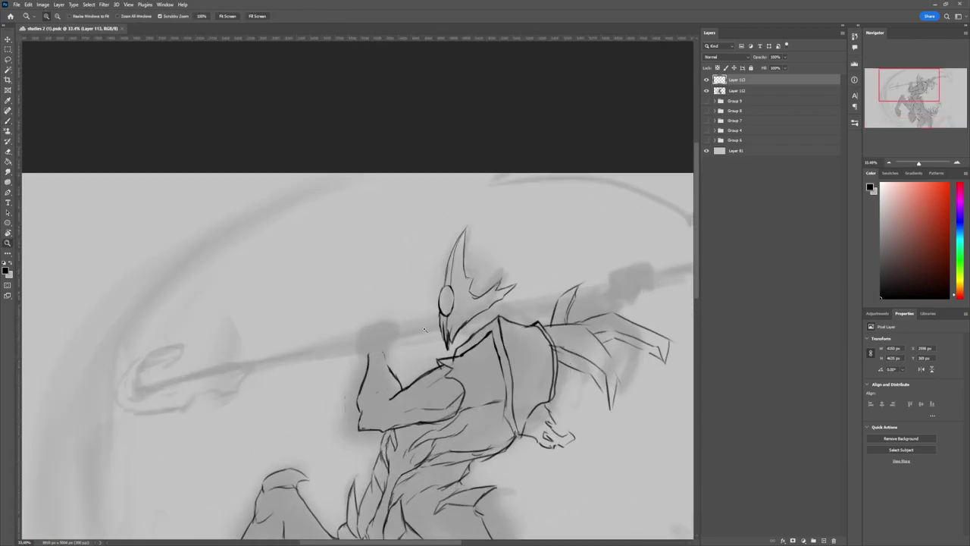
mouse_move(367, 327)
mouse_down()
mouse_move(394, 320)
mouse_move(359, 332)
mouse_up()
scroll(364, 337, down, 4)
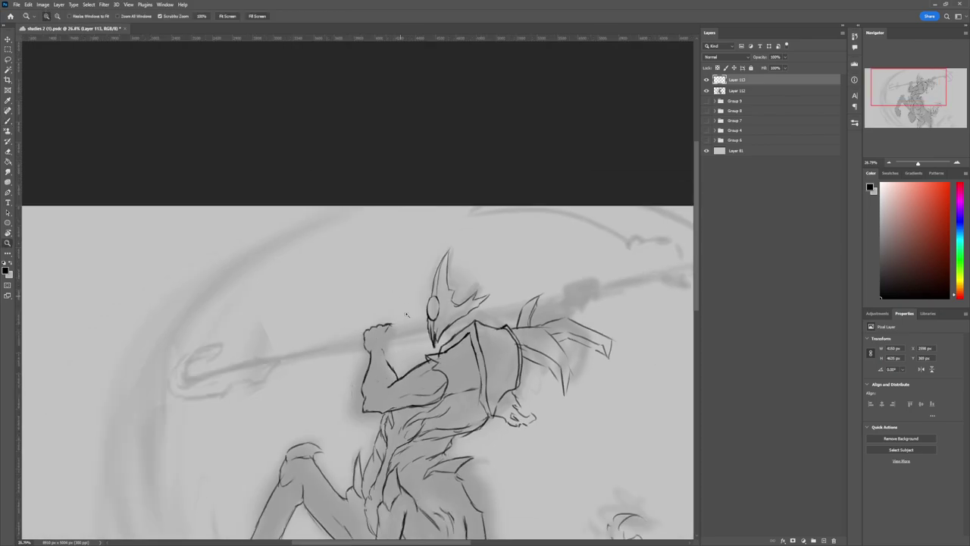
scroll(364, 338, up, 3)
drag(392, 325, 388, 338)
key(e)
key(b)
key([)
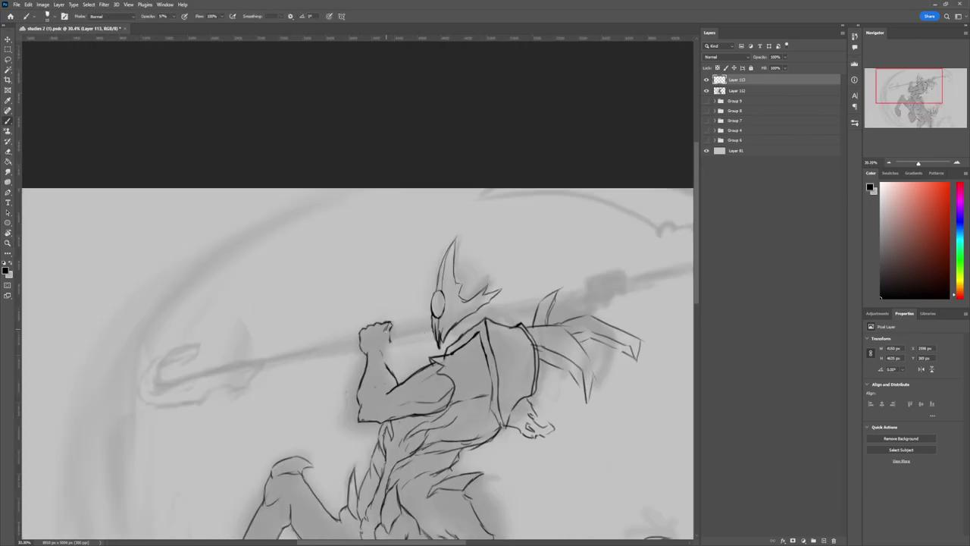
Step: Refine the raised fist's fingers and wrist by alternating erasing and drawing
key(e)
mouse_move(397, 341)
mouse_down()
mouse_move(383, 361)
mouse_move(385, 347)
mouse_up()
key(b)
key(e)
key(b)
Step: Ink the polearm's straight shaft from the near fist past the head toward the blade, plus the far arm's lines
key(ctrl+space)
drag(516, 320, 447, 321)
drag(595, 302, 644, 305)
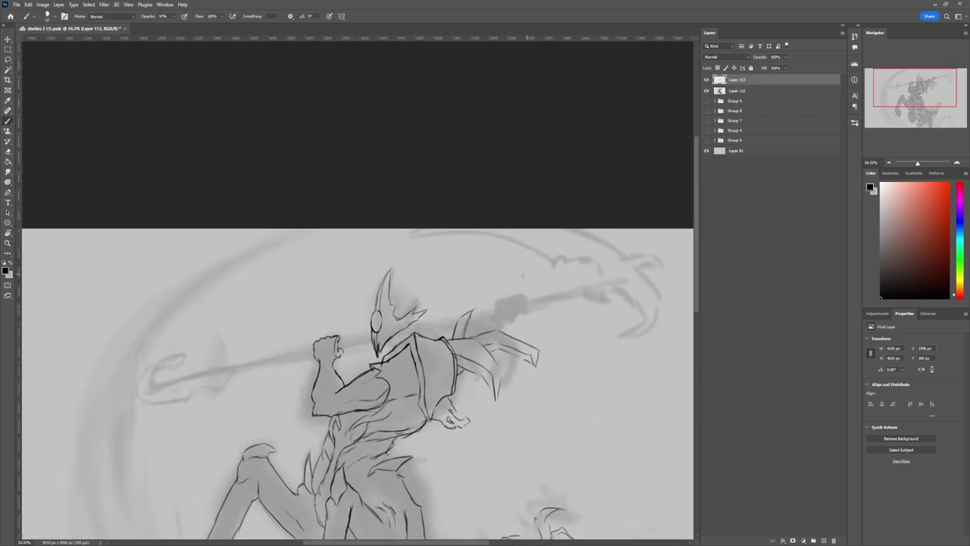
drag(466, 336, 486, 322)
mouse_move(599, 285)
mouse_down()
mouse_move(404, 327)
mouse_move(500, 317)
mouse_move(466, 325)
mouse_move(338, 341)
mouse_move(339, 349)
mouse_up()
drag(427, 342, 389, 344)
drag(471, 329, 531, 334)
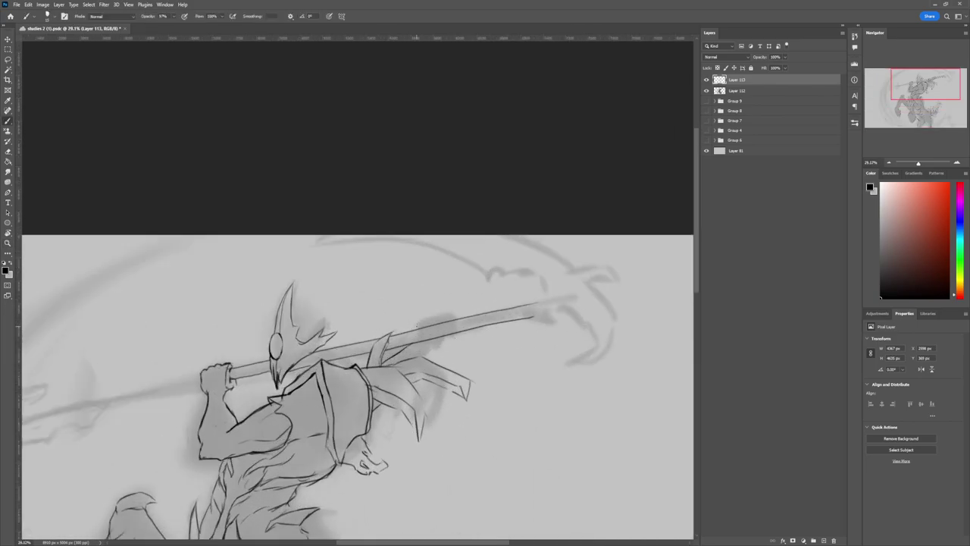
Step: Ink the far hand's fingers gripping the polearm shaft and erase overlapping lines
mouse_move(416, 324)
mouse_down()
mouse_move(428, 321)
mouse_move(433, 339)
mouse_move(423, 330)
mouse_move(453, 327)
mouse_up()
key(e)
key(b)
mouse_move(443, 328)
mouse_down()
mouse_move(465, 320)
mouse_move(450, 334)
mouse_move(459, 341)
mouse_up()
drag(458, 342, 426, 357)
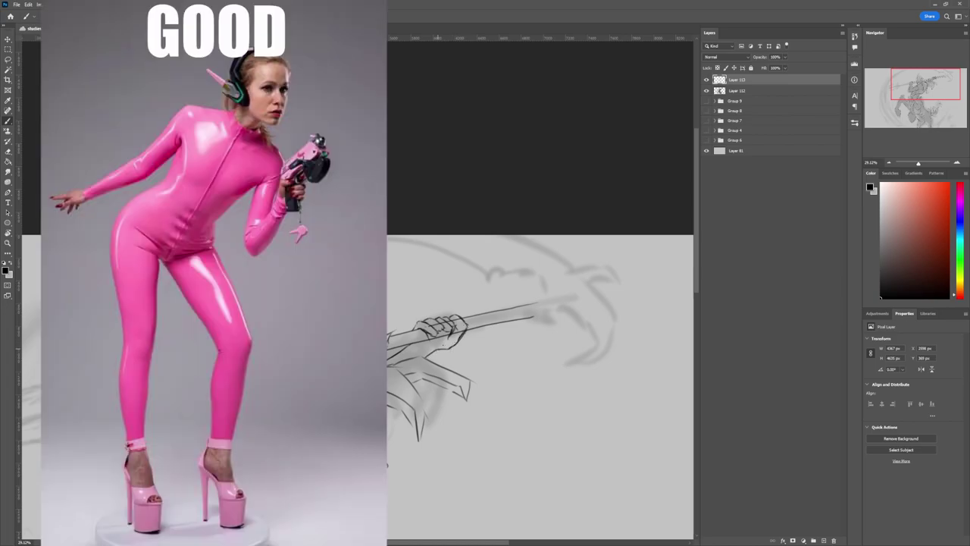
key(e)
mouse_move(438, 323)
mouse_down()
mouse_move(461, 340)
mouse_move(423, 359)
mouse_move(440, 352)
mouse_move(429, 312)
mouse_move(442, 338)
mouse_move(441, 326)
mouse_up()
key(b)
Step: Adjust the lassoed far hand with Free Transform, deselect it and touch up its lines
key(e)
key(l)
key(ctrl+t)
key(Return)
key(ctrl+d)
key(b)
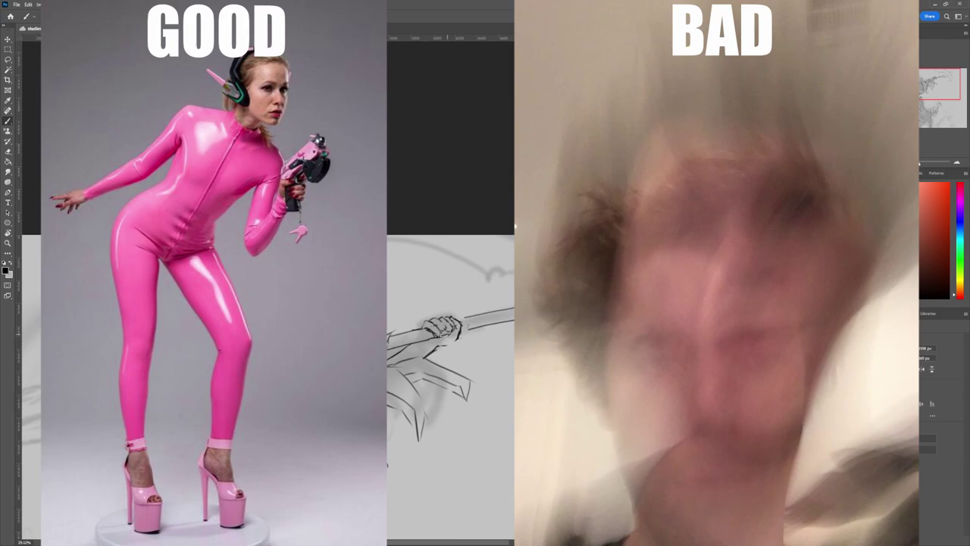
key(e)
key(b)
Step: Ink the shaft beyond the near fist and its curved hook end, erasing excess lines
key(z)
drag(473, 348, 379, 358)
mouse_move(379, 358)
mouse_down()
mouse_move(472, 353)
mouse_move(400, 351)
mouse_up()
key(b)
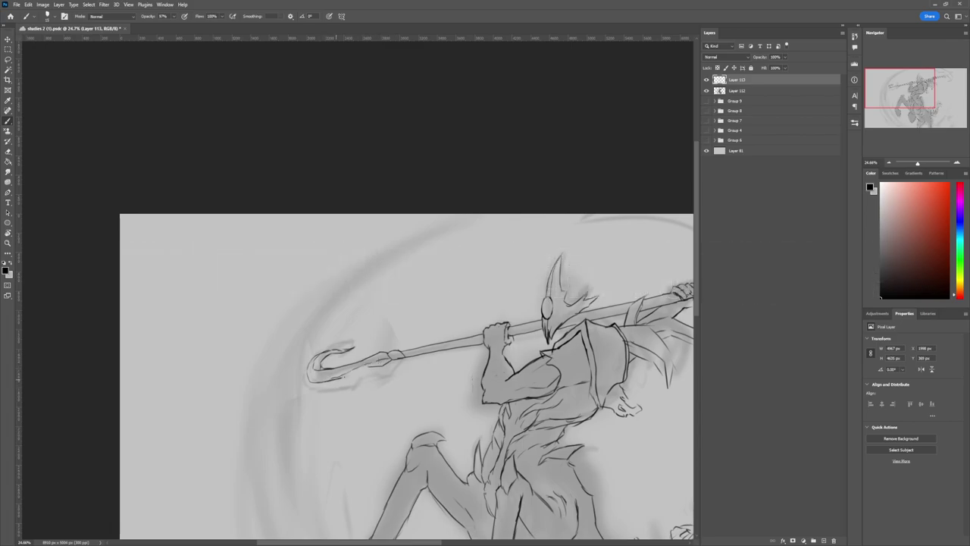
key(e)
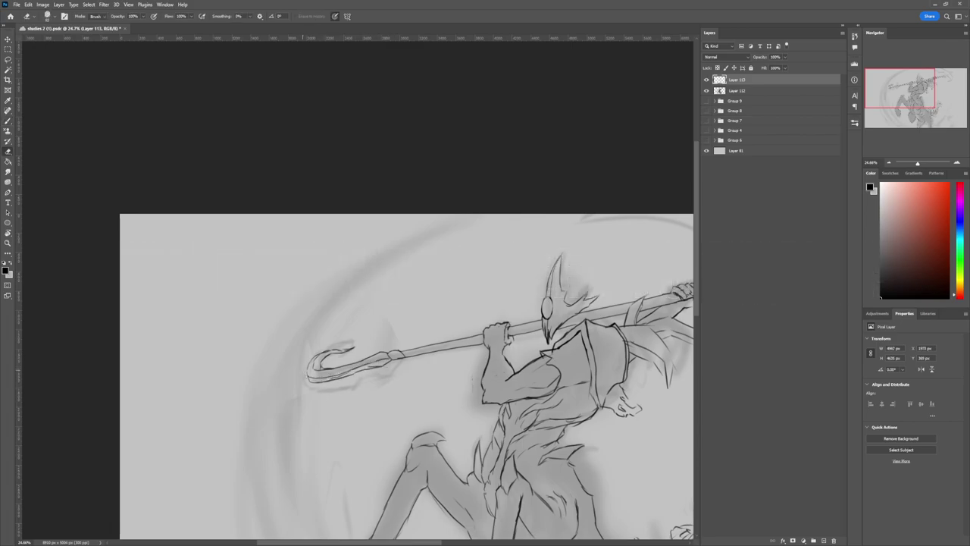
key(b)
key(e)
mouse_move(370, 372)
mouse_down()
mouse_move(295, 372)
mouse_move(420, 370)
mouse_move(318, 383)
mouse_up()
key(b)
key(e)
Step: Ink the polearm's head with its crescent prongs and the long curved scythe blade reaching the canvas edge
key(z)
drag(580, 330, 633, 330)
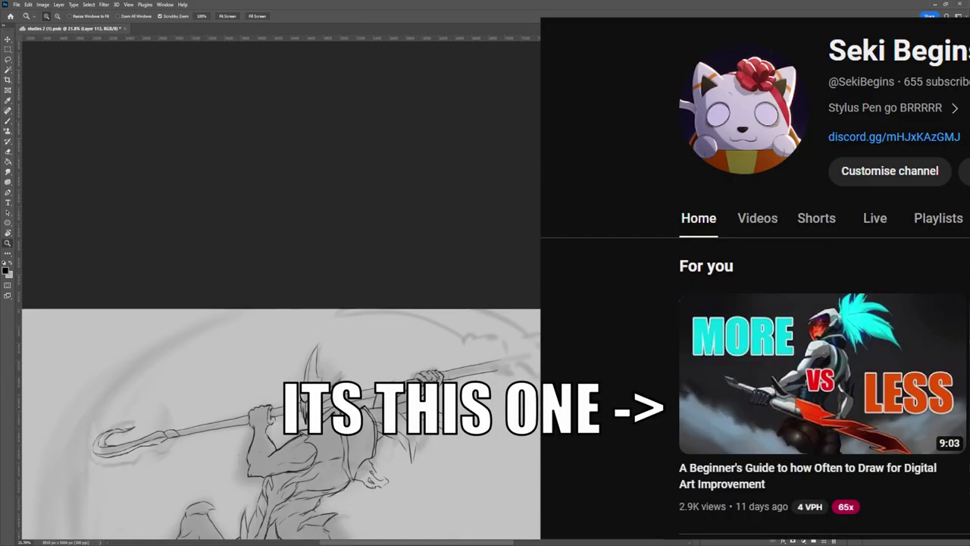
key(b)
mouse_move(522, 378)
mouse_down()
mouse_move(528, 368)
mouse_move(517, 403)
mouse_up()
mouse_move(518, 403)
mouse_down()
mouse_move(539, 399)
mouse_move(542, 355)
mouse_move(569, 352)
mouse_up()
drag(532, 342, 563, 335)
drag(483, 308, 535, 337)
mouse_move(354, 312)
mouse_down()
mouse_move(439, 325)
mouse_move(464, 341)
mouse_move(505, 338)
mouse_move(502, 357)
mouse_move(518, 346)
mouse_move(502, 358)
mouse_up()
key(e)
key(b)
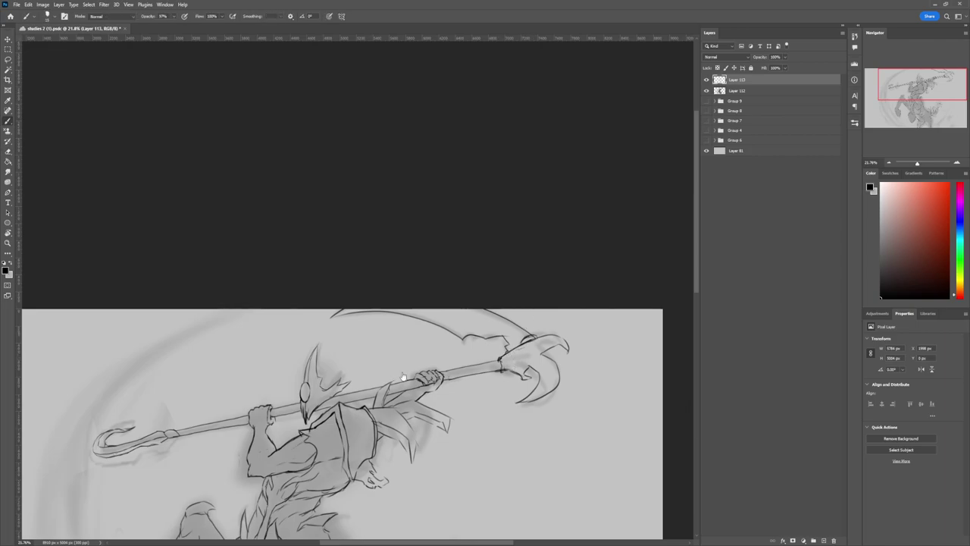
Step: Shift a lassoed part of the line art slightly upward with Free Transform and deselect it
drag(442, 377, 445, 346)
drag(421, 436, 459, 530)
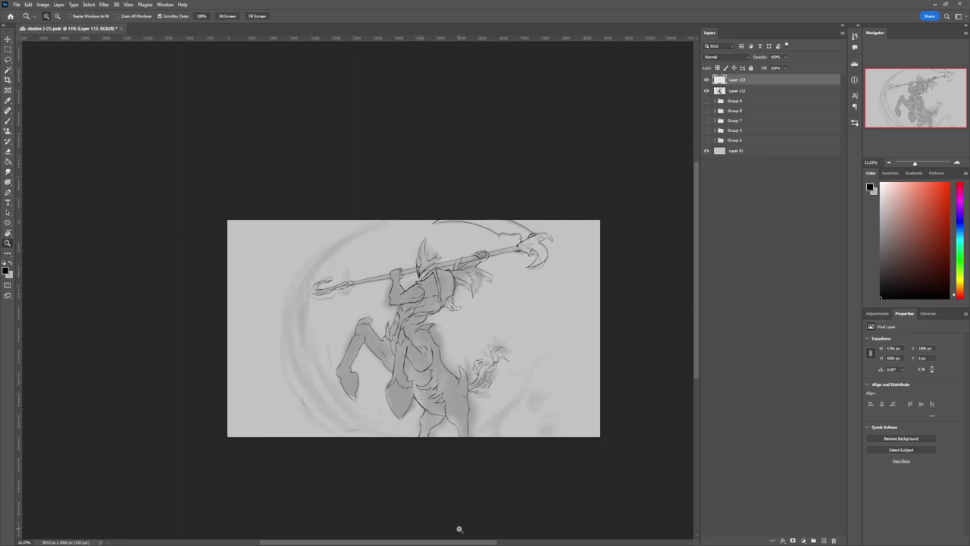
mouse_move(489, 224)
mouse_down()
mouse_move(509, 294)
mouse_move(459, 291)
mouse_up()
key(l)
key(ctrl+t)
drag(471, 270, 474, 263)
key(Return)
key(ctrl+d)
Step: Add a new layer above Layer 112 and lasso the centaur's main body along its line art
drag(470, 300, 471, 256)
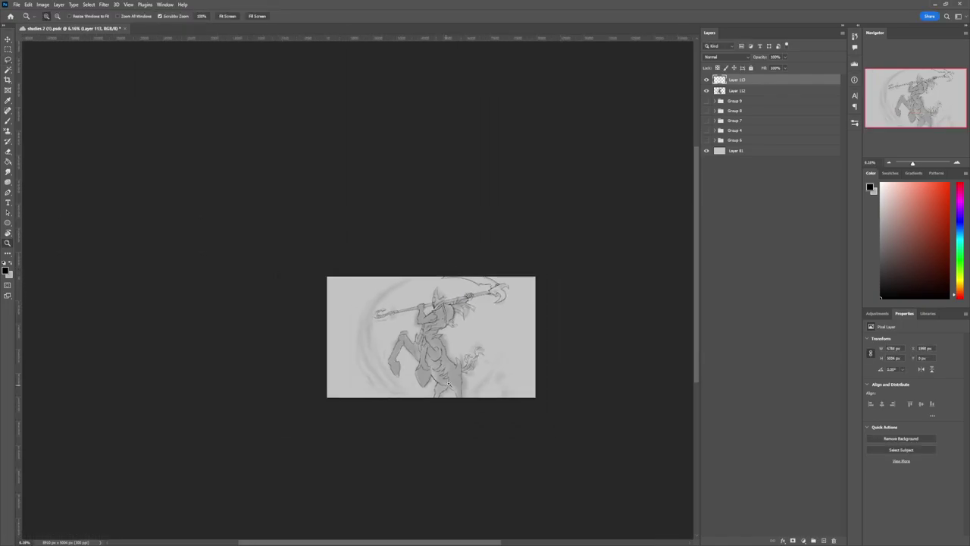
drag(455, 358, 486, 367)
click(734, 92)
key(ctrl+alt+shift+n)
drag(413, 400, 421, 403)
key(l)
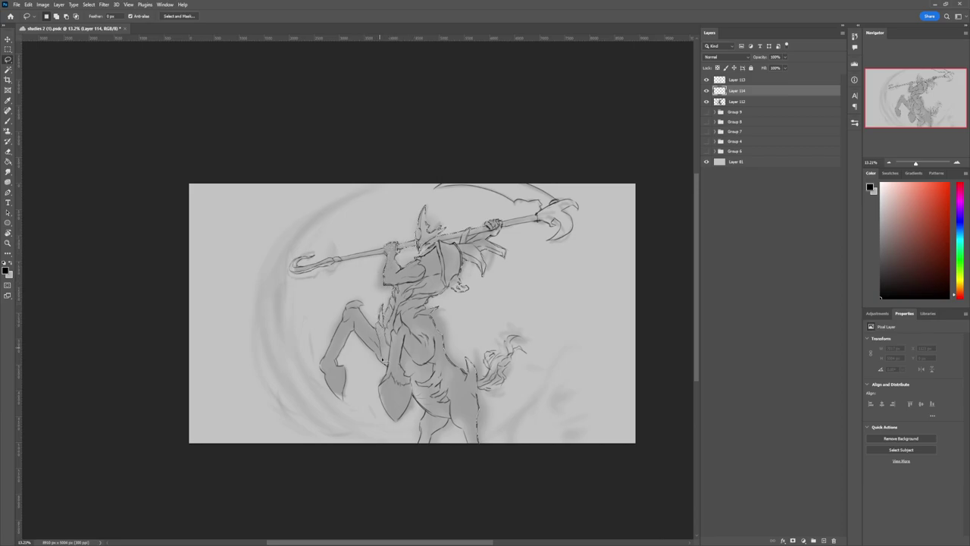
mouse_move(423, 417)
mouse_down()
mouse_move(433, 448)
mouse_move(449, 428)
mouse_move(478, 444)
mouse_up()
key(alt)
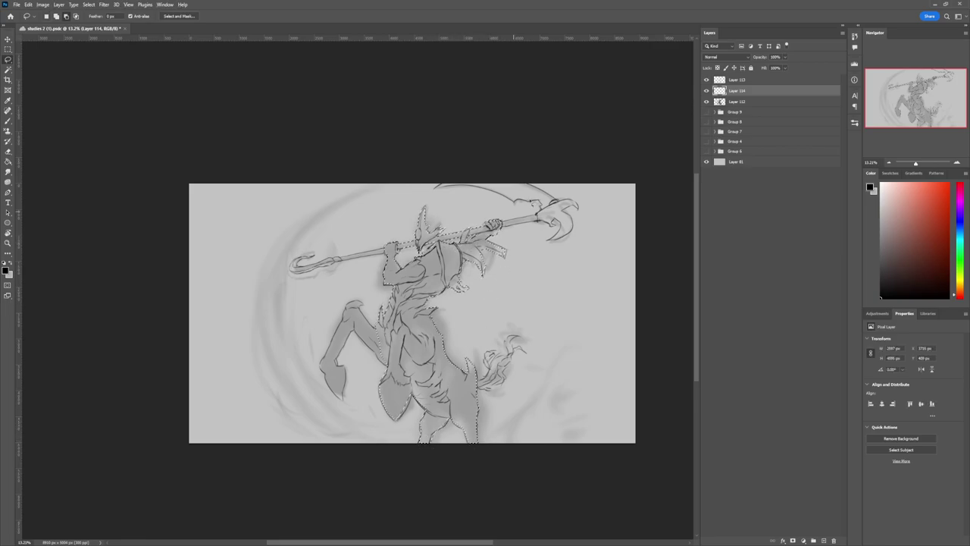
Step: Extend the lasso selection to the polearm's shaft and hook, the raised foreleg, the tail and the scythe blade
mouse_move(334, 262)
mouse_down()
mouse_move(301, 267)
mouse_move(311, 260)
mouse_move(297, 279)
mouse_move(394, 251)
mouse_up()
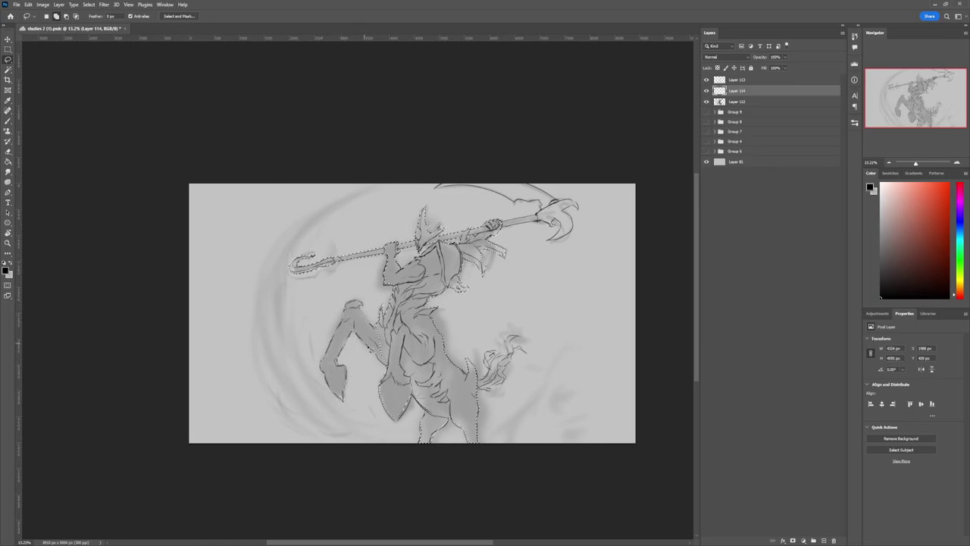
drag(391, 344, 391, 349)
mouse_move(478, 389)
mouse_down()
mouse_move(487, 370)
mouse_move(530, 343)
mouse_move(482, 393)
mouse_up()
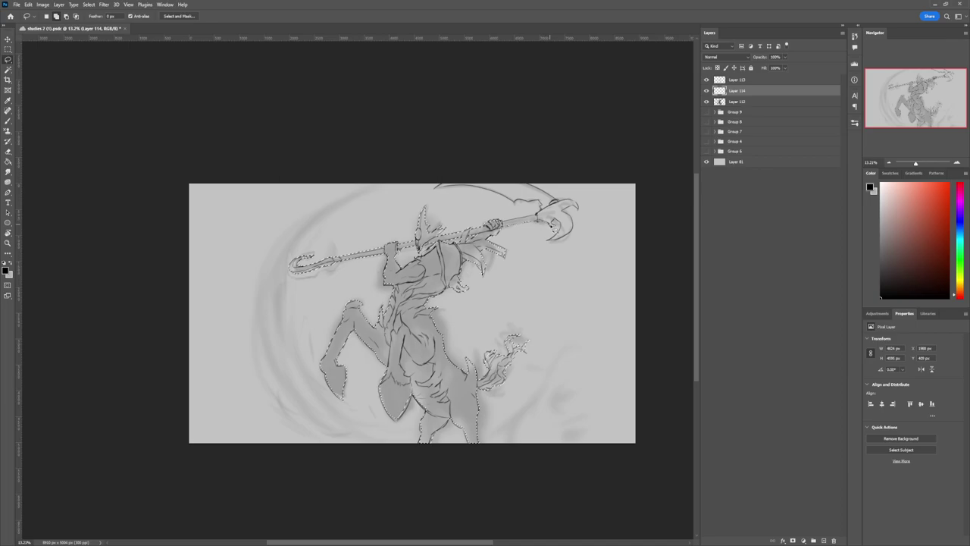
mouse_move(546, 239)
mouse_down()
mouse_move(575, 215)
mouse_move(565, 198)
mouse_move(436, 184)
mouse_move(528, 206)
mouse_move(547, 241)
mouse_up()
Step: Fill the selected silhouette with flat dark grey using a greatly enlarged brush
key(b)
scroll(402, 349, down, 3)
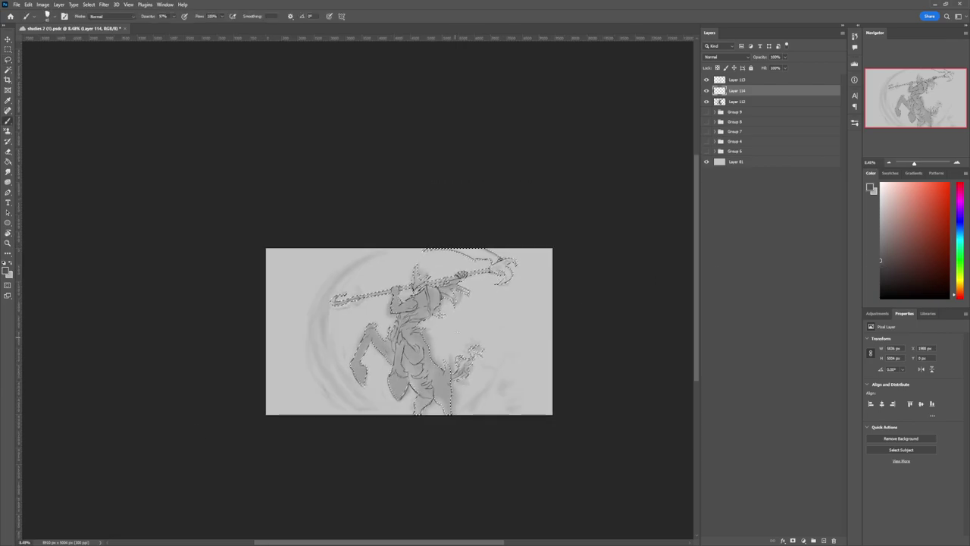
key(bracketright)
key(bracketright)
key(bracketright)
key(bracketright)
key(bracketright)
key(bracketright)
key(bracketright)
mouse_move(455, 371)
mouse_down()
mouse_move(425, 315)
mouse_move(501, 263)
mouse_move(464, 295)
mouse_up()
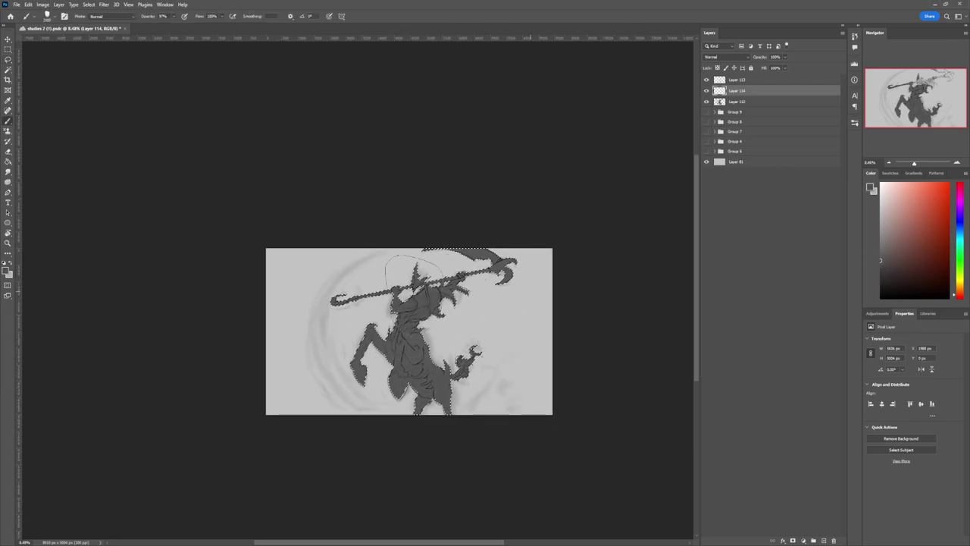
Step: Add a new layer above Layer 112, drop the selection, and set up a smaller brush with a darker grey
key(z)
drag(371, 379, 385, 377)
mouse_move(473, 354)
mouse_down()
mouse_move(454, 359)
mouse_move(476, 366)
mouse_up()
click(738, 101)
key(ctrl+alt+shift+n)
key(ctrl+d)
key(l)
drag(408, 414, 400, 414)
key(b)
drag(881, 271, 880, 280)
key(bracketleft)
key(bracketleft)
key(bracketleft)
key(bracketleft)
key(bracketleft)
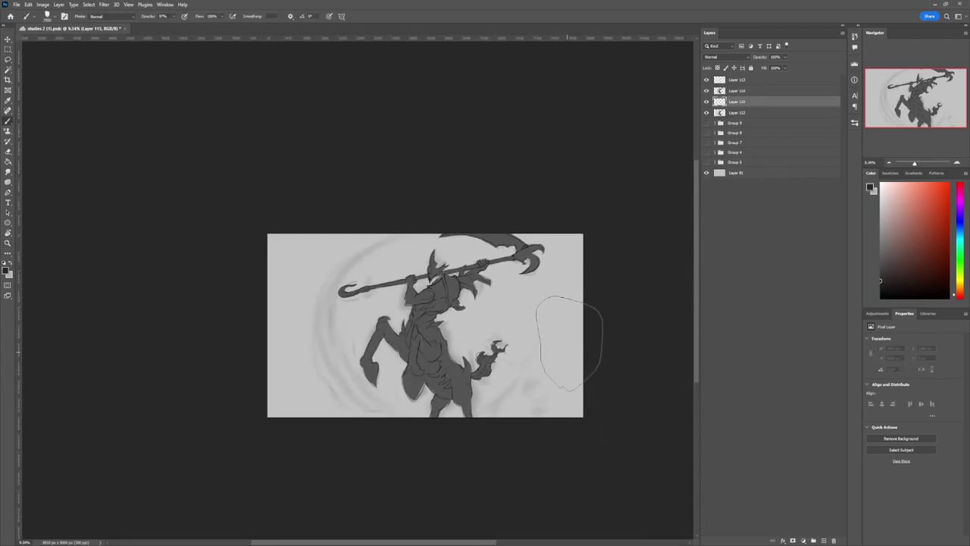
Step: Paint dark rocky cliffs on both sides and a soft cloudy sky behind the centaur, reducing the brush size
drag(567, 341, 574, 373)
key(bracketleft)
key(bracketleft)
key(bracketleft)
key(bracketleft)
key(bracketleft)
key(bracketleft)
key(bracketleft)
key(bracketleft)
key(bracketleft)
key(bracketleft)
mouse_move(583, 410)
mouse_down()
mouse_move(568, 345)
mouse_move(574, 273)
mouse_move(511, 353)
mouse_move(541, 422)
mouse_move(530, 426)
mouse_move(578, 326)
mouse_move(574, 402)
mouse_up()
mouse_move(526, 356)
mouse_down()
mouse_move(499, 401)
mouse_move(447, 423)
mouse_up()
mouse_move(259, 274)
mouse_down()
mouse_move(291, 344)
mouse_move(300, 315)
mouse_move(311, 326)
mouse_move(296, 304)
mouse_move(263, 339)
mouse_move(318, 409)
mouse_move(292, 440)
mouse_move(268, 310)
mouse_move(312, 371)
mouse_move(307, 333)
mouse_move(337, 406)
mouse_move(413, 391)
mouse_move(367, 400)
mouse_move(379, 412)
mouse_move(318, 205)
mouse_move(386, 216)
mouse_move(451, 322)
mouse_move(382, 238)
mouse_move(406, 247)
mouse_up()
Step: Add a new layer above Layer 114 and load Layer 114's silhouette as a selection
click(740, 93)
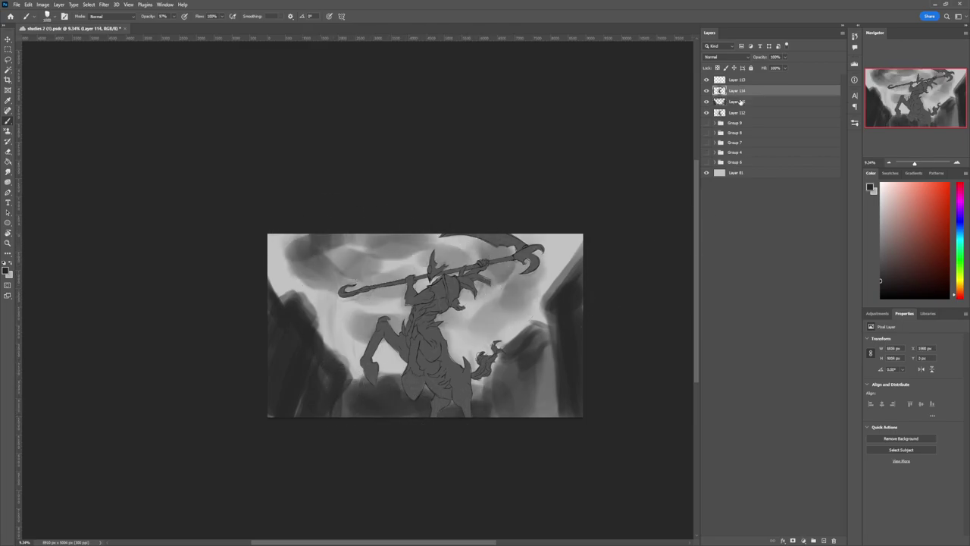
key(ctrl+alt+shift+n)
ctrl+click(720, 102)
key(z)
drag(459, 364, 428, 362)
drag(460, 321, 492, 322)
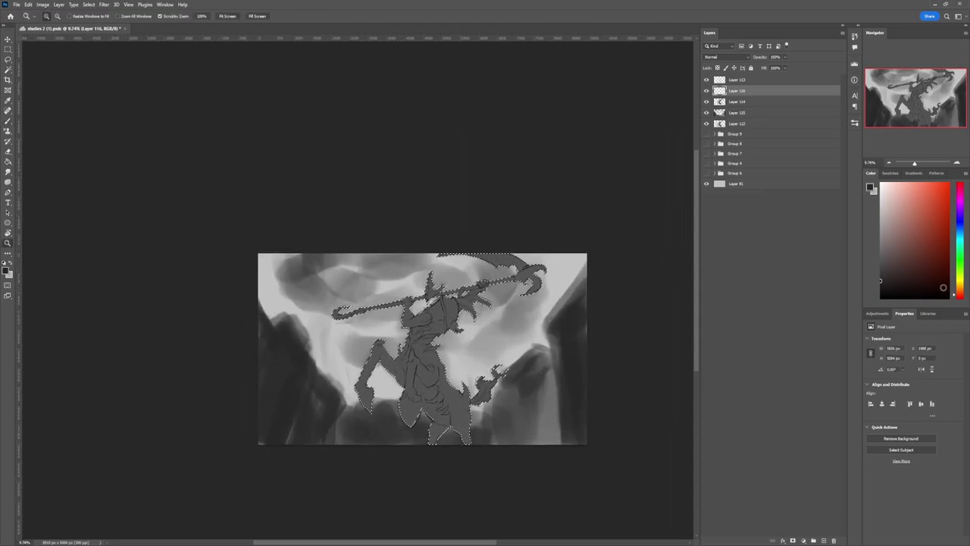
Step: Paint the centaur's chest, belly and arms with muted orange inside the selected silhouette
click(962, 289)
click(962, 292)
click(918, 200)
click(416, 332)
key(b)
drag(415, 329, 402, 382)
mouse_move(417, 391)
mouse_down()
mouse_move(438, 406)
mouse_move(429, 407)
mouse_up()
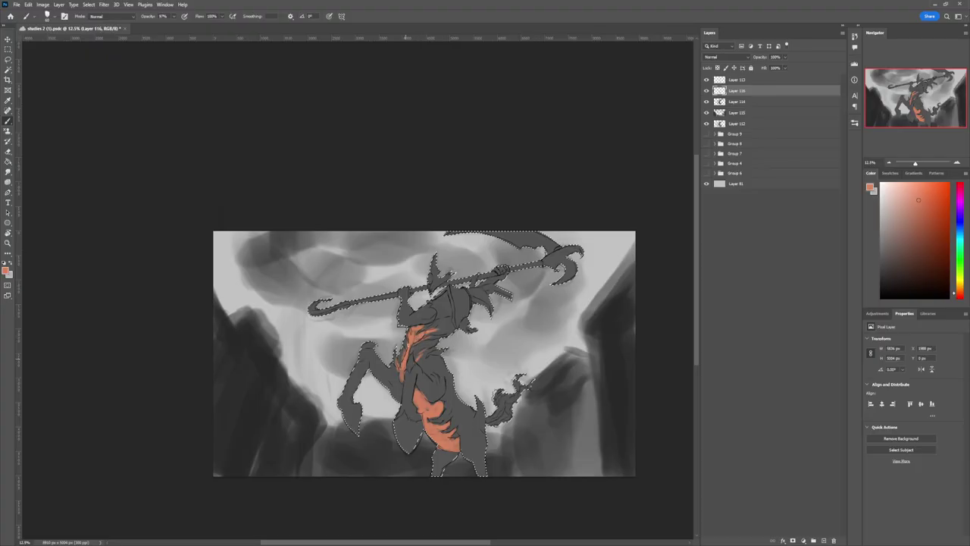
mouse_move(422, 311)
mouse_down()
mouse_move(402, 312)
mouse_move(454, 279)
mouse_move(440, 293)
mouse_move(502, 272)
mouse_move(486, 283)
mouse_up()
mouse_move(422, 384)
mouse_down()
mouse_move(465, 387)
mouse_move(413, 377)
mouse_move(417, 428)
mouse_move(407, 415)
mouse_up()
Step: Add a new layer above Layer 116 and paint the near foreleg and flank near-black with an enlarged brush
click(824, 541)
click(885, 282)
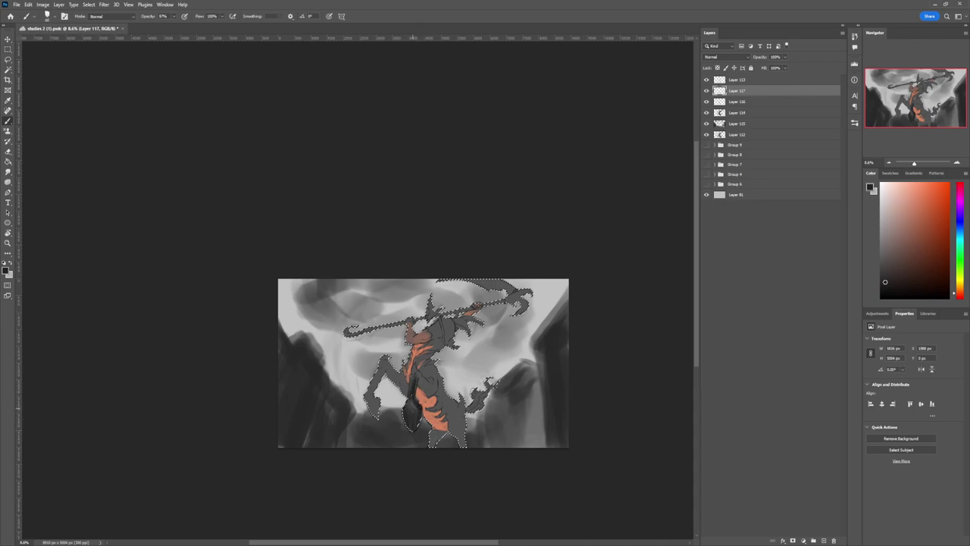
key(bracketright)
key(bracketright)
key(bracketright)
key(bracketright)
key(bracketright)
key(bracketright)
key(bracketright)
key(bracketright)
key(bracketright)
mouse_move(418, 373)
mouse_down()
mouse_move(425, 396)
mouse_move(433, 390)
mouse_up()
Step: Darken the torso and the raised foreleg with near-black, adding muted blue tints to the flank
drag(960, 240, 960, 232)
click(903, 273)
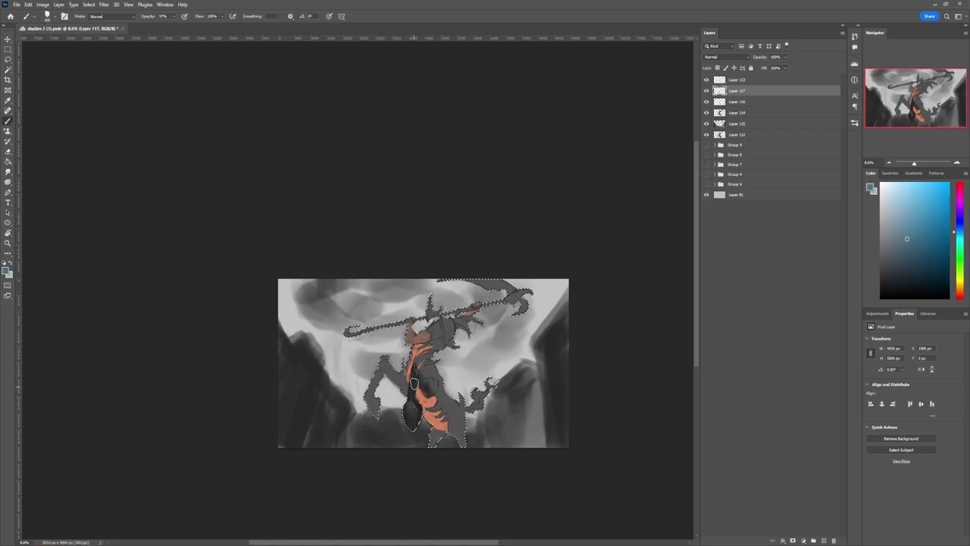
alt+click(430, 392)
alt+click(412, 387)
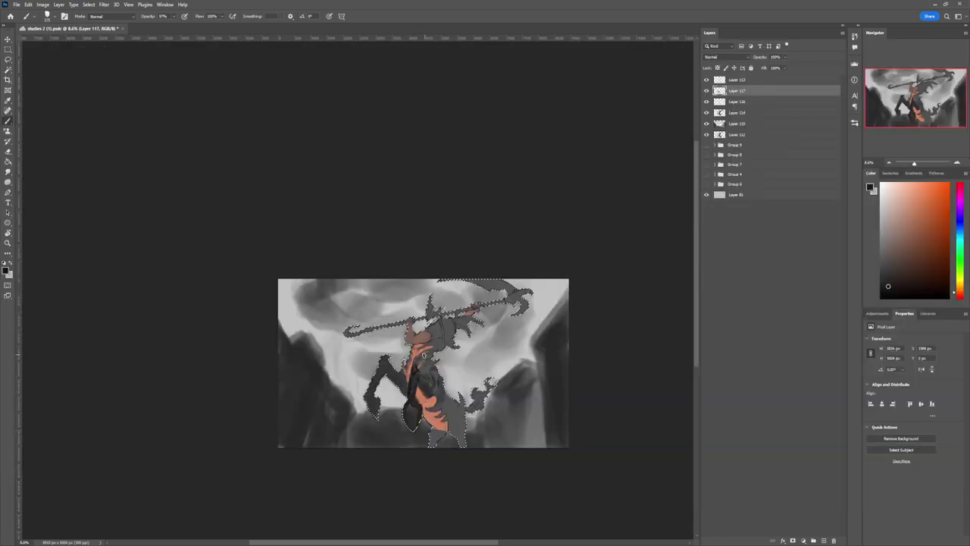
mouse_move(423, 355)
mouse_down()
mouse_move(438, 321)
mouse_move(429, 357)
mouse_move(393, 374)
mouse_up()
drag(375, 417, 376, 408)
Step: Paint burnt-orange accents along the raised foreleg and blend them with dark tones sampled from the leg
click(936, 213)
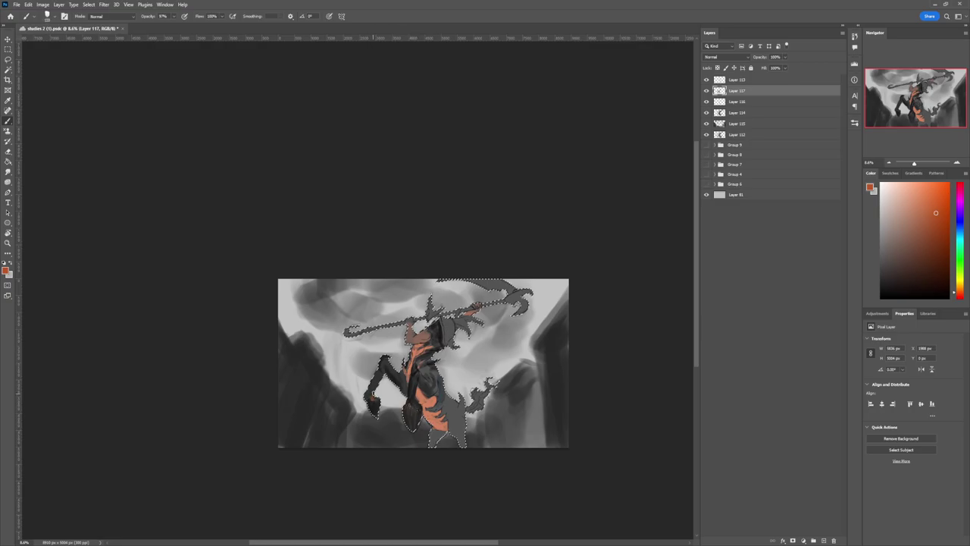
alt+click(377, 384)
alt+click(378, 382)
drag(378, 381, 367, 407)
alt+click(370, 391)
alt+click(375, 385)
alt+click(370, 382)
alt+click(372, 405)
key(bracketright)
key(bracketright)
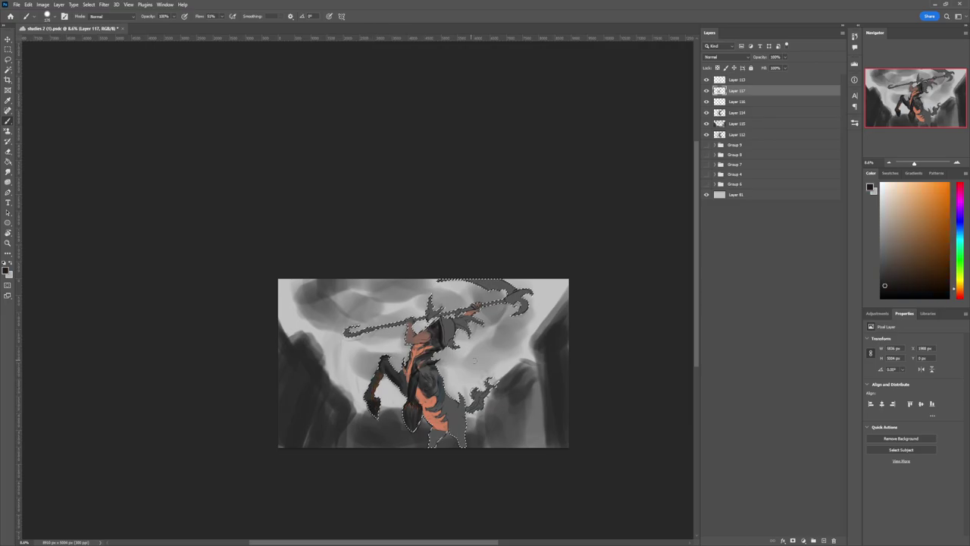
Step: Paint muted dark blue over the near hoof, flank and hindquarters with a progressively larger brush
click(961, 228)
drag(964, 230, 962, 225)
click(894, 259)
key(bracketright)
mouse_move(407, 416)
mouse_down()
mouse_move(452, 399)
mouse_move(422, 405)
mouse_move(442, 428)
mouse_move(443, 418)
mouse_move(433, 444)
mouse_move(460, 427)
mouse_move(461, 396)
mouse_up()
click(957, 227)
click(902, 258)
key(bracketright)
key(bracketright)
key(bracketright)
Step: Shade the orange belly with deeper orange-red tones using a smaller brush
alt+click(432, 403)
click(929, 228)
click(916, 253)
key(bracketleft)
key(bracketleft)
key(bracketleft)
key(bracketleft)
key(bracketleft)
click(942, 238)
Step: Paint the horned head and the hind legs near-black with an enlarged brush
click(892, 285)
key(bracketleft)
key(bracketright)
key(bracketright)
key(bracketright)
key(bracketright)
key(bracketright)
mouse_move(409, 330)
mouse_down()
mouse_move(431, 311)
mouse_move(431, 298)
mouse_up()
key(bracketleft)
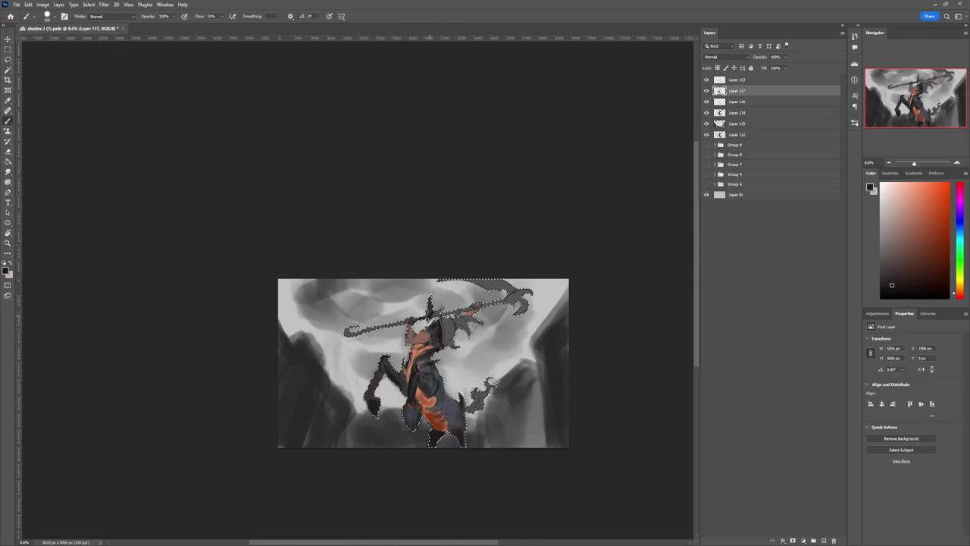
Step: Paint the shoulder armour and its spikes with sampled blue-grey and near-black tones, then tint the flank
alt+click(410, 415)
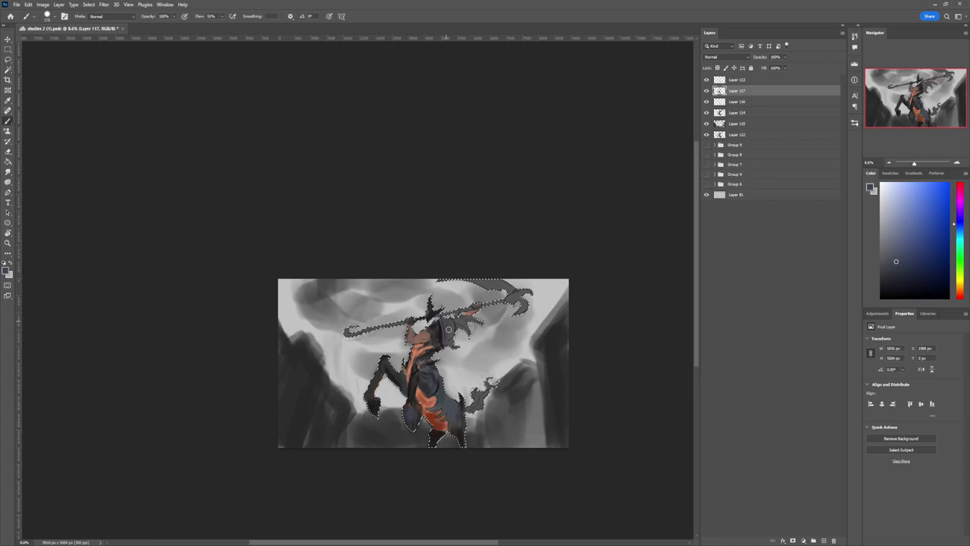
alt+click(448, 333)
alt+click(439, 330)
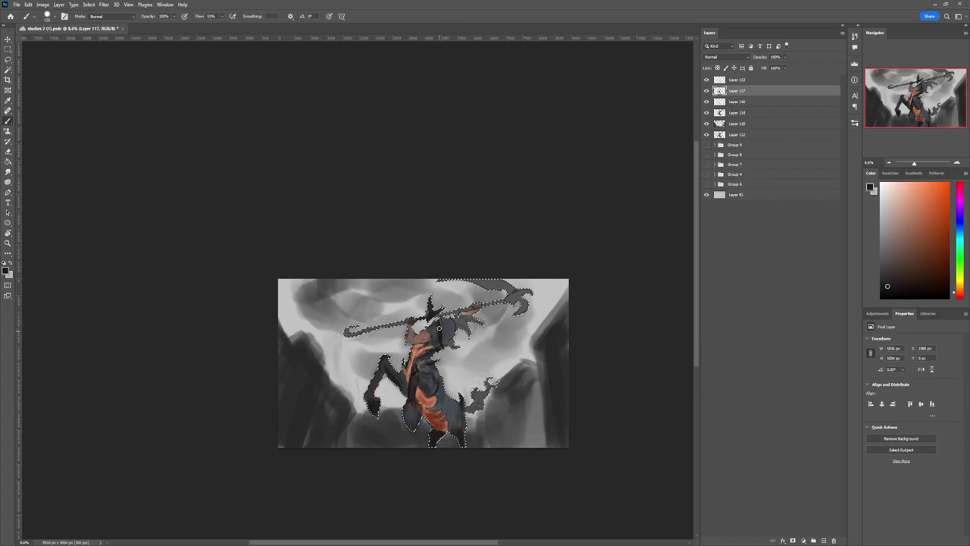
alt+click(444, 330)
key(bracketleft)
key(bracketleft)
key(bracketleft)
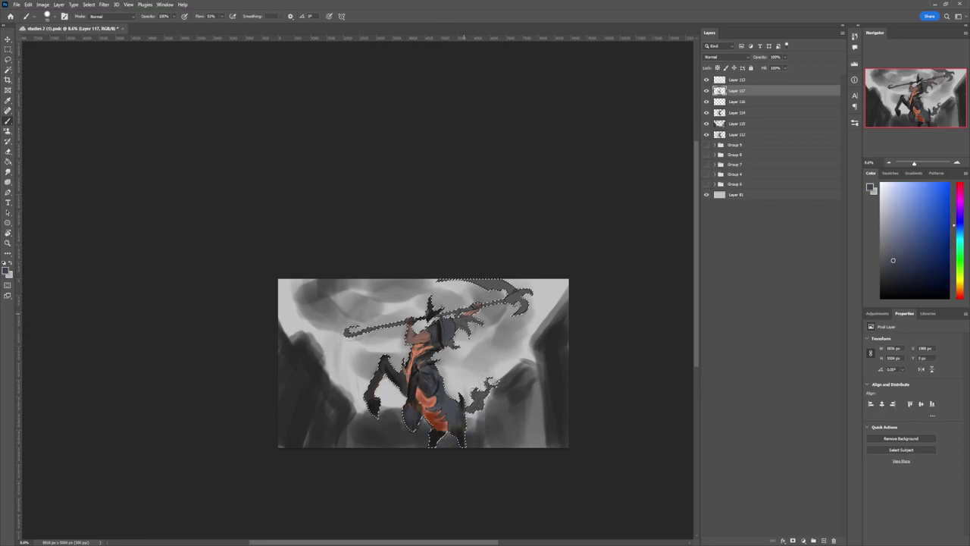
alt+click(443, 334)
drag(464, 317, 457, 321)
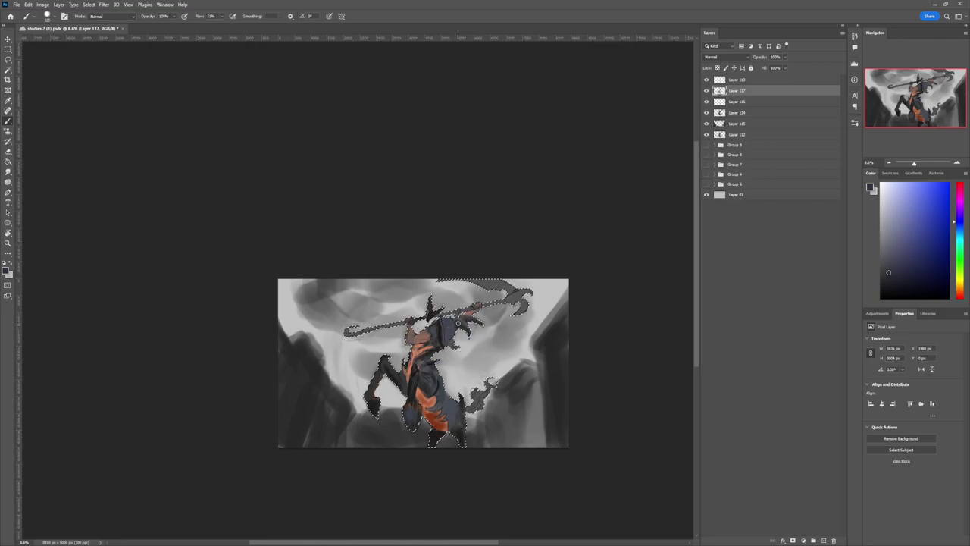
mouse_move(450, 379)
mouse_down()
mouse_move(426, 378)
mouse_move(437, 368)
mouse_up()
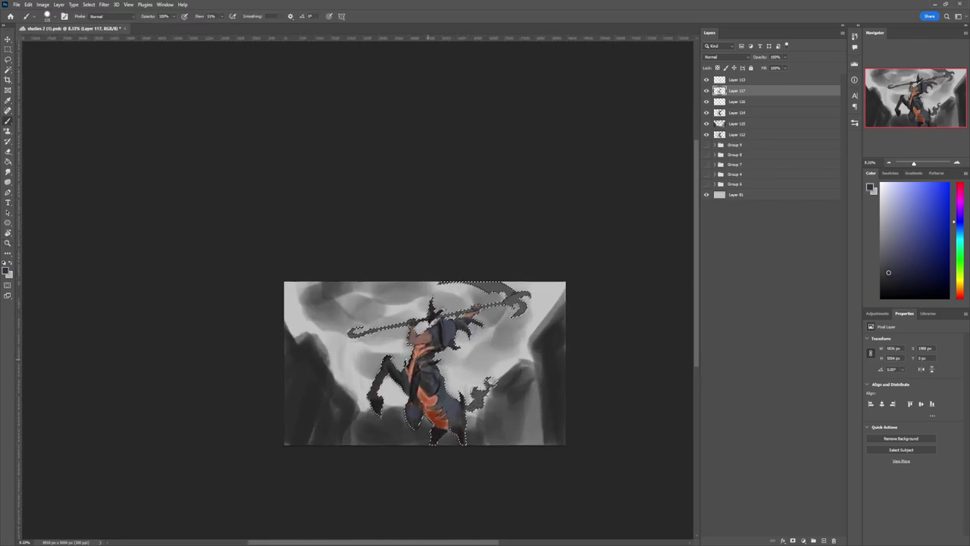
Step: Blend the edges between the belly and the near foreleg with colours sampled from the body
alt+click(434, 400)
drag(430, 402, 422, 388)
alt+click(417, 392)
alt+click(396, 379)
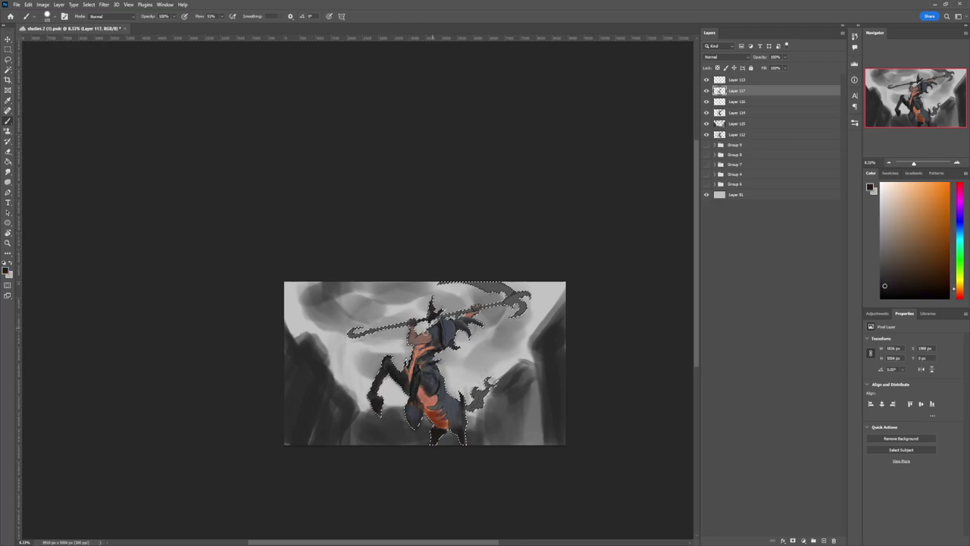
Step: Paint saturated red accents on the belly and chest with a smaller brush, blending with sampled orange and dark tones
drag(960, 290, 960, 298)
click(941, 205)
key(bracketleft)
key(bracketleft)
key(bracketleft)
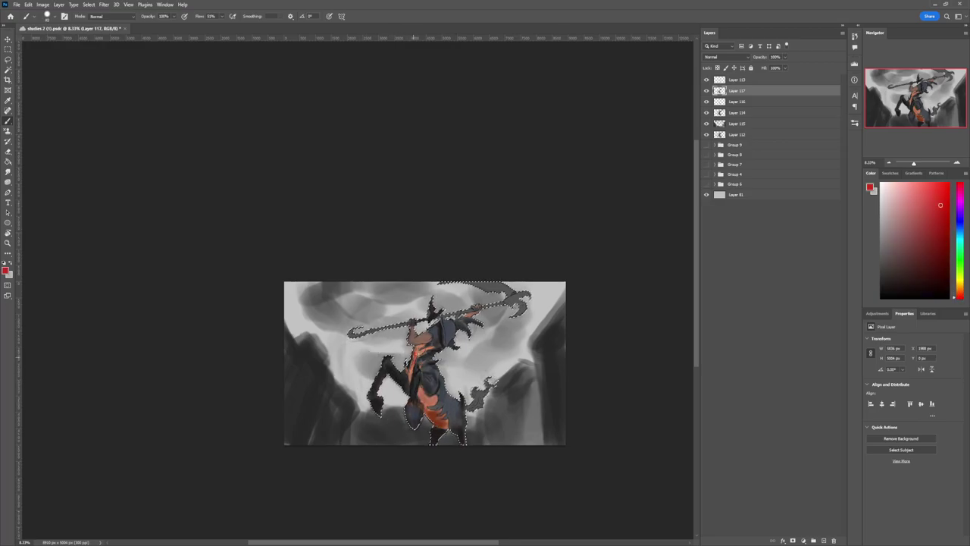
alt+click(435, 403)
drag(429, 409, 445, 401)
alt+click(438, 403)
mouse_move(441, 413)
mouse_down()
mouse_move(446, 404)
mouse_move(456, 423)
mouse_move(438, 379)
mouse_move(423, 389)
mouse_move(434, 350)
mouse_move(423, 340)
mouse_up()
alt+click(421, 375)
alt+click(429, 388)
alt+click(422, 338)
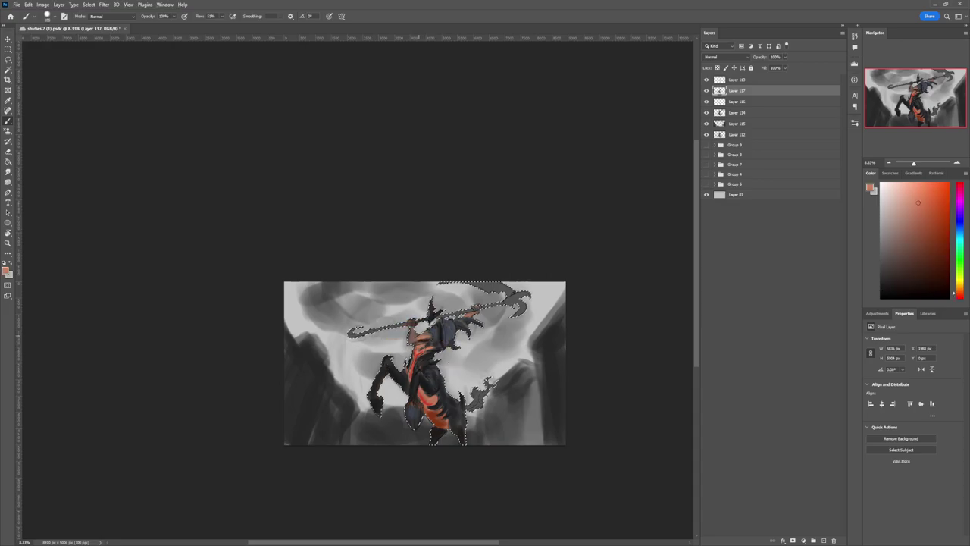
Step: Shade the bent arm, chest and belly with reddish-brown and sampled orange tones, undoing one stroke and reducing the brush
click(925, 256)
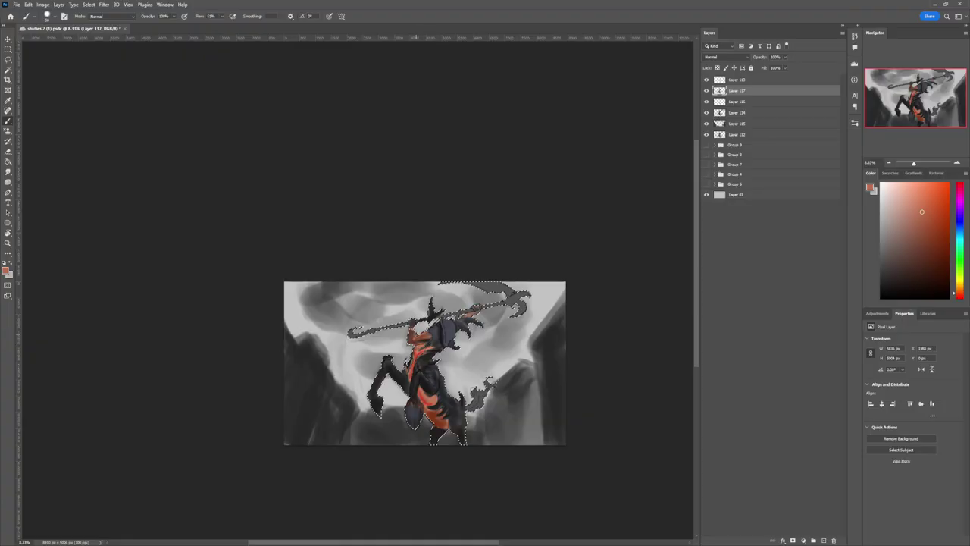
mouse_move(414, 327)
mouse_down()
mouse_move(411, 338)
mouse_move(424, 336)
mouse_move(418, 350)
mouse_up()
alt+click(431, 338)
alt+click(415, 338)
key(ctrl+z)
key([)
alt+click(414, 356)
key([)
alt+click(415, 358)
drag(423, 391, 423, 399)
alt+click(438, 400)
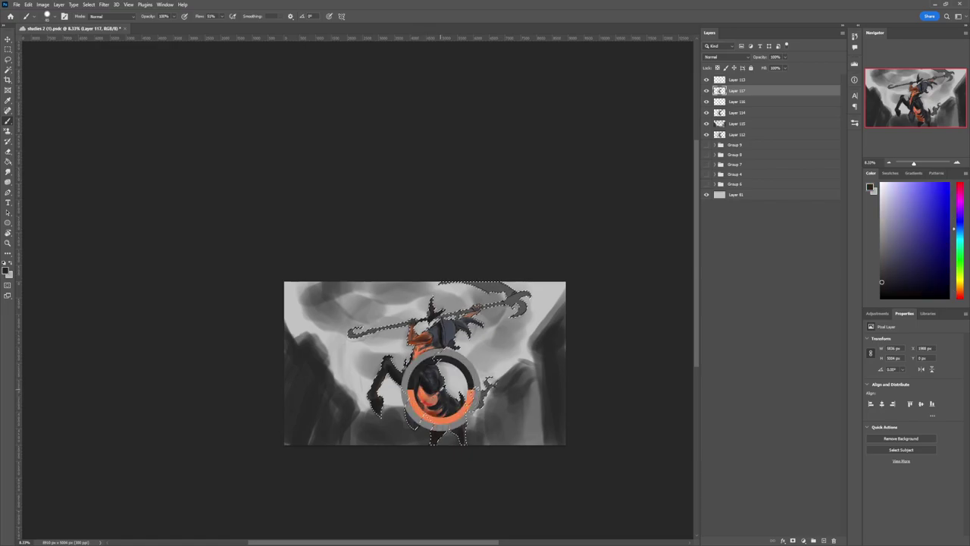
Step: Paint the shoulder spikes and the whole polearm near-black, greatly enlarging the brush for the weapon
alt+click(465, 410)
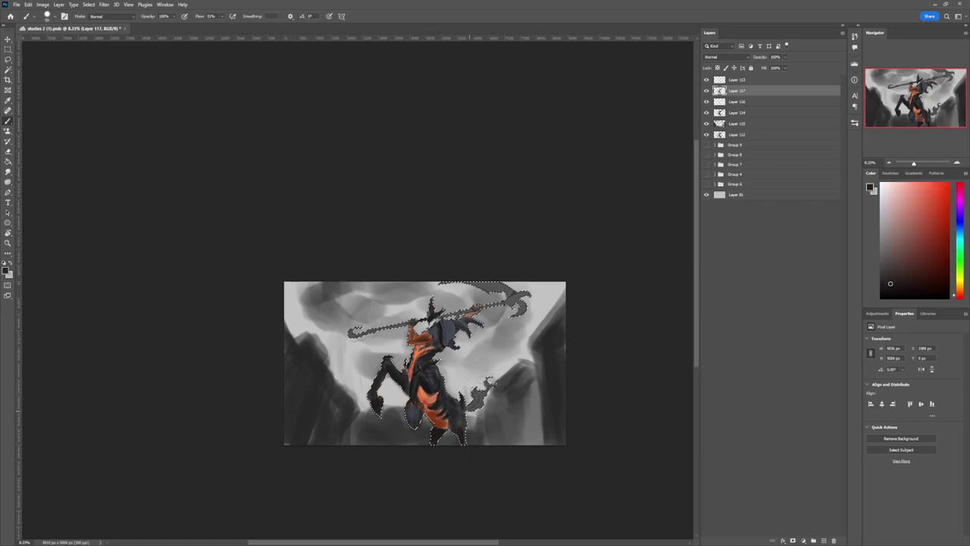
mouse_move(444, 311)
mouse_down()
mouse_move(467, 315)
mouse_move(470, 330)
mouse_up()
key(bracketright)
key(bracketright)
key(bracketright)
key(bracketright)
key(bracketright)
key(bracketright)
key(bracketright)
key(bracketright)
key(bracketright)
key(bracketright)
mouse_move(513, 303)
mouse_down()
mouse_move(523, 295)
mouse_move(454, 285)
mouse_move(352, 334)
mouse_up()
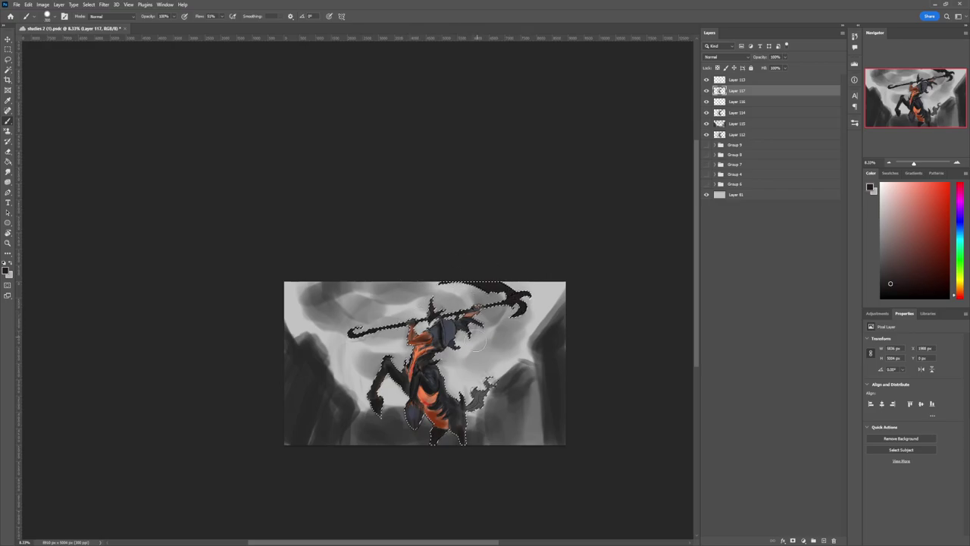
Step: Paint the flaming tail with light orange using an enlarged brush
key(z)
drag(426, 395, 400, 392)
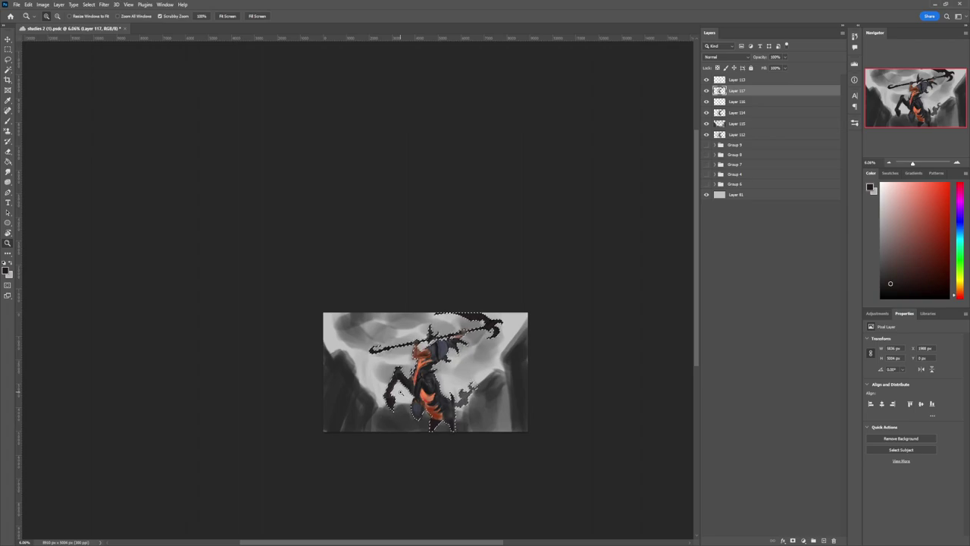
mouse_move(425, 388)
mouse_down()
mouse_move(461, 416)
mouse_move(510, 367)
mouse_move(522, 385)
mouse_move(471, 401)
mouse_up()
key(b)
alt+click(485, 254)
key(bracketright)
key(bracketright)
key(bracketright)
key(bracketright)
key(bracketright)
key(bracketright)
click(921, 191)
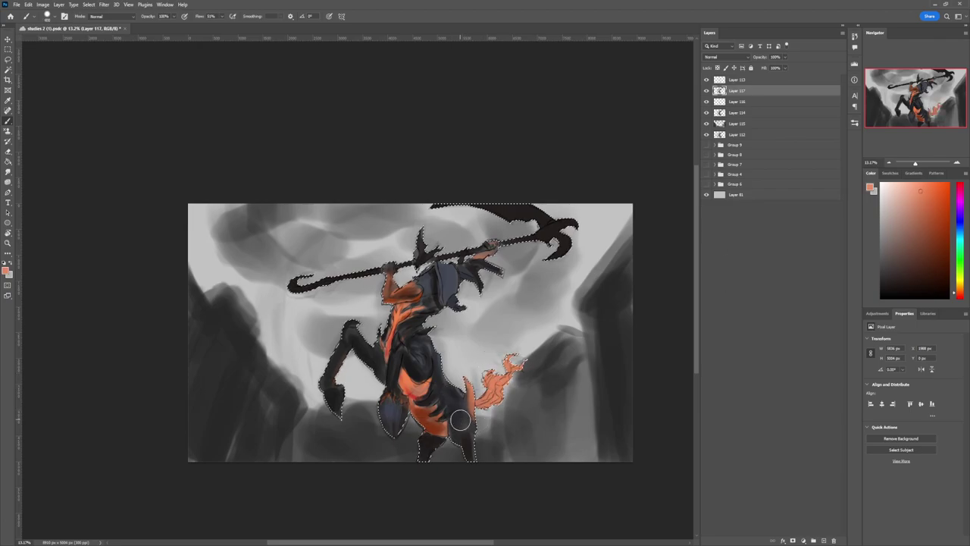
Step: Paint thin reddish streaks on the hind leg and blend them into the sampled dark body colour
alt+click(468, 394)
alt+click(401, 389)
drag(456, 427, 467, 442)
alt+click(457, 429)
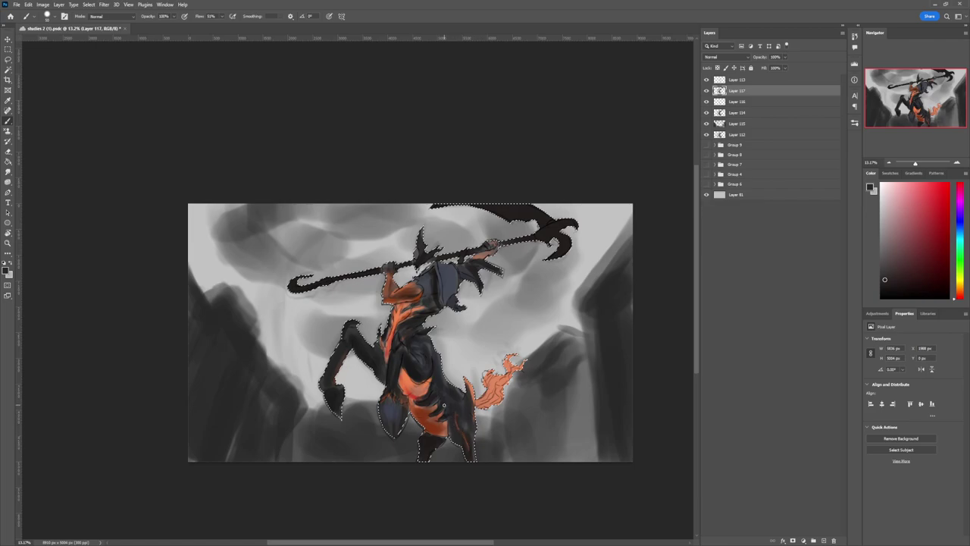
alt+click(444, 404)
Step: Add a new layer above Layer 113 and smooth the belly stripes and thigh with sampled orange and dark tones
key(ctrl+shift+alt+n)
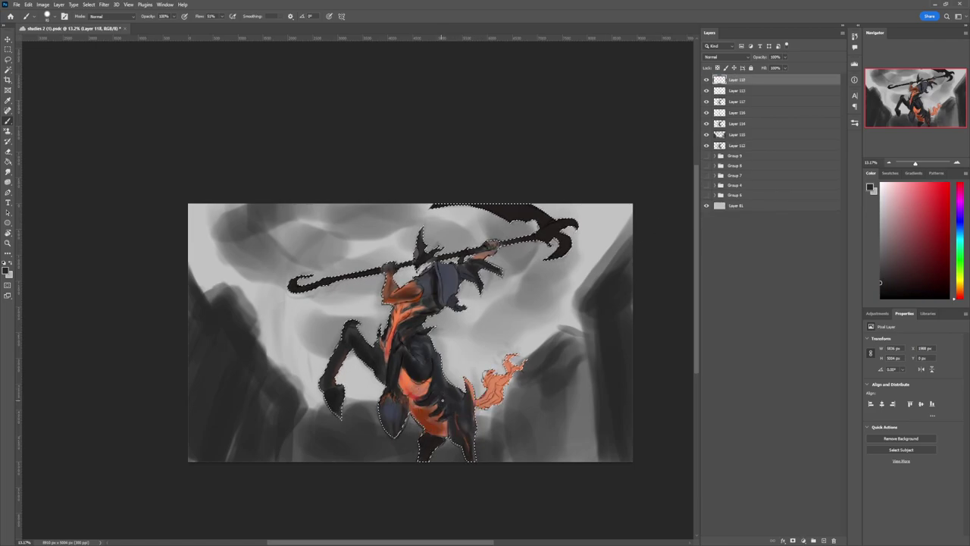
alt+click(436, 407)
alt+click(423, 388)
drag(416, 395, 426, 398)
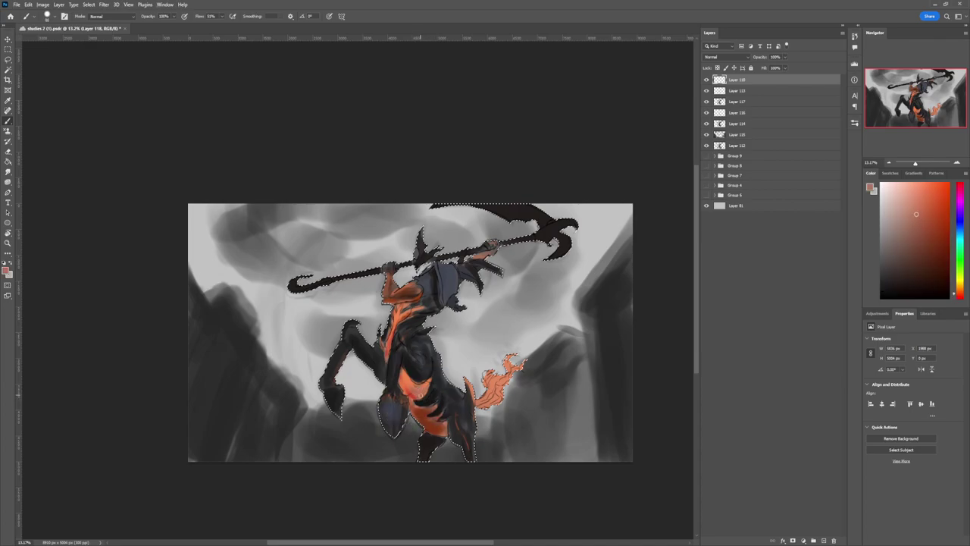
alt+click(431, 386)
alt+click(420, 362)
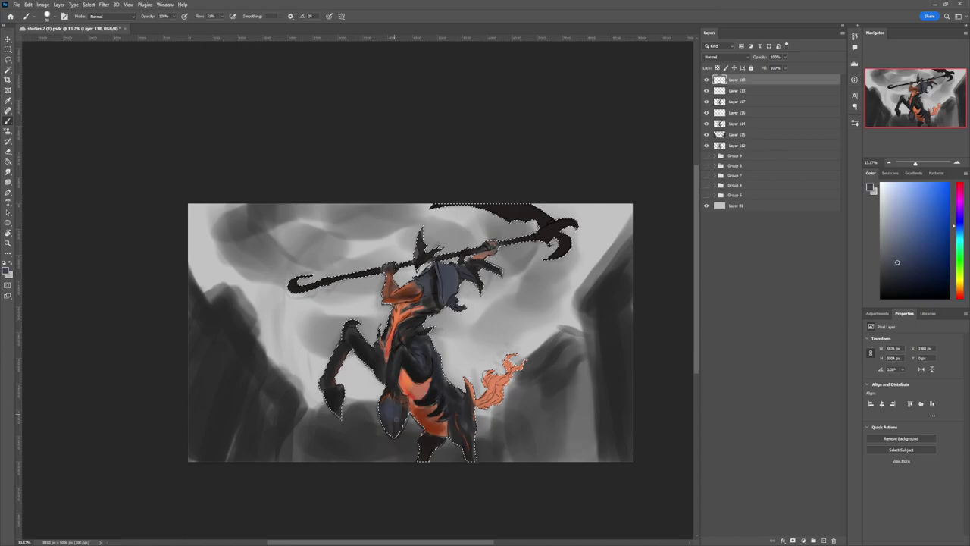
Step: Refine the near front hoof with sampled near-black shading and a small red accent along its upper edge
alt+click(384, 414)
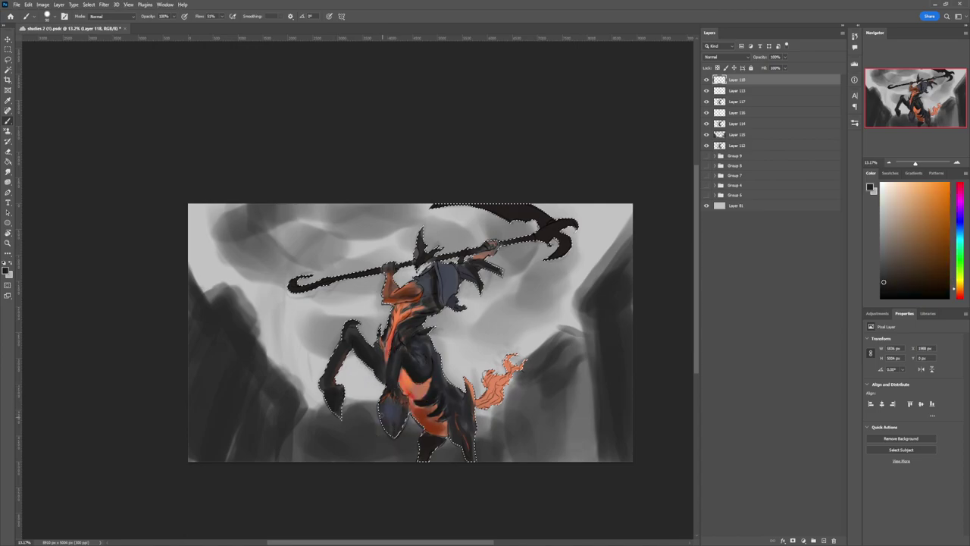
drag(389, 431, 397, 418)
alt+click(396, 427)
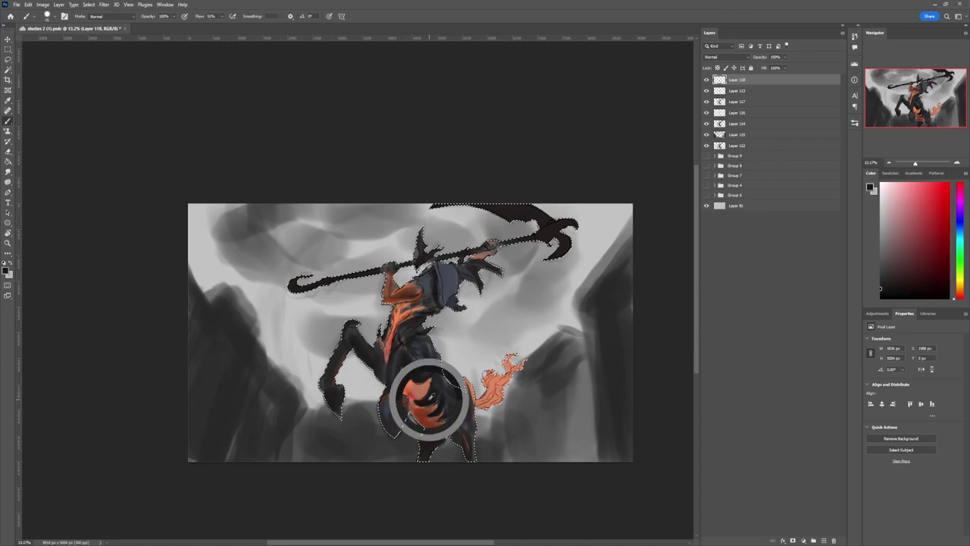
drag(381, 408, 392, 401)
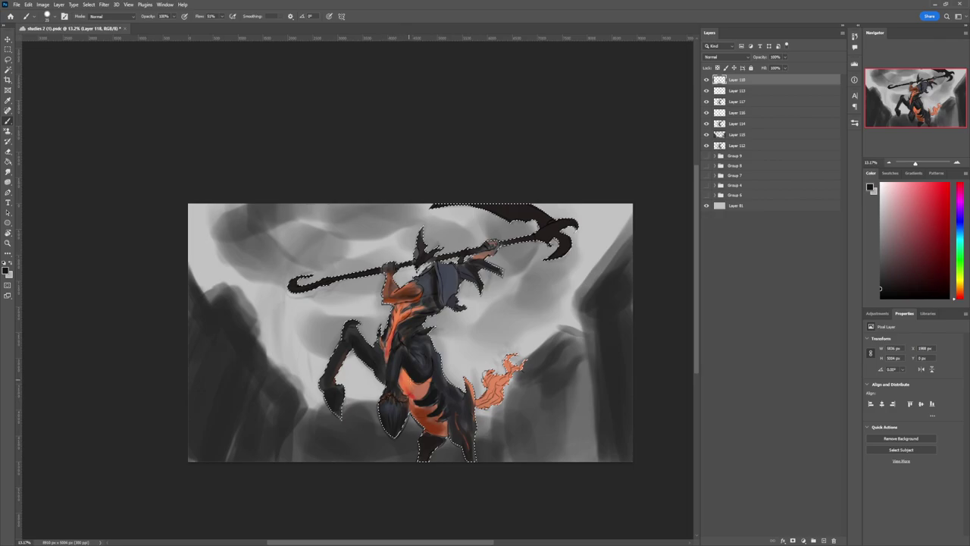
alt+click(383, 399)
key(bracketleft)
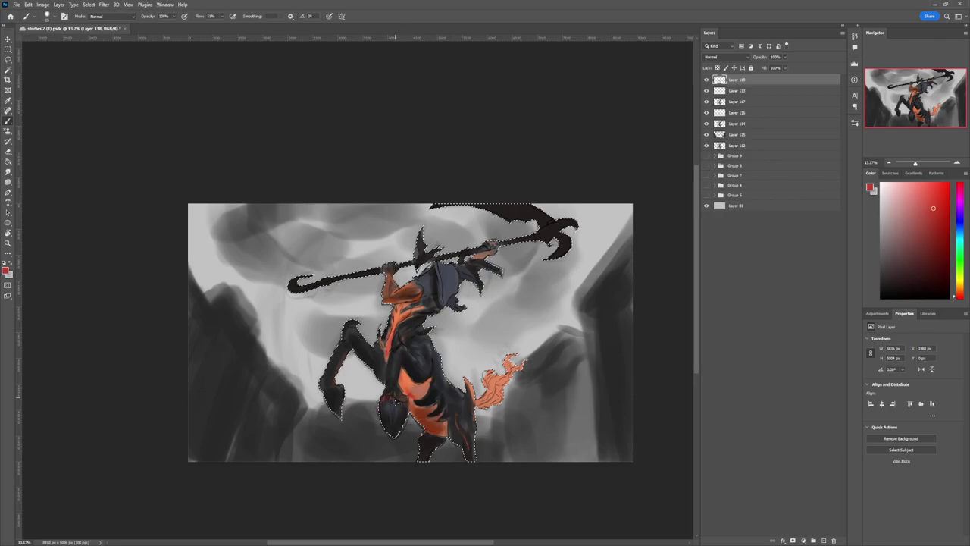
alt+click(348, 394)
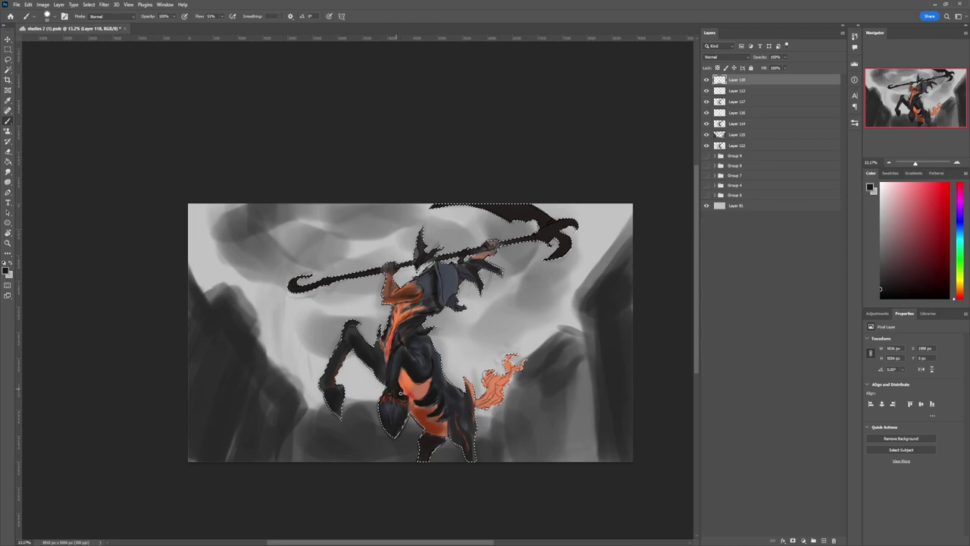
Step: Blend the upper part of the near foreleg with sampled blue-grey and near-black tones
drag(387, 381, 391, 361)
alt+shift+right_click(395, 345)
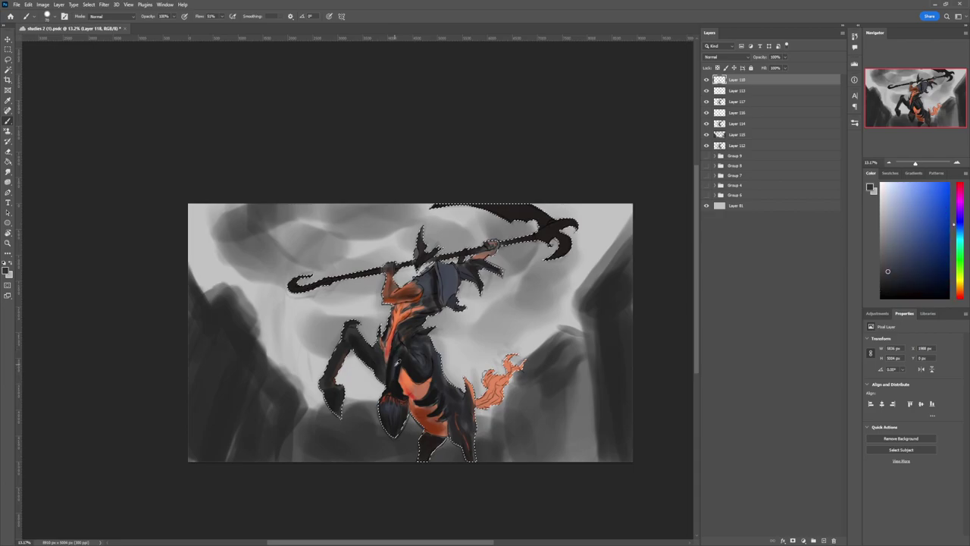
alt+click(393, 353)
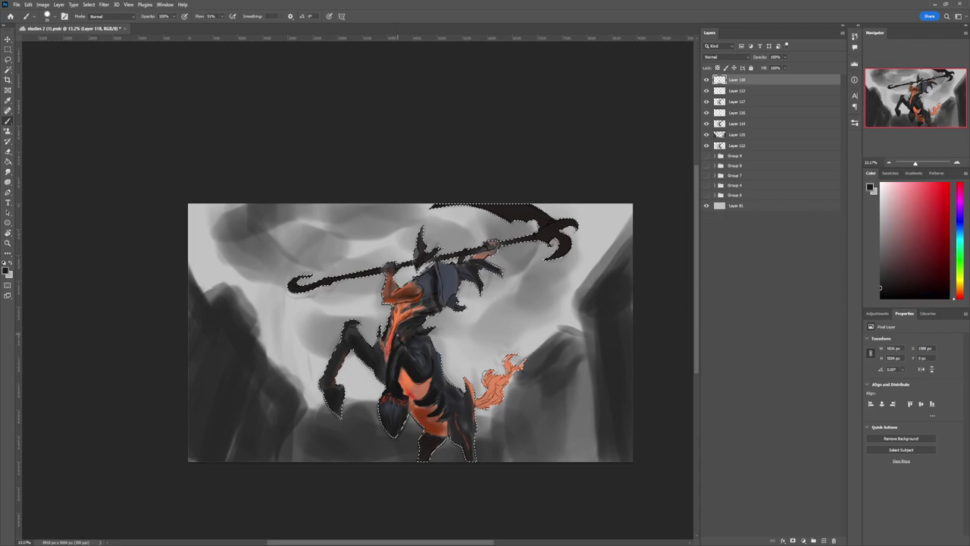
alt+click(399, 345)
alt+click(404, 351)
alt+click(409, 356)
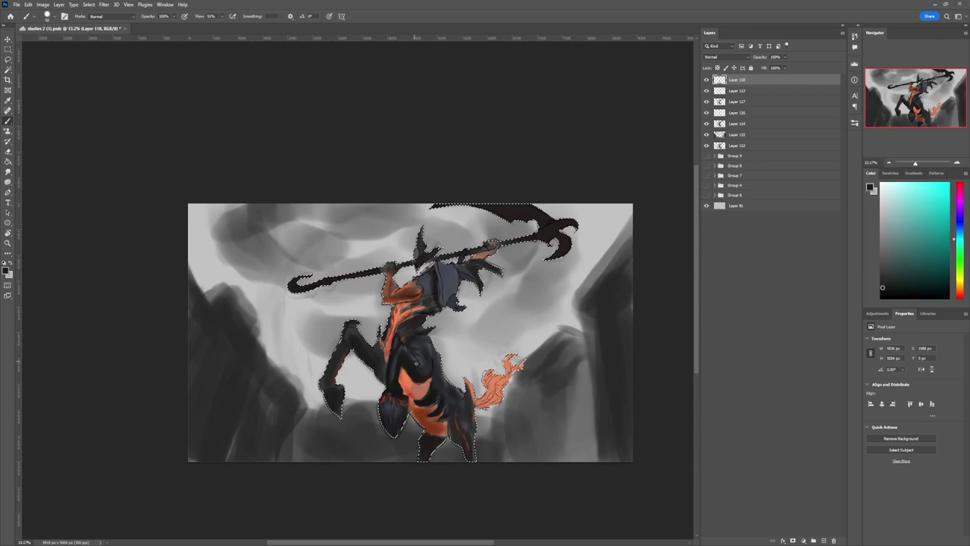
Step: Model the near foreleg's shoulder and upper edge with short strokes of sampled near-black and blue-grey tones
alt+click(421, 373)
drag(411, 363, 411, 370)
alt+click(397, 369)
alt+click(398, 365)
alt+click(395, 381)
alt+click(409, 359)
drag(411, 357, 410, 360)
Step: Blend the torso's side beside the glowing chest streak with sampled orange-red, reddish-brown and dark tones
alt+click(392, 329)
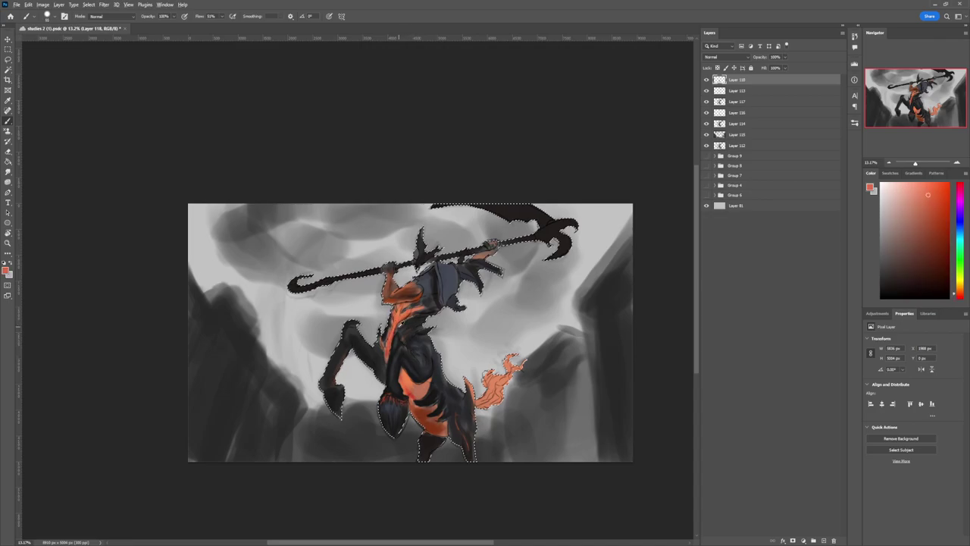
alt+click(406, 323)
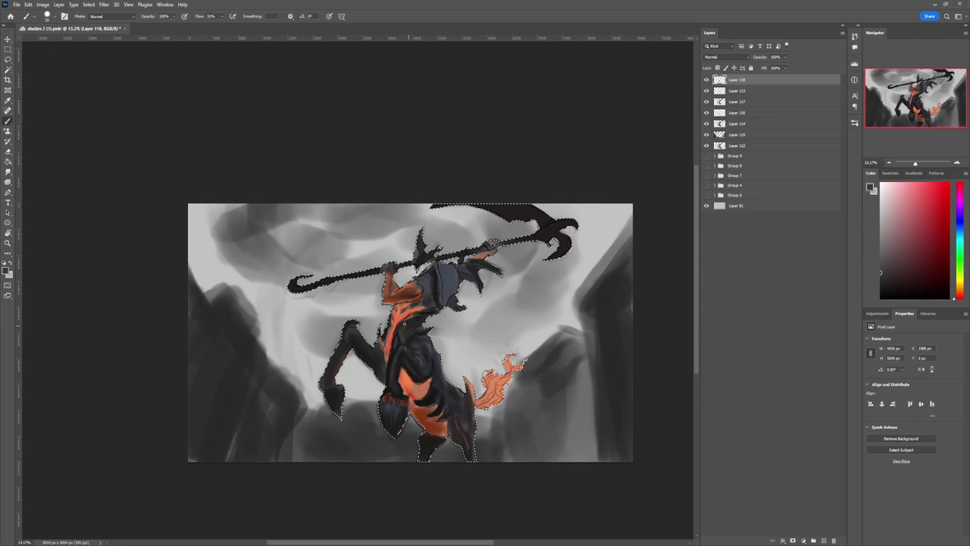
alt+click(404, 330)
alt+click(399, 327)
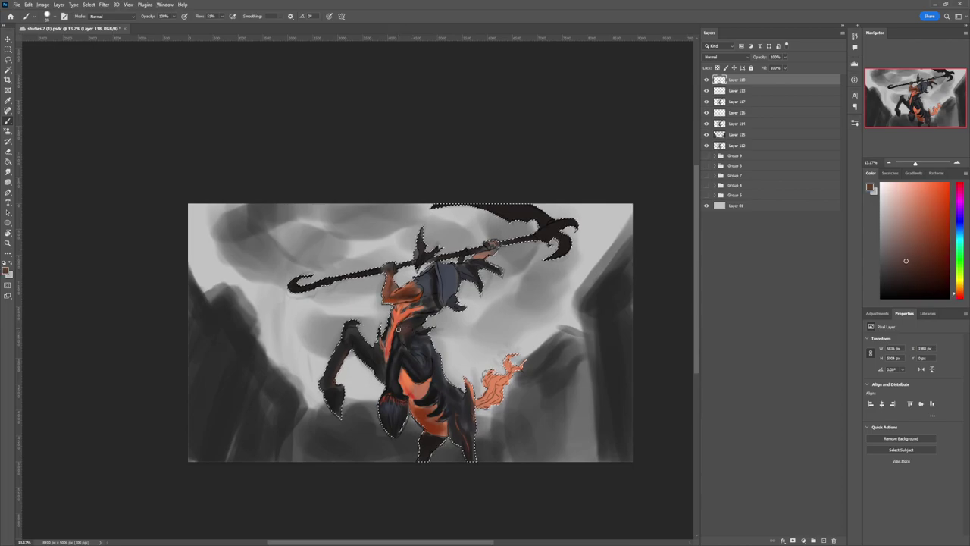
alt+click(403, 326)
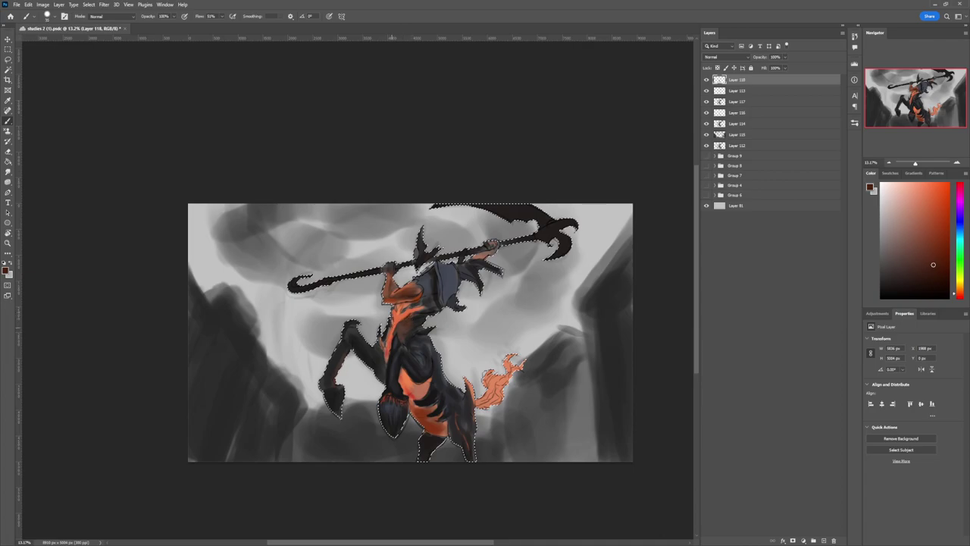
alt+click(400, 328)
drag(383, 341, 413, 341)
Step: Cover the blue-grey plate on the warrior's back with sampled brownish-grey and dark grey strokes
drag(425, 444, 394, 436)
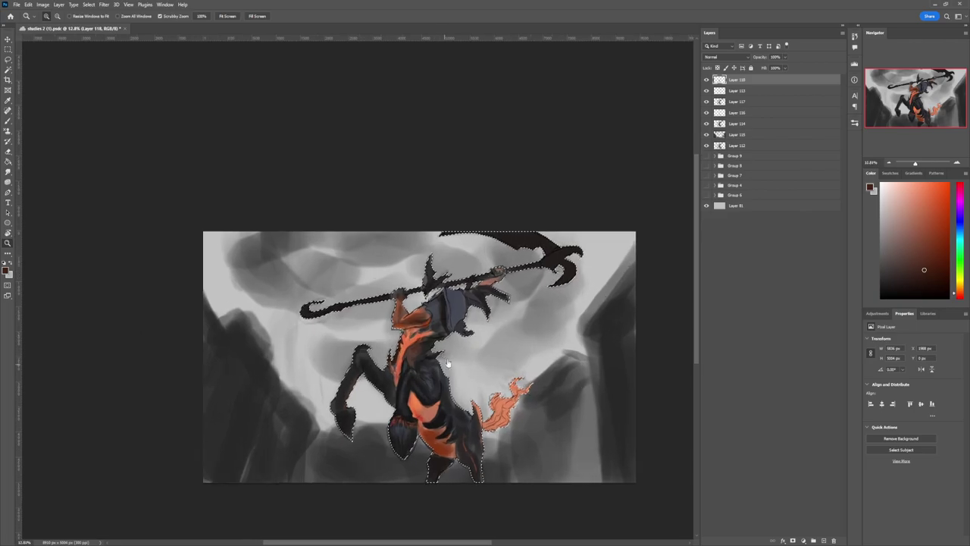
alt+click(431, 295)
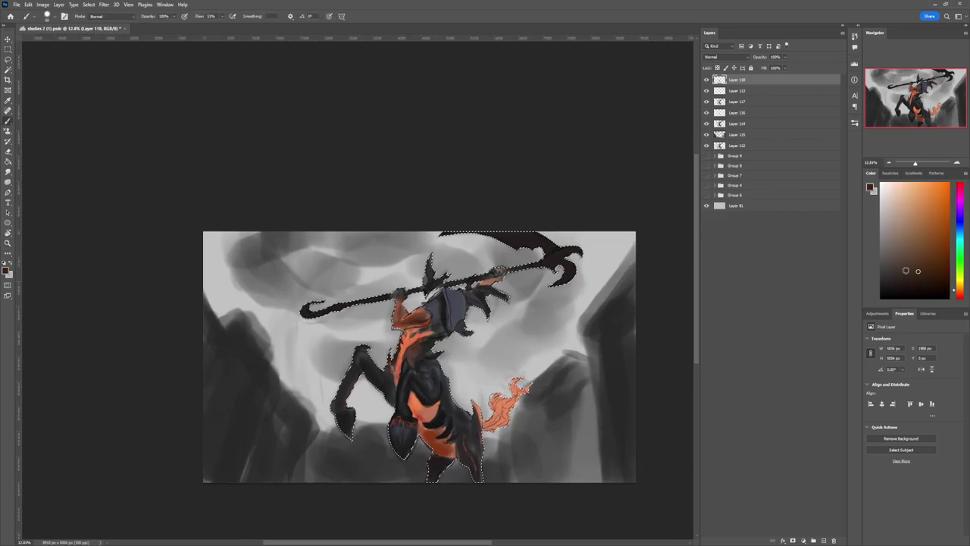
mouse_move(446, 288)
mouse_down()
mouse_move(449, 329)
mouse_move(437, 294)
mouse_up()
alt+click(445, 294)
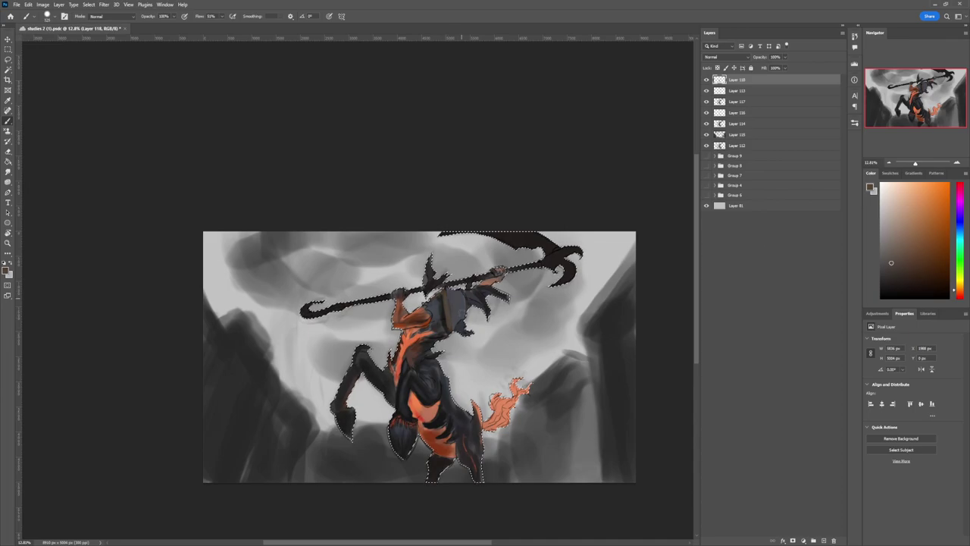
alt+click(463, 310)
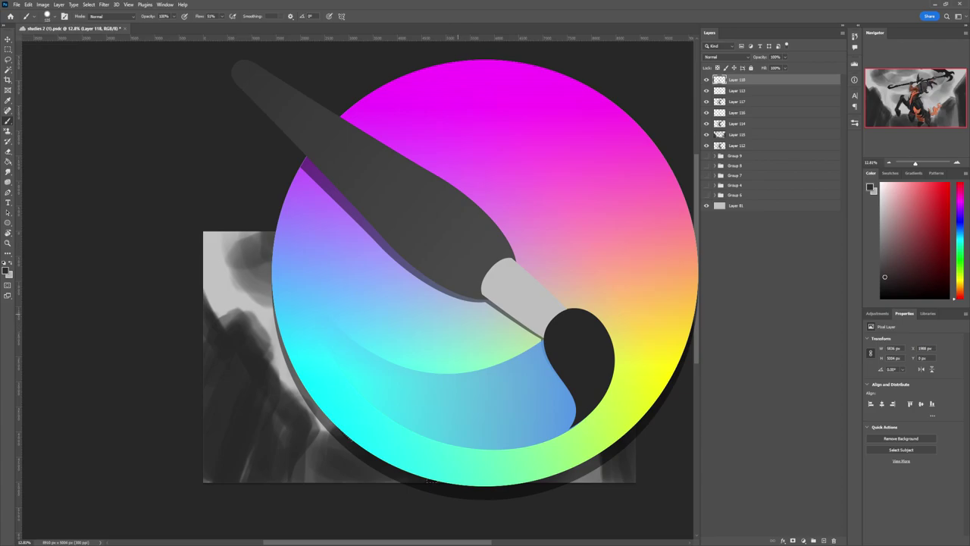
drag(470, 284, 433, 320)
Step: Refine the shoulder and the front edge of the back plate with a smaller brush and sampled dark tones
alt+click(443, 318)
key(bracketleft)
key(bracketleft)
key(bracketleft)
key(bracketleft)
key(bracketleft)
mouse_move(439, 299)
mouse_down()
mouse_move(428, 304)
mouse_move(436, 315)
mouse_up()
alt+click(427, 309)
alt+click(434, 312)
alt+click(434, 309)
alt+click(438, 310)
alt+click(445, 326)
Step: Deepen the shadow across the torso beneath the bent arm with a larger brush in sampled near-black
key(bracketright)
key(bracketright)
key(bracketright)
key(bracketright)
key(bracketright)
alt+click(436, 300)
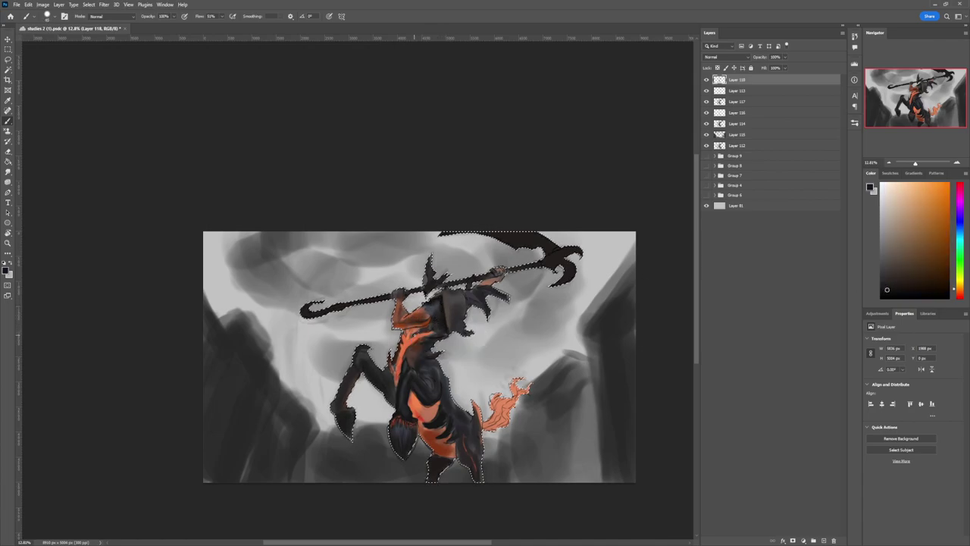
key(bracketright)
drag(416, 350, 423, 349)
Step: Blend the bent arm's upper part with sampled orange and brown tones and redden its forearm with a saturated dark red
alt+click(418, 320)
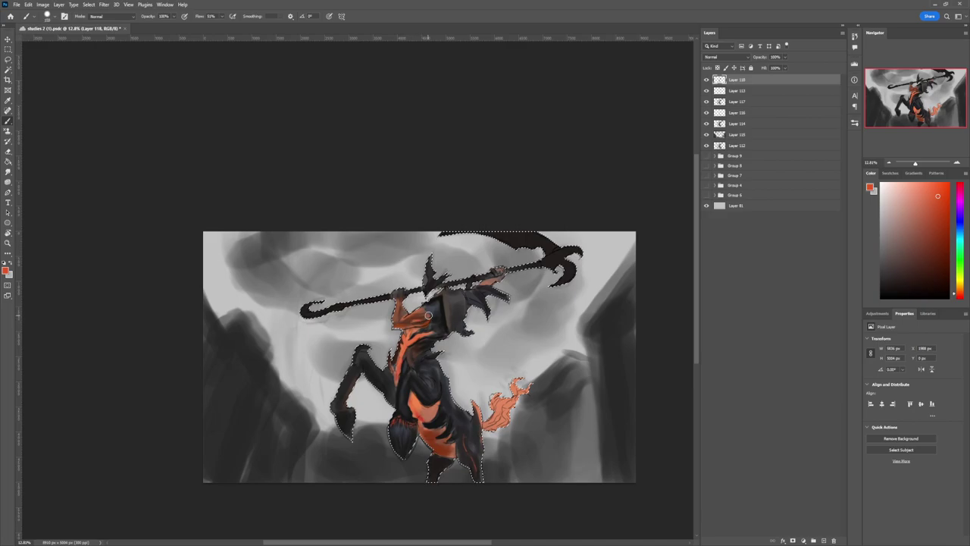
alt+click(414, 316)
alt+click(416, 309)
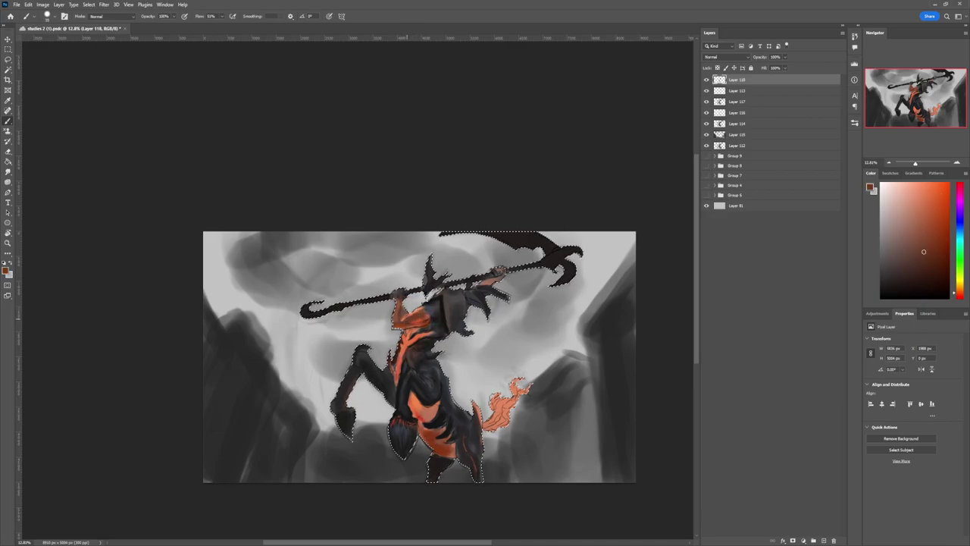
click(942, 228)
click(960, 295)
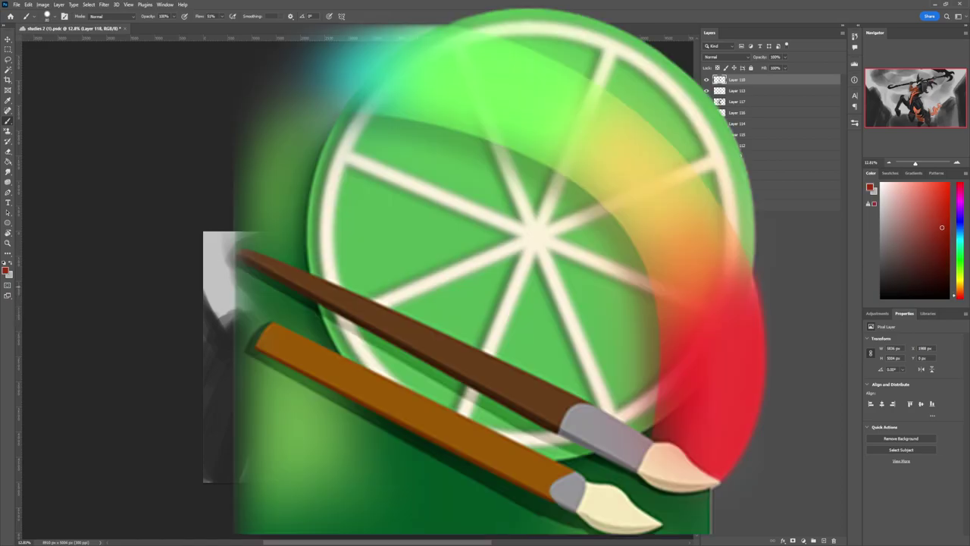
Step: Add glowing highlights to the bent arm and fist in light salmon and pale yellow-orange
alt+click(400, 296)
click(924, 187)
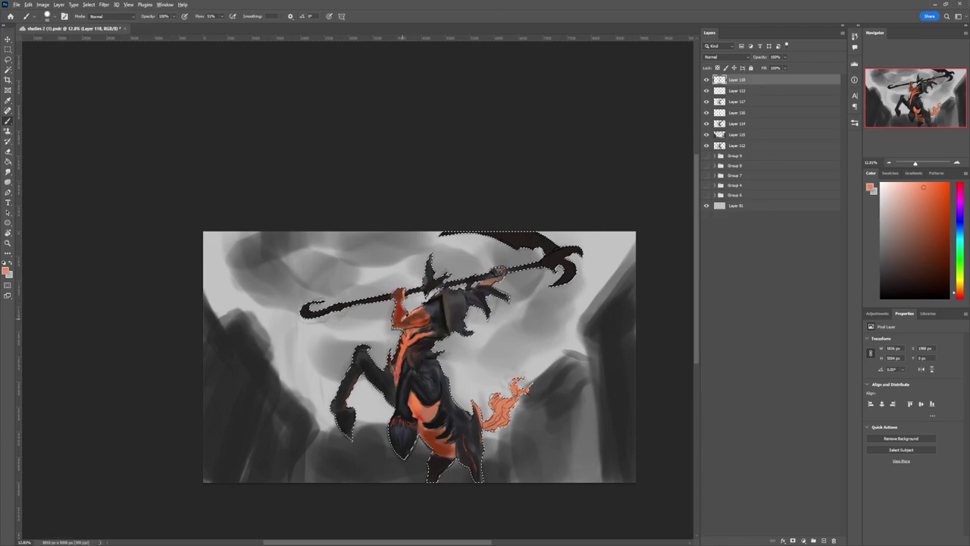
click(960, 288)
click(923, 194)
click(911, 183)
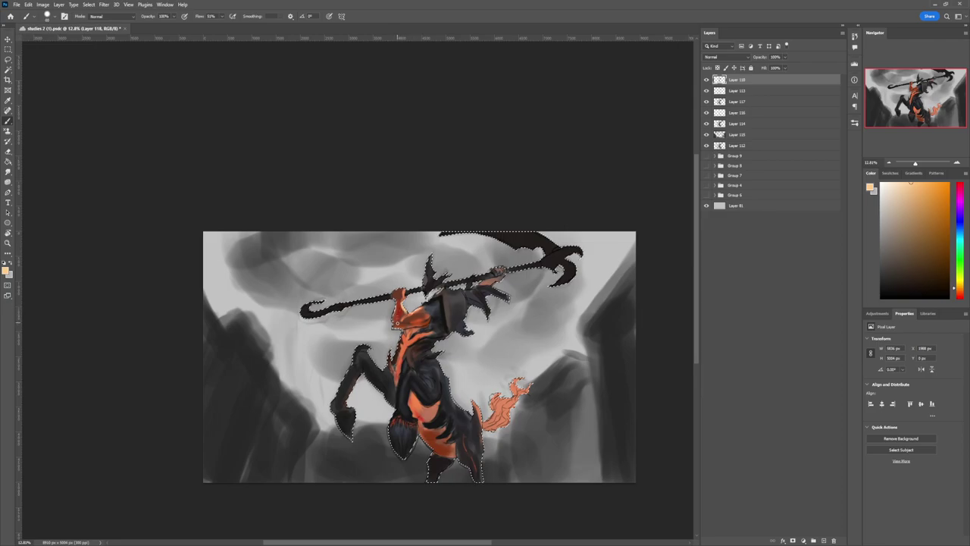
Step: Define the bent arm's muscles with thin strokes of sampled very dark brown
alt+click(403, 311)
alt+click(407, 321)
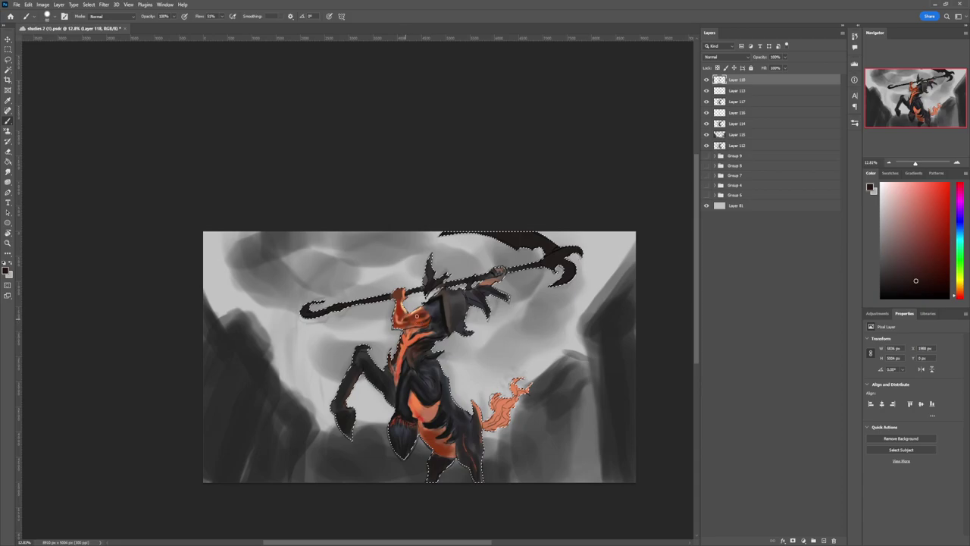
drag(412, 322, 417, 322)
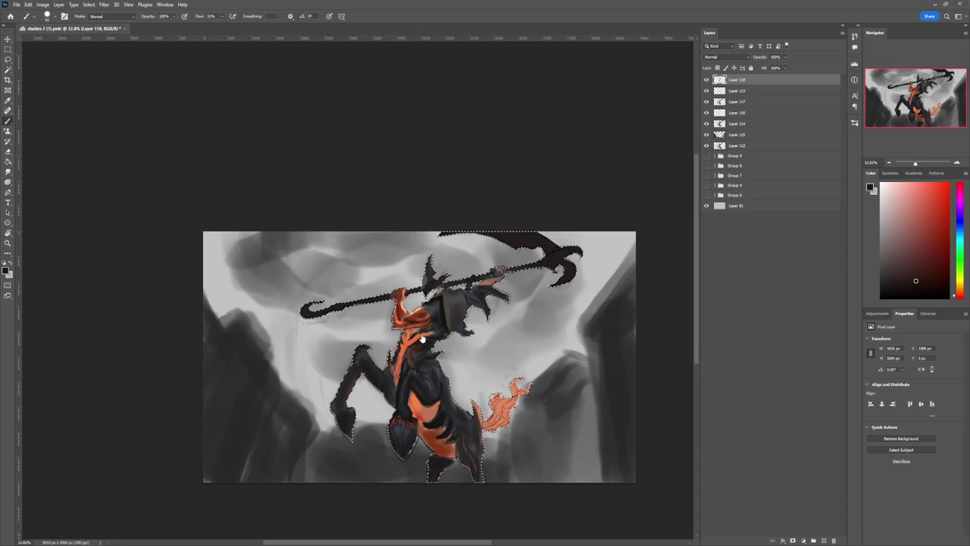
Step: Clear the selection and rework the orange belly patch beside the near foreleg with near-black and sampled salmon-red tones
key(z)
drag(441, 337, 391, 342)
mouse_move(496, 375)
mouse_down()
mouse_move(482, 385)
mouse_move(513, 390)
mouse_up()
key(l)
key(ctrl+d)
key(b)
click(890, 287)
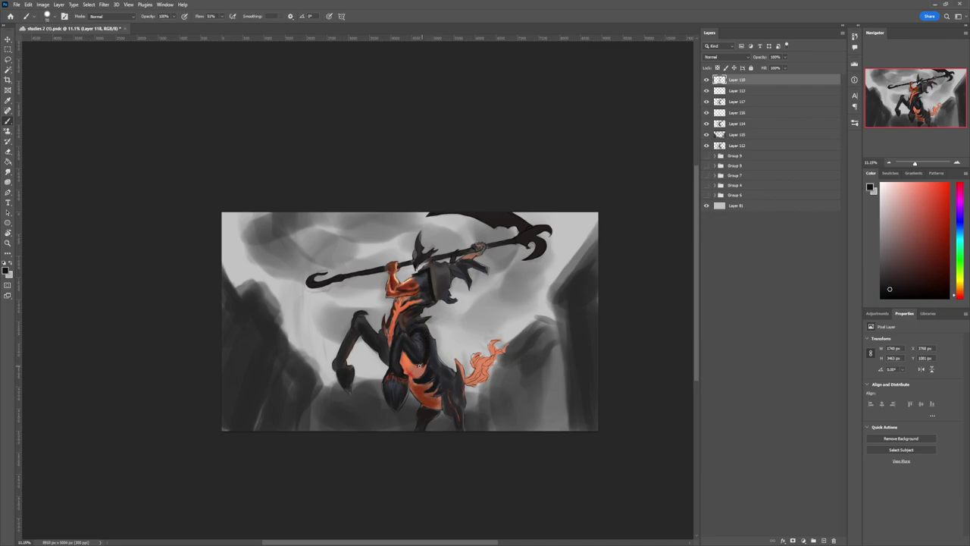
alt+click(429, 367)
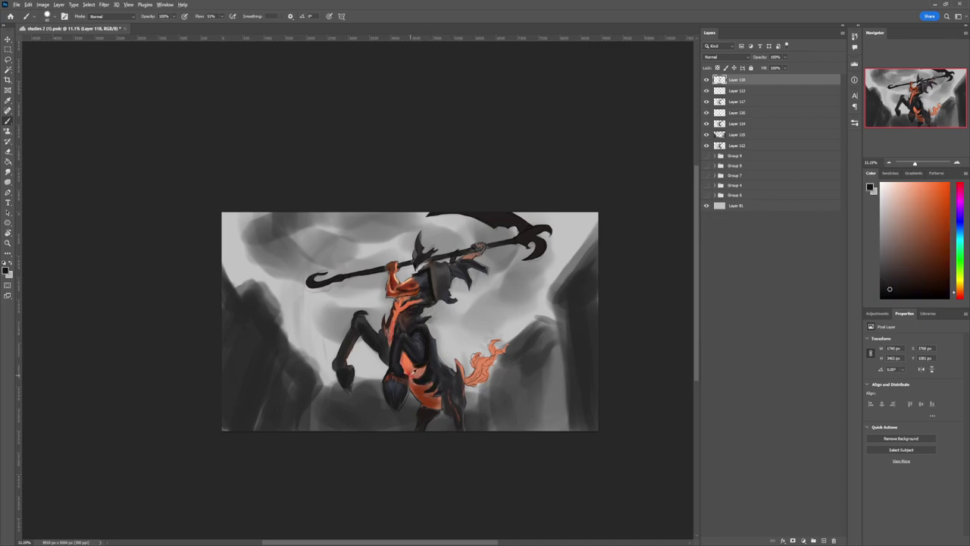
alt+click(433, 386)
alt+click(412, 372)
alt+click(408, 369)
drag(405, 370, 403, 352)
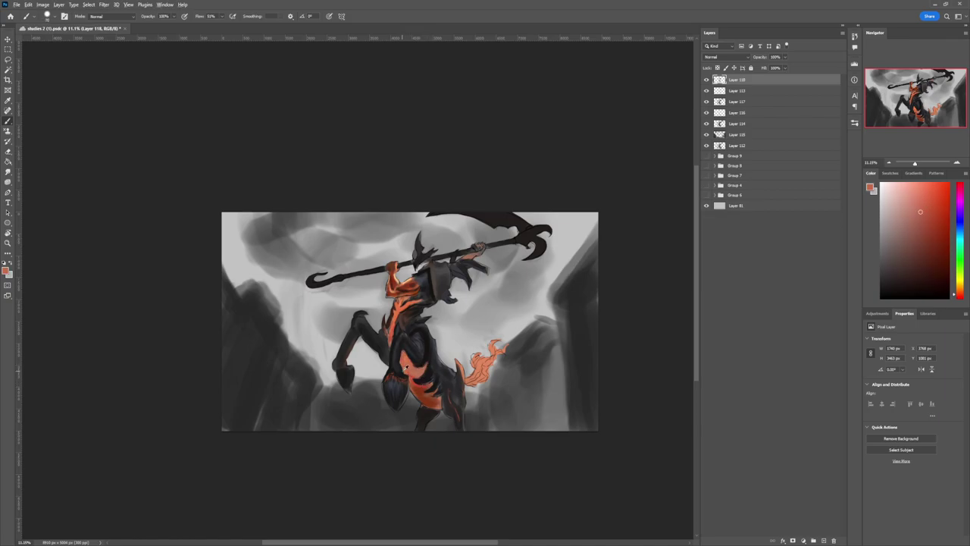
Step: Restrict painting to the centaur's silhouette from the layer outlines and glaze sampled orange softly over the far foreleg, belly and hind legs
alt+click(427, 353)
alt+click(386, 351)
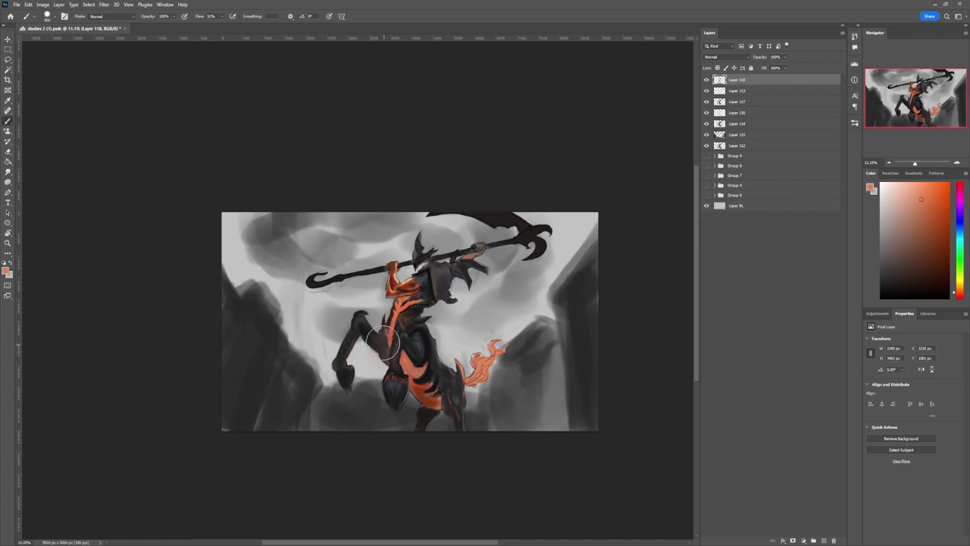
ctrl+click(721, 145)
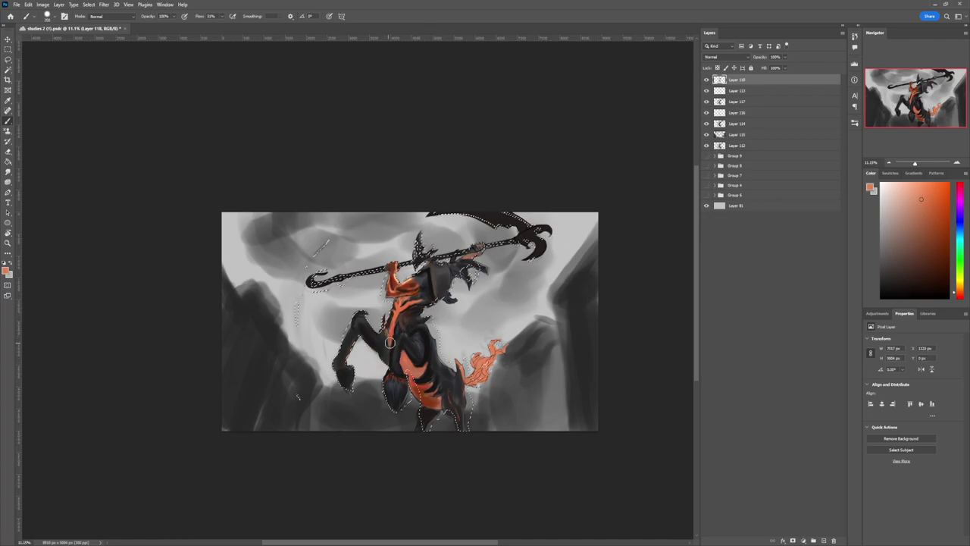
mouse_move(386, 357)
mouse_down()
mouse_move(383, 366)
mouse_move(369, 346)
mouse_up()
key(ctrl+z)
key(])
key(])
key(])
key(])
drag(430, 395, 424, 376)
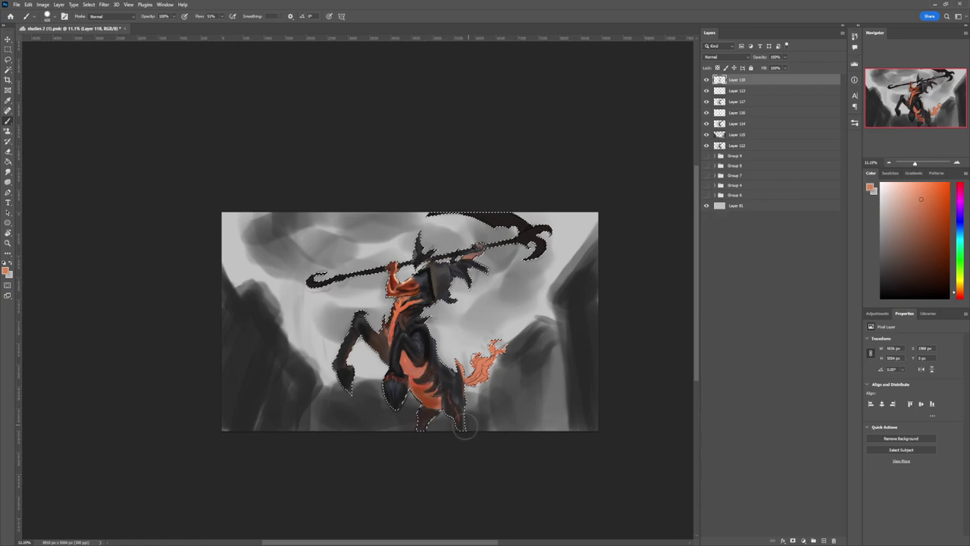
Step: Clear the selection and paint sampled dark red over the spikes below the raised arm
key(z)
mouse_move(453, 340)
mouse_down()
mouse_move(400, 373)
mouse_move(451, 401)
mouse_move(476, 396)
mouse_move(415, 398)
mouse_move(485, 330)
mouse_up()
key(l)
key(ctrl+d)
key(z)
key(b)
alt+click(415, 364)
alt+click(472, 317)
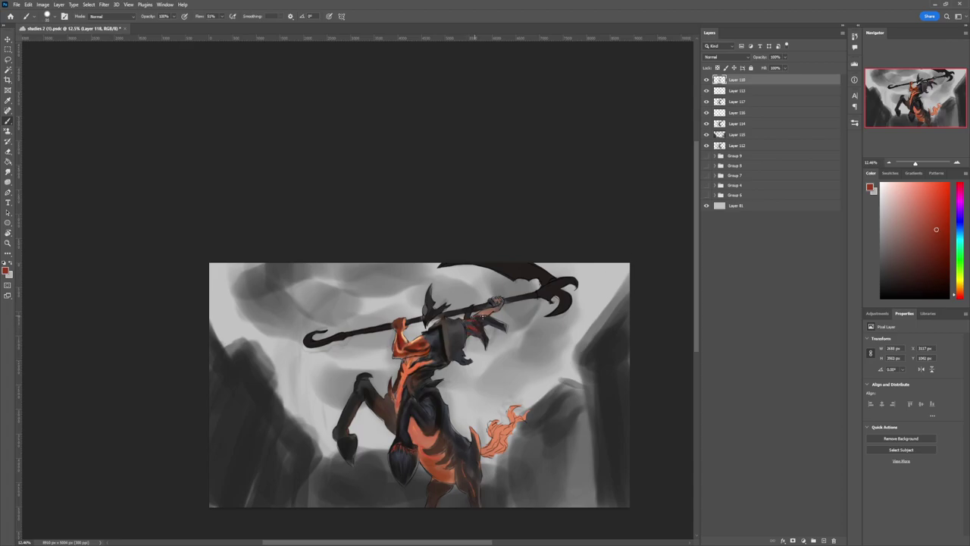
Step: Paint the horned helmet with a pale orange glow along its front and sampled reddish-brown over the rest
alt+click(407, 340)
drag(423, 315, 424, 306)
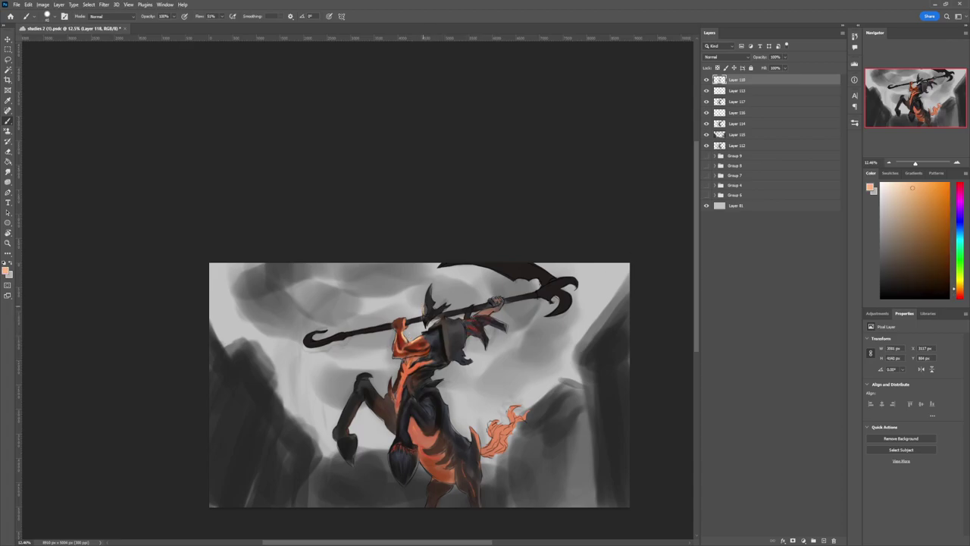
alt+click(424, 310)
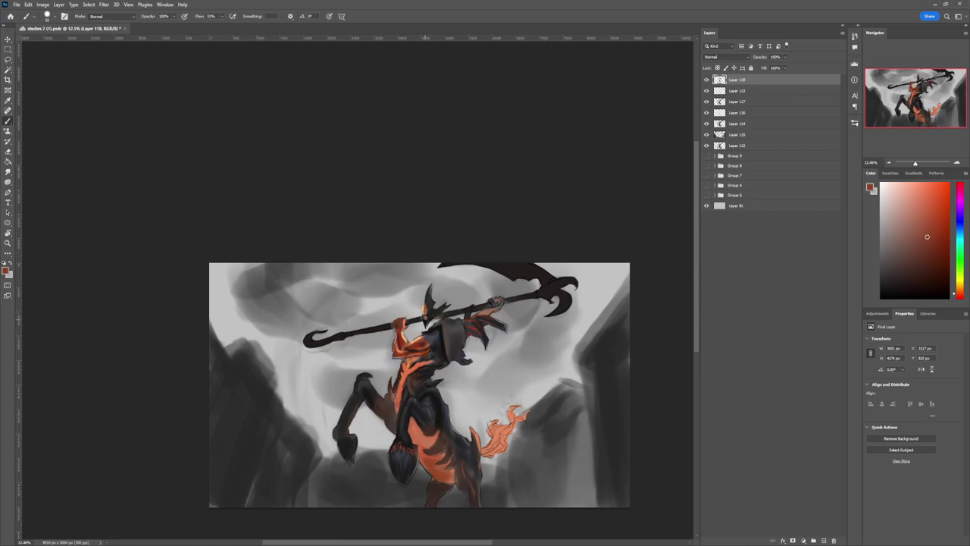
alt+click(428, 294)
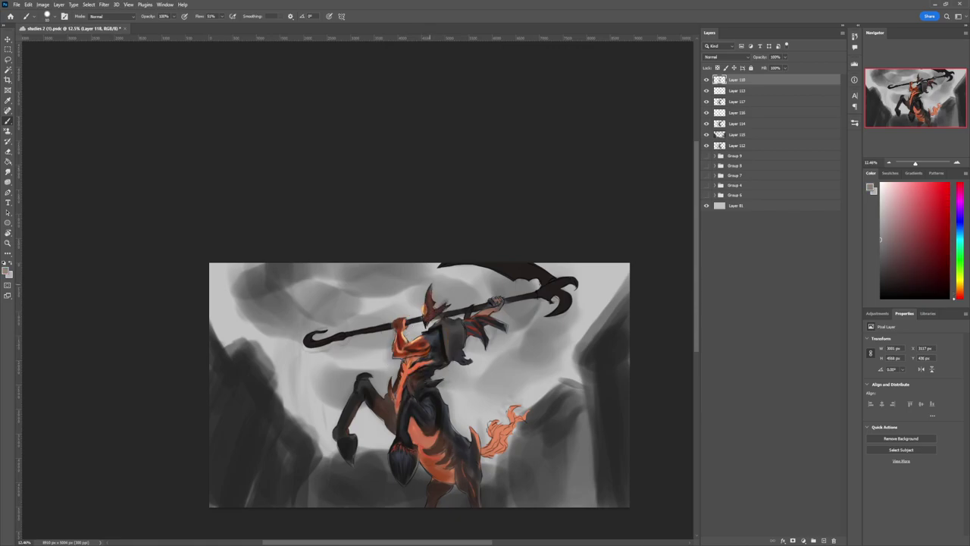
Step: Select the combined outlines of Layer 117 and Layer 114 and paint sampled pale orange rim light on the helmet's edges
alt+click(409, 336)
ctrl+click(720, 102)
ctrl+shift+click(720, 123)
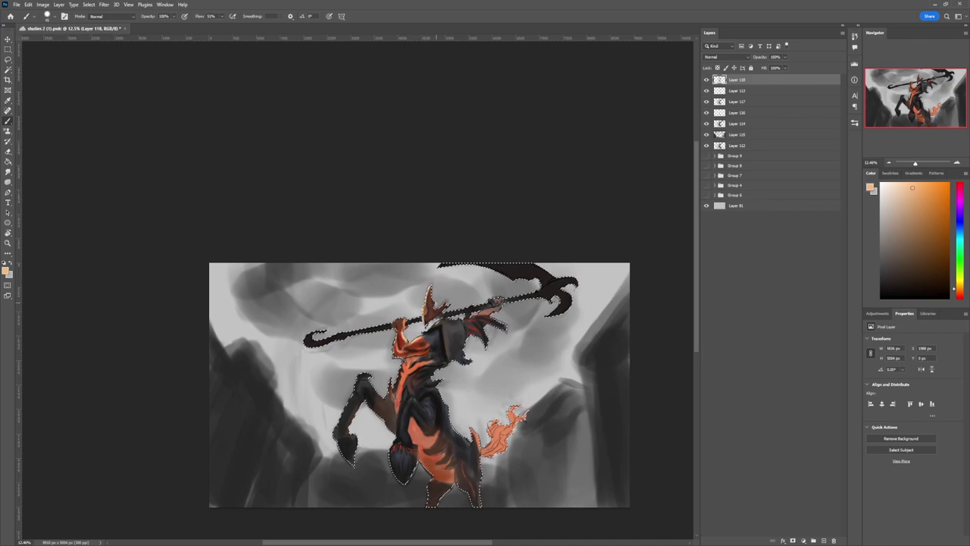
drag(445, 308, 436, 318)
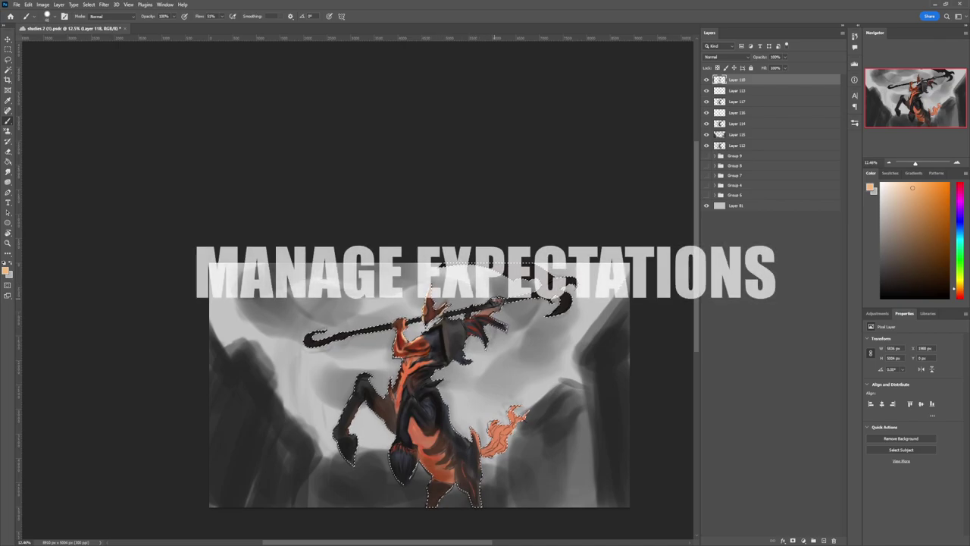
Step: Paint the raised arm and hand in sampled dark red and blend the spikes below with sampled purplish-grey and red tones
alt+click(467, 313)
key(bracketright)
key(bracketright)
drag(498, 302, 493, 309)
key(bracketright)
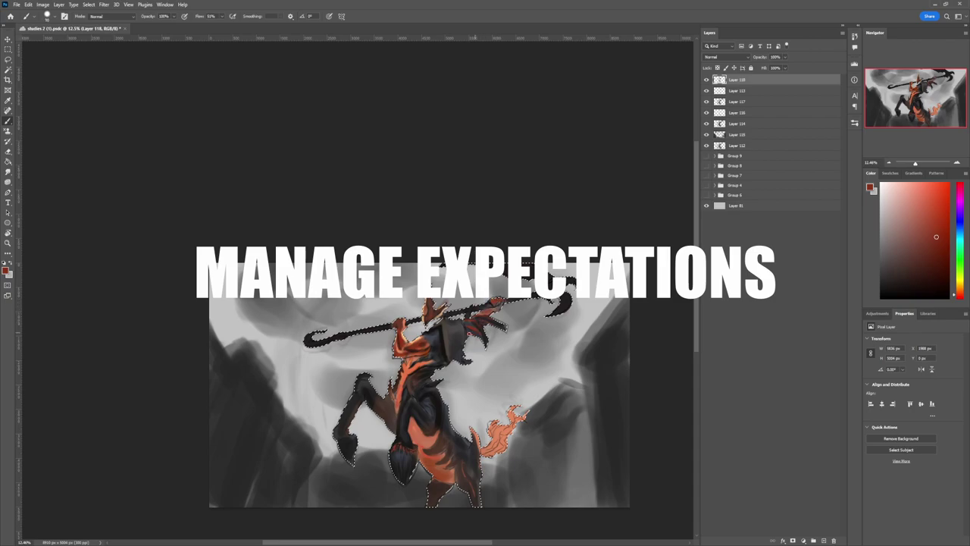
alt+click(435, 344)
key(bracketleft)
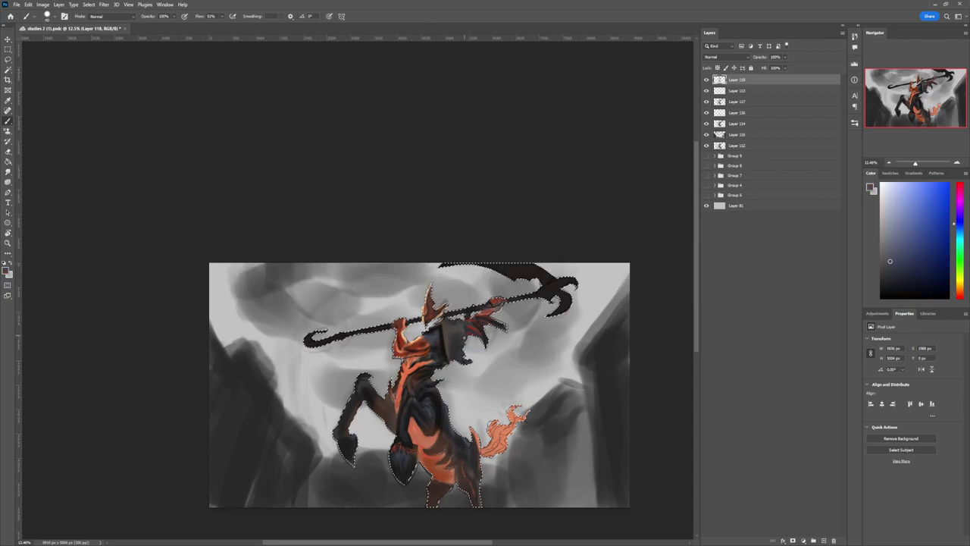
alt+click(471, 325)
Step: Darken the back plate and its lower edge with a larger brush in a sampled dark tone
alt+click(450, 348)
key(bracketright)
key(bracketright)
key(bracketright)
drag(447, 351, 459, 334)
Step: Sharpen the edge between back plate and shoulder in near-black and blend the shoulder with sampled blue-grey tones
alt+click(444, 337)
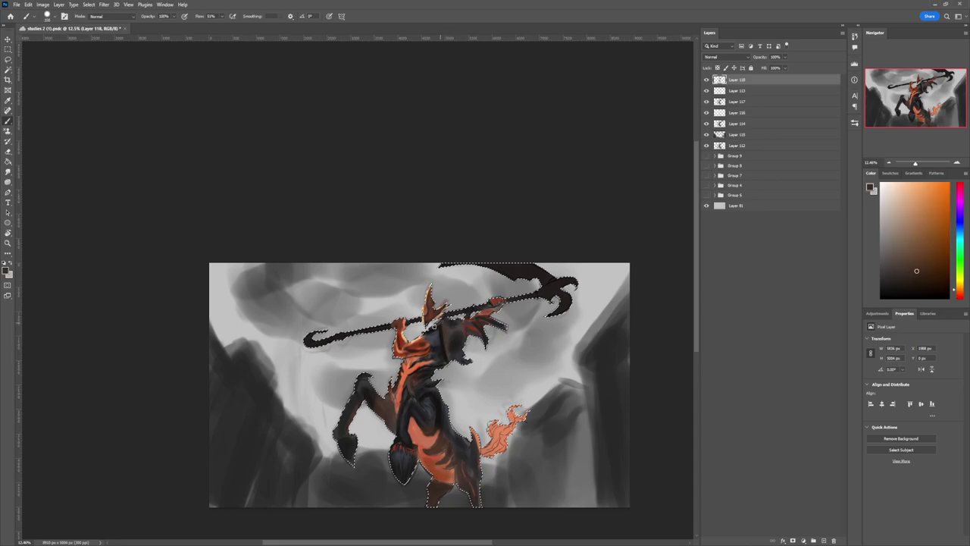
alt+click(442, 336)
alt+click(441, 335)
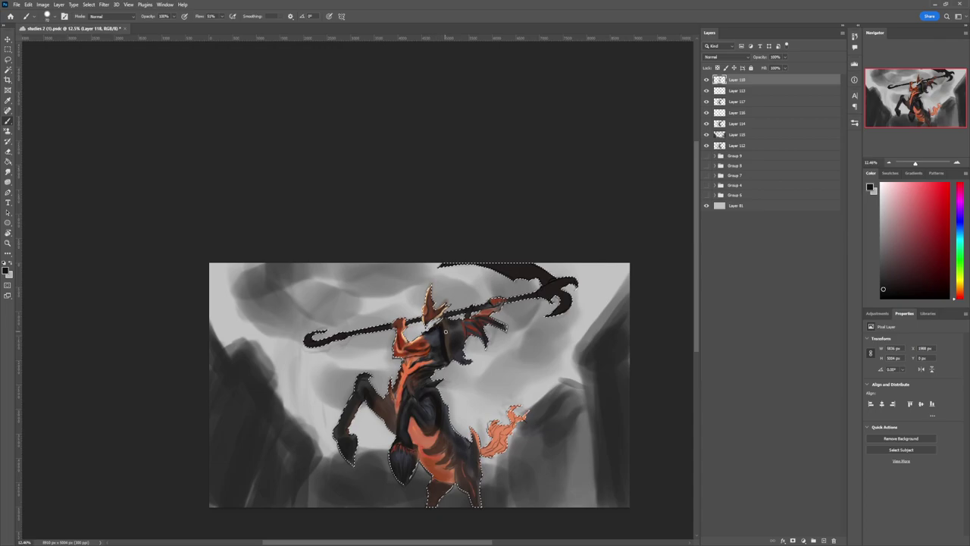
alt+click(432, 335)
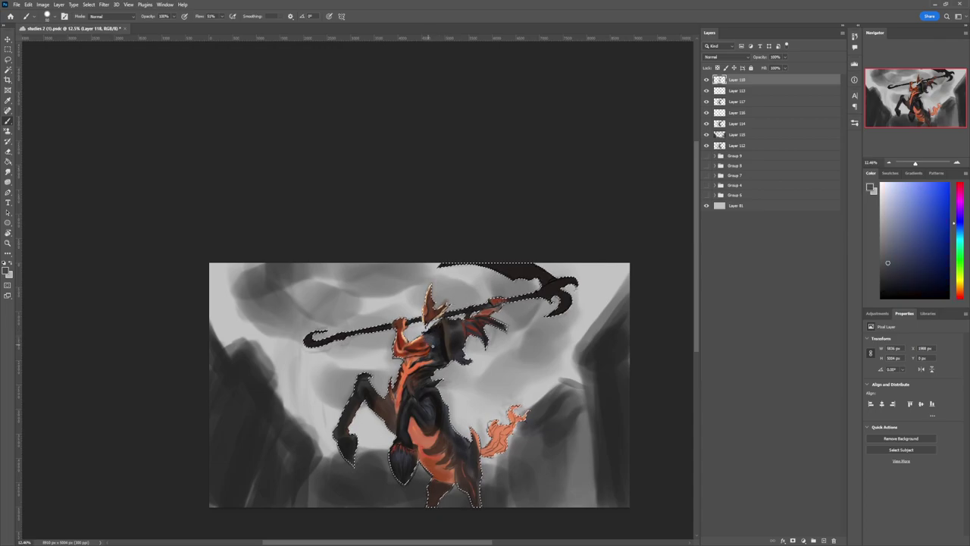
alt+click(435, 347)
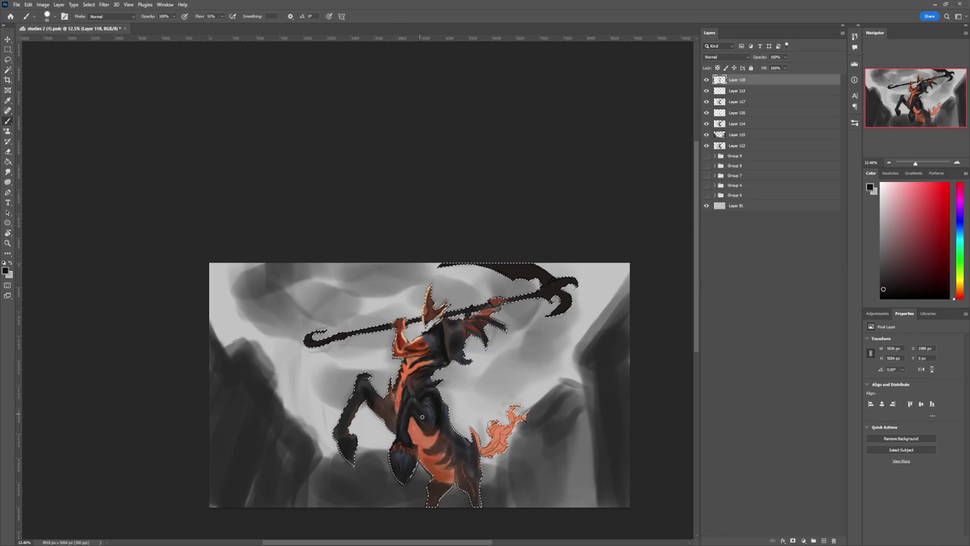
Step: Darken the belly stripes, lower belly and hind legs with sampled dark red and near-black tones
alt+click(454, 447)
alt+click(457, 450)
alt+click(439, 487)
mouse_move(433, 484)
mouse_down()
mouse_move(451, 481)
mouse_move(436, 467)
mouse_up()
key(bracketright)
key(bracketright)
key(bracketright)
key(bracketright)
key(bracketright)
alt+click(451, 476)
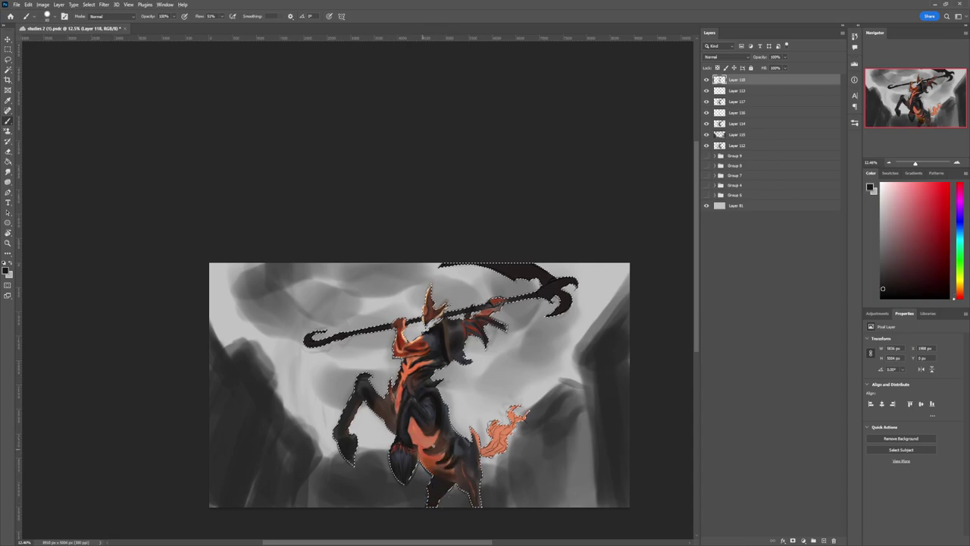
Step: Darken the belly and hindquarters with a larger brush in sampled near-black and dark blue tones
key(bracketright)
key(bracketright)
key(bracketright)
key(bracketright)
key(bracketright)
key(bracketright)
key(bracketright)
mouse_move(435, 454)
mouse_down()
mouse_move(455, 451)
mouse_move(474, 480)
mouse_up()
alt+click(451, 435)
alt+click(457, 447)
alt+click(401, 440)
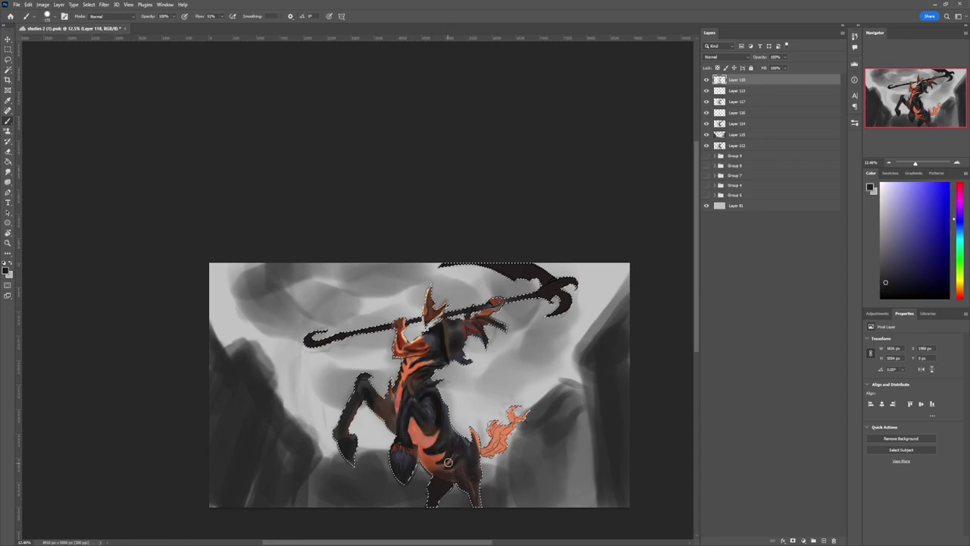
mouse_move(436, 453)
mouse_down()
mouse_move(425, 460)
mouse_move(431, 443)
mouse_up()
Step: Rework the belly and chest markings in sampled orange and a lighter orange with progressively smaller brushes
alt+click(417, 433)
key(bracketleft)
key(bracketleft)
key(bracketleft)
key(bracketleft)
key(bracketleft)
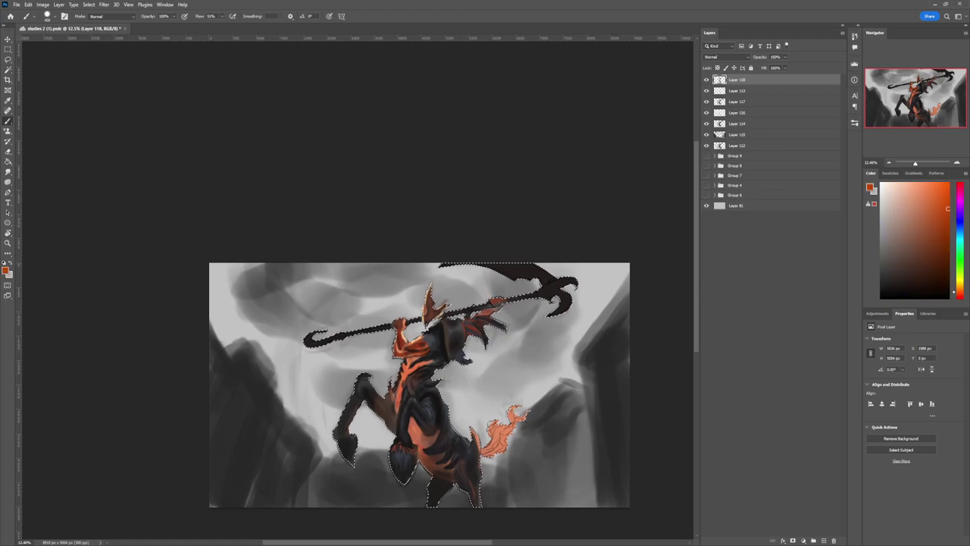
click(927, 182)
key(bracketleft)
key(bracketleft)
key(bracketleft)
key(bracketleft)
key(bracketleft)
key(bracketleft)
key(bracketleft)
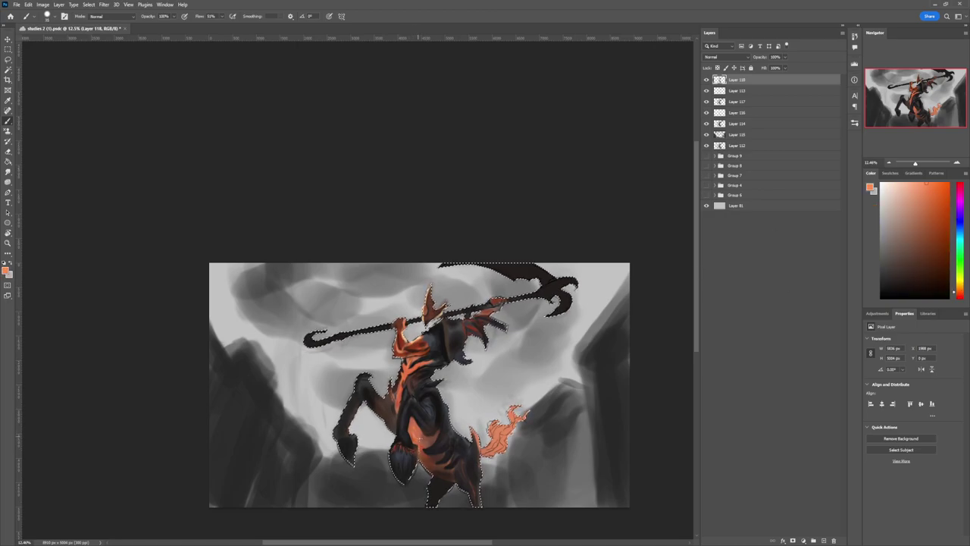
Step: Highlight the glowing chest markings in pale pink and pale yellow
click(899, 183)
key(bracketright)
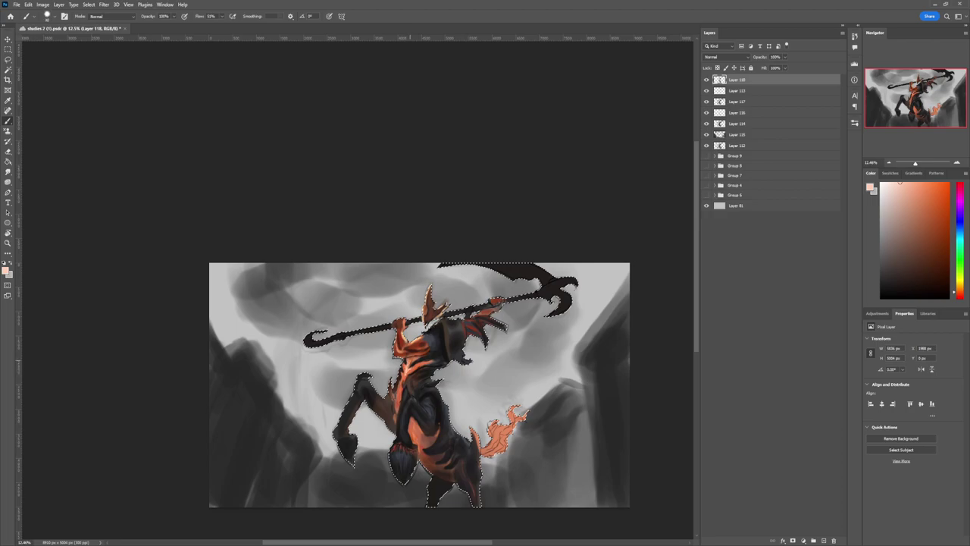
drag(960, 292, 960, 278)
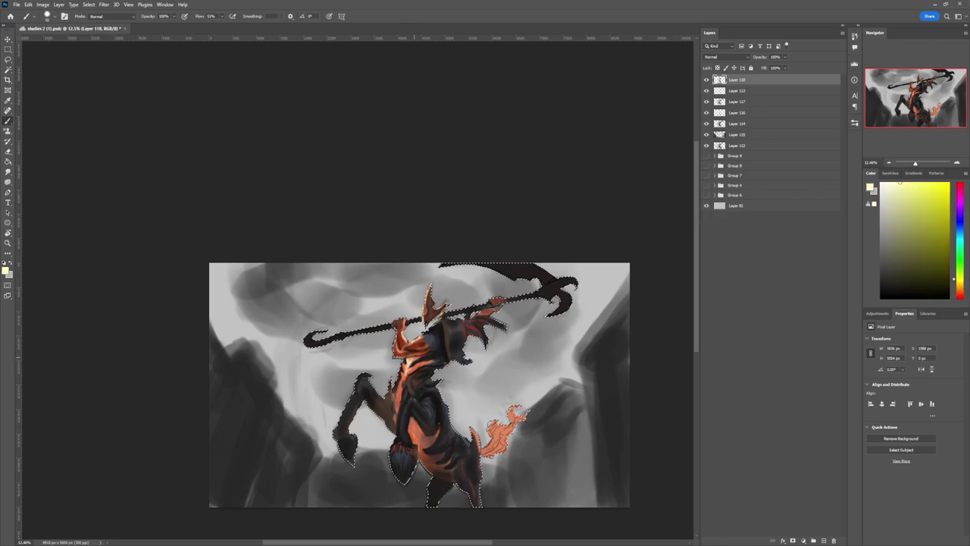
Step: Add a new layer directly above the background rock layer and clear the selection
key(z)
mouse_move(469, 364)
mouse_down()
mouse_move(426, 366)
mouse_move(478, 376)
mouse_up()
click(738, 136)
key(ctrl+shift+alt+n)
key(l)
key(ctrl+d)
Step: Paint a soft sun-like glow behind the centaur's head in orange and yellow
key(b)
drag(961, 283, 962, 288)
click(926, 184)
mouse_move(446, 326)
mouse_down()
mouse_move(461, 312)
mouse_move(447, 304)
mouse_move(455, 313)
mouse_move(426, 326)
mouse_move(458, 318)
mouse_move(441, 319)
mouse_up()
click(961, 283)
key(bracketleft)
key(bracketleft)
click(910, 187)
click(961, 291)
click(931, 185)
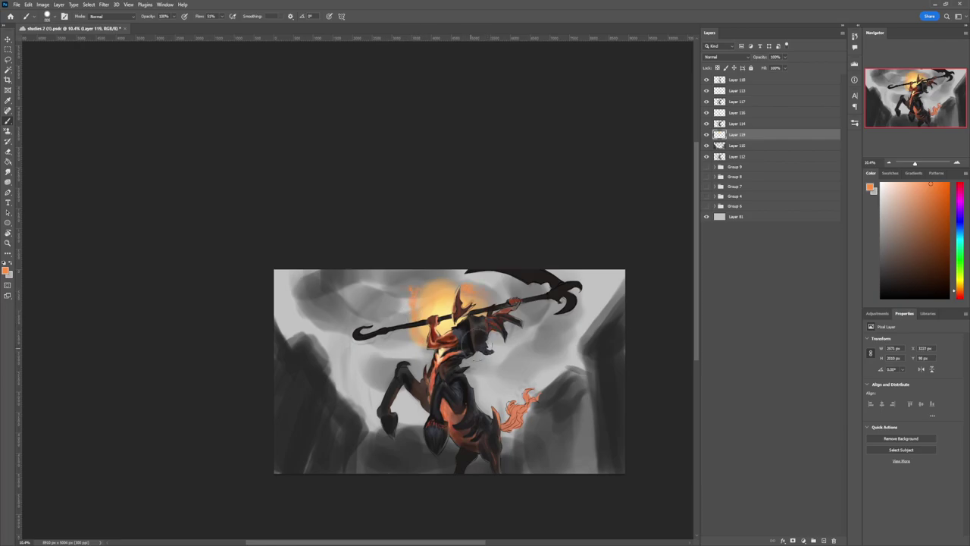
Step: Paint flames around the rim of the glow in orange and a deeper red-orange
drag(426, 334, 428, 287)
key(bracketleft)
key(bracketleft)
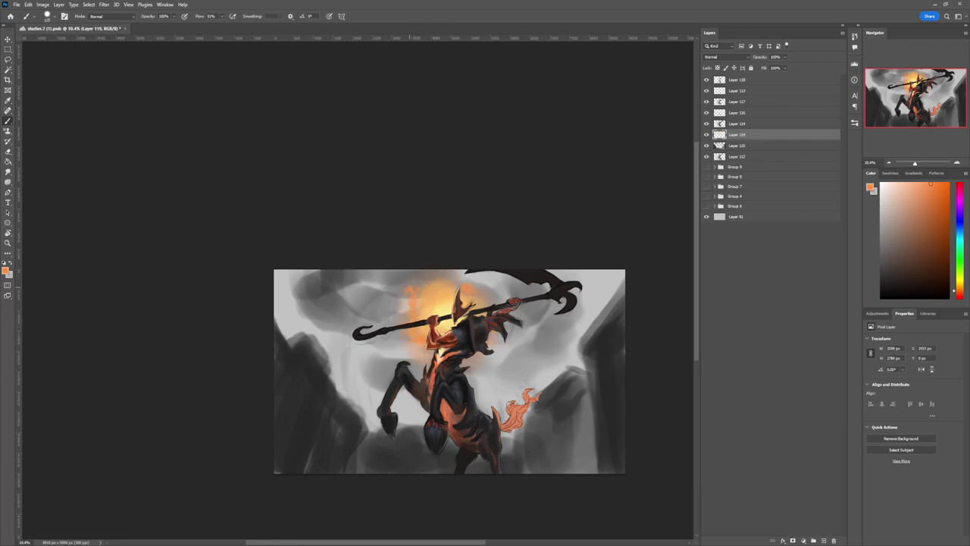
click(960, 295)
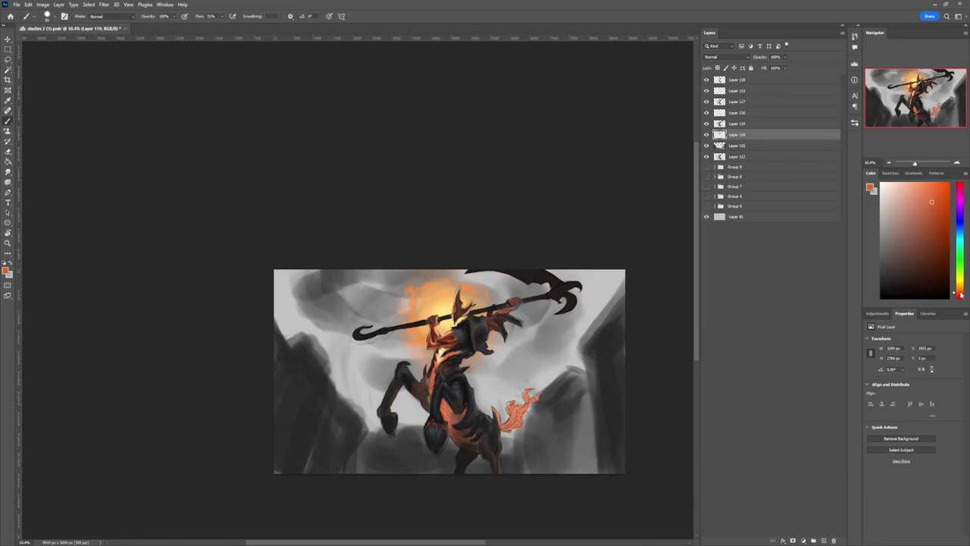
drag(405, 286, 408, 309)
mouse_move(471, 284)
mouse_down()
mouse_move(489, 297)
mouse_move(472, 297)
mouse_up()
Step: Sweep a red-orange arc of flame strokes from the glow down in front of the centaur
key(bracketright)
key(bracketright)
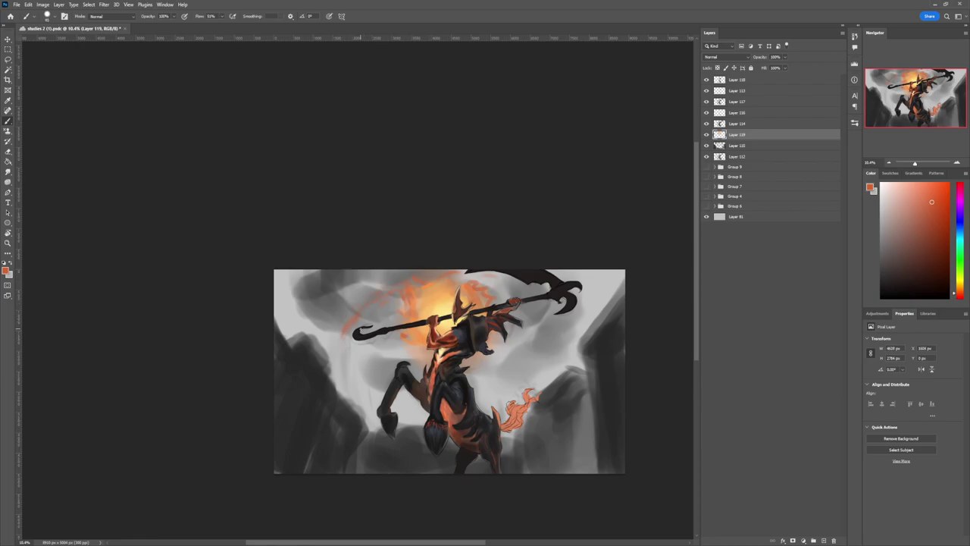
drag(339, 336, 334, 388)
drag(349, 439, 340, 425)
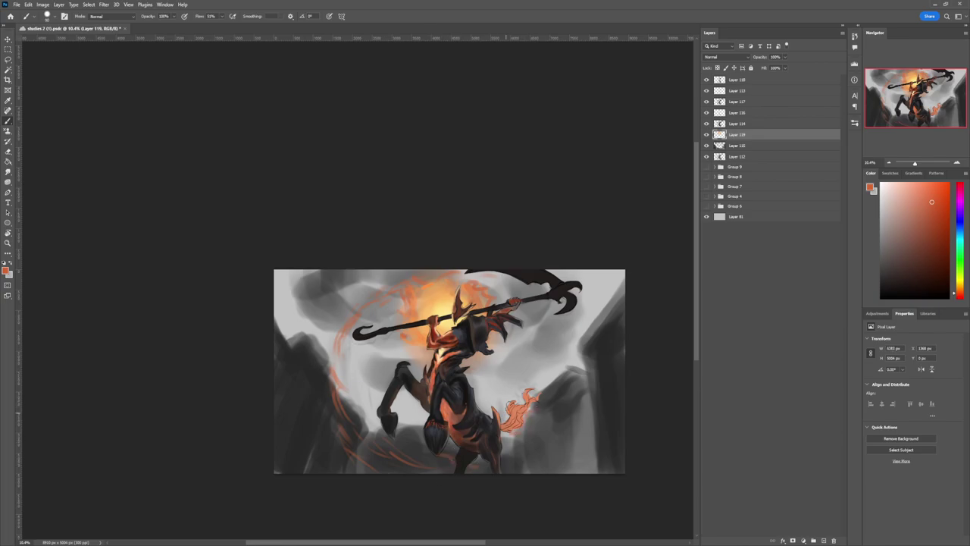
Step: Thicken the lower flame arc and extend it beneath the centaur's legs with a larger brush
key(bracketright)
key(bracketright)
drag(410, 471, 383, 461)
drag(351, 415, 399, 453)
mouse_move(479, 470)
mouse_down()
mouse_move(489, 461)
mouse_move(503, 469)
mouse_up()
drag(420, 463, 362, 456)
drag(356, 428, 345, 407)
drag(333, 368, 422, 477)
Step: Thin the lower flame trail with the Eraser and soften the flame strokes with the Smudge tool
key(e)
mouse_move(341, 421)
mouse_down()
mouse_move(404, 471)
mouse_move(390, 465)
mouse_move(413, 463)
mouse_up()
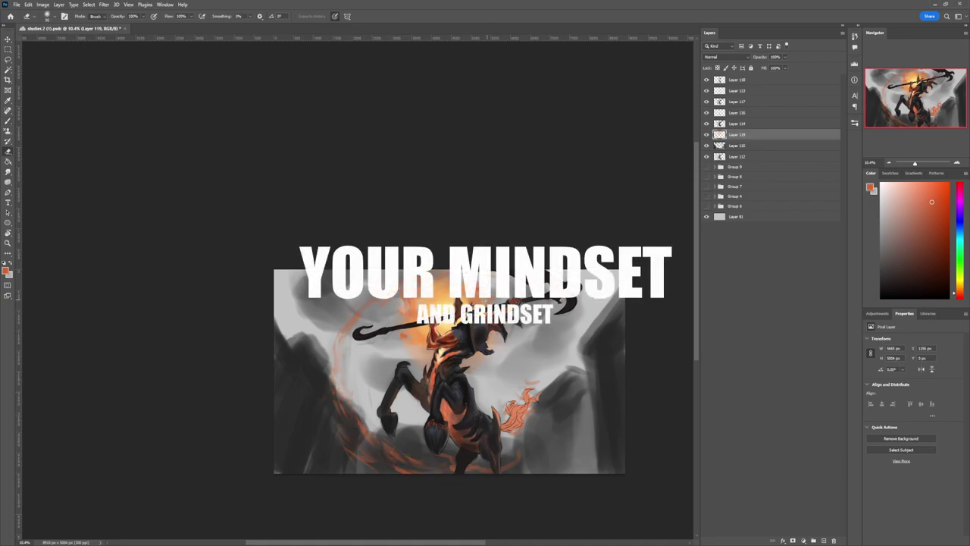
key(b)
click(7, 172)
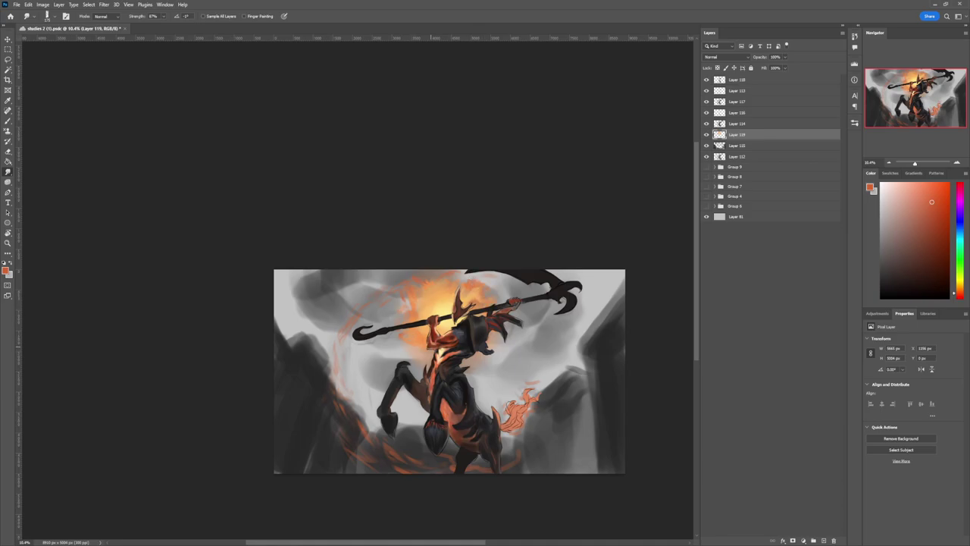
key(z)
mouse_move(487, 375)
mouse_down()
mouse_move(432, 371)
mouse_move(489, 382)
mouse_up()
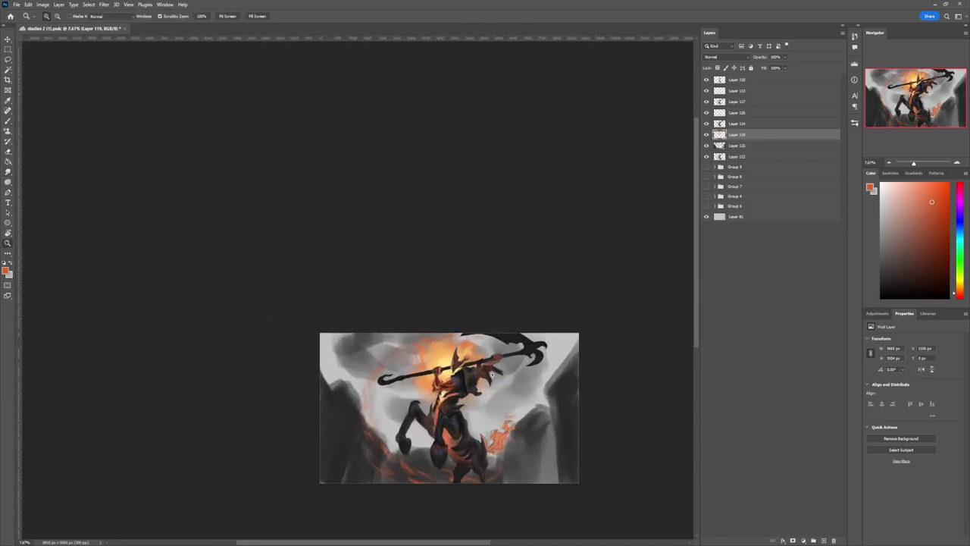
Step: Add a new layer above Layer 113, set it to Overlay, and pick a saturated red-orange
key(b)
click(739, 91)
key(ctrl+shift+alt+n)
click(720, 156)
drag(938, 195, 943, 208)
click(455, 389)
Step: Brush a large, soft red-orange glow over the centaur's head, torso and hindquarters
key(period)
key(bracketright)
key(bracketright)
key(bracketright)
key(bracketright)
key(bracketright)
key(bracketright)
key(bracketright)
key(bracketright)
key(bracketright)
key(bracketright)
click(453, 381)
mouse_move(454, 381)
mouse_down()
mouse_move(437, 433)
mouse_move(452, 432)
mouse_move(484, 460)
mouse_up()
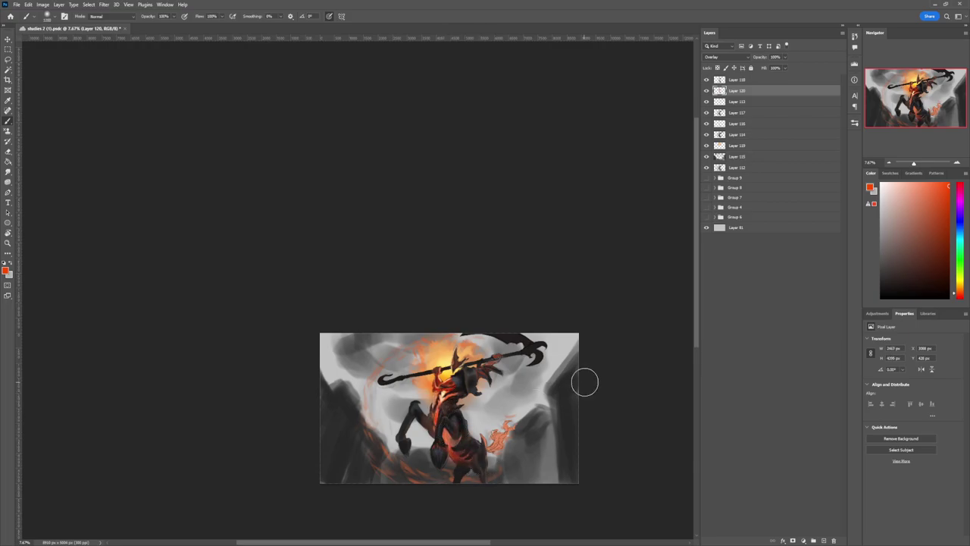
Step: Move the Overlay layer to the top of the stack and erase excess glow from the lower body
key(ctrl+bracketright)
key(e)
mouse_move(454, 429)
mouse_down()
mouse_move(467, 460)
mouse_move(447, 398)
mouse_move(457, 429)
mouse_move(463, 384)
mouse_move(439, 385)
mouse_move(435, 424)
mouse_move(455, 442)
mouse_move(458, 431)
mouse_move(483, 447)
mouse_move(504, 432)
mouse_move(460, 467)
mouse_up()
key(b)
key(bracketleft)
key(bracketleft)
key(bracketleft)
key(bracketleft)
key(bracketleft)
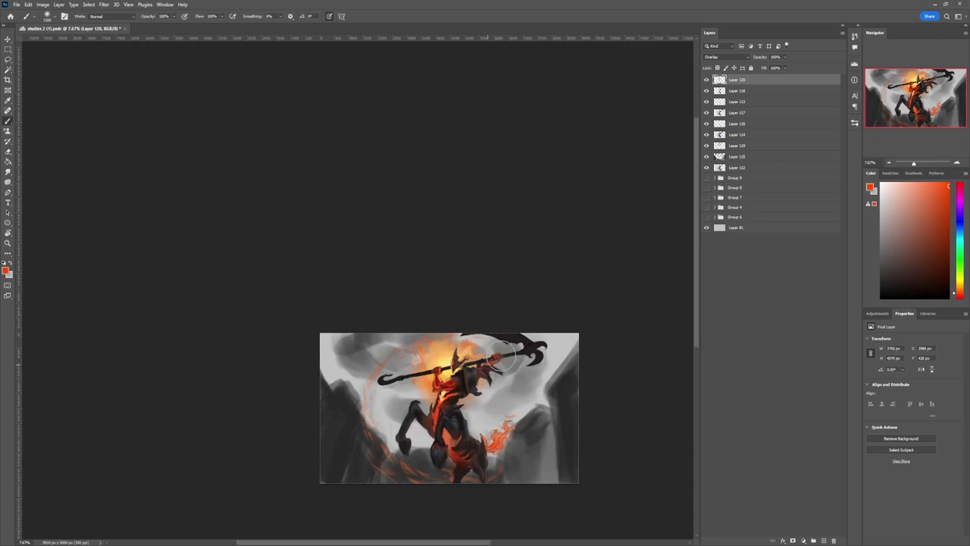
Step: Spread a light orange Overlay glow along the flame ring and the ground with a much larger brush
alt+click(383, 362)
mouse_move(418, 483)
mouse_down()
mouse_move(378, 459)
mouse_move(457, 481)
mouse_up()
key(bracketright)
key(bracketright)
key(bracketright)
key(bracketright)
key(bracketright)
key(bracketright)
key(bracketright)
key(bracketright)
key(bracketright)
key(bracketright)
key(bracketright)
key(bracketright)
key(bracketright)
key(bracketright)
drag(523, 470, 519, 481)
drag(410, 483, 341, 474)
drag(544, 458, 520, 461)
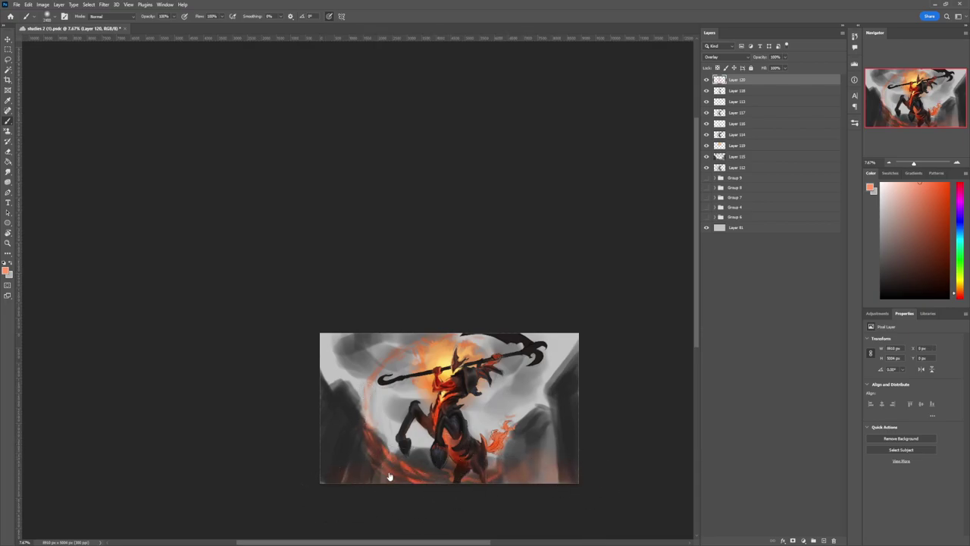
drag(390, 476, 359, 477)
drag(444, 479, 473, 463)
Step: Add a new layer directly below the rock layer for the sky colour and clear the selection
key(b)
click(736, 156)
ctrl+click(718, 156)
key(ctrl+shift+alt+n)
key(ctrl+d)
Step: Cover the grey sky and the pale gap between the rocks in muted yellow-brown with a large soft brush
drag(961, 293, 961, 285)
drag(912, 216, 904, 245)
key(bracketright)
key(bracketright)
mouse_move(532, 379)
mouse_down()
mouse_move(519, 355)
mouse_move(432, 363)
mouse_up()
mouse_move(519, 349)
mouse_down()
mouse_move(473, 412)
mouse_move(403, 418)
mouse_move(331, 357)
mouse_move(459, 340)
mouse_move(488, 378)
mouse_up()
key(z)
mouse_move(445, 428)
mouse_down()
mouse_move(431, 450)
mouse_move(447, 426)
mouse_up()
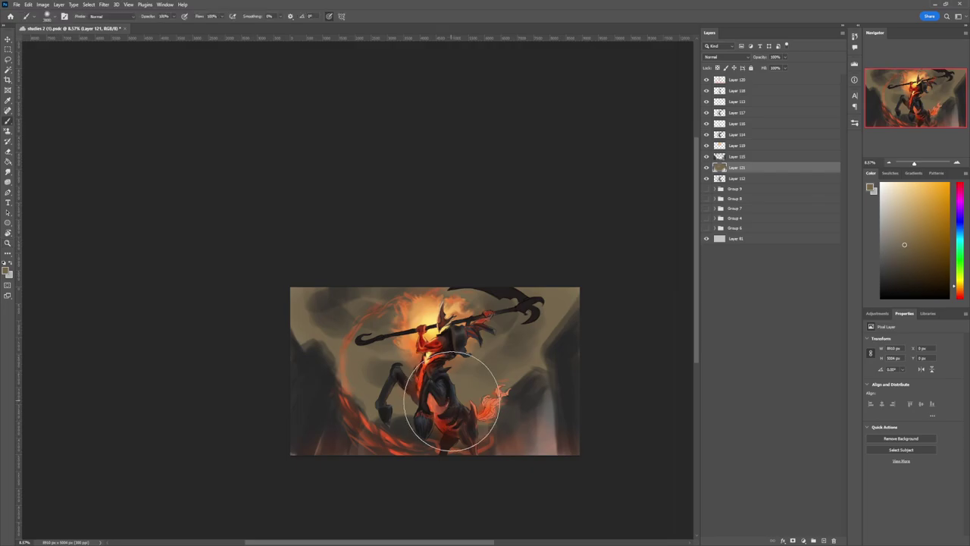
drag(541, 438, 529, 443)
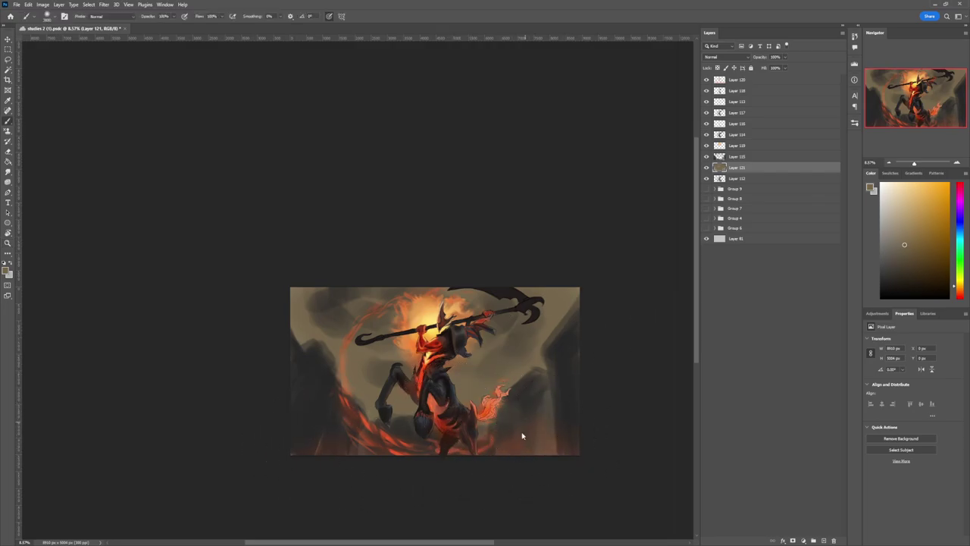
Step: On the rock layer, paint a dark creature silhouette over the rocks behind the tail in sampled near-black
click(741, 158)
alt+click(535, 450)
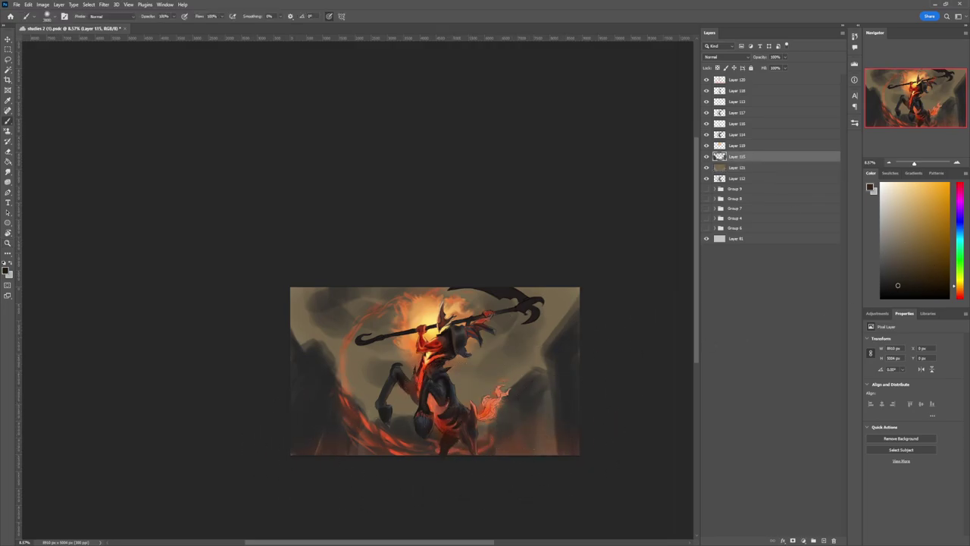
alt+click(528, 402)
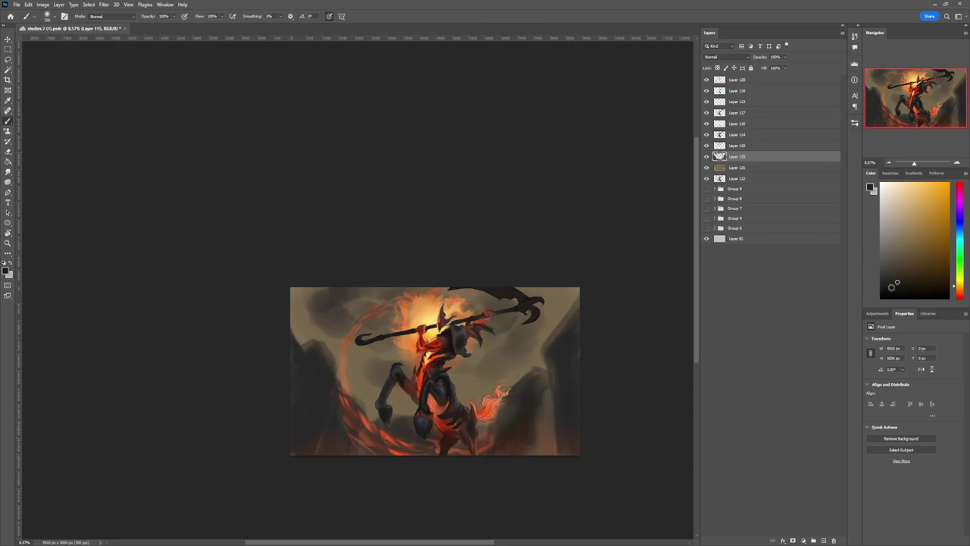
mouse_move(535, 390)
mouse_down()
mouse_move(506, 387)
mouse_move(506, 411)
mouse_move(488, 379)
mouse_move(517, 372)
mouse_move(566, 412)
mouse_move(531, 398)
mouse_move(539, 371)
mouse_up()
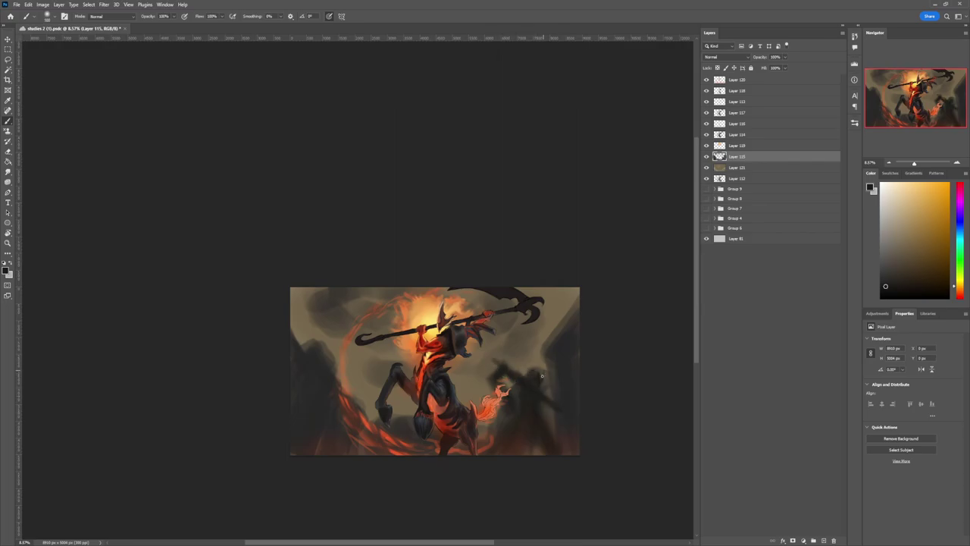
Step: Add a curved, hooked limb to the dark creature silhouette behind the centaur's tail
key(bracketright)
key(bracketright)
key(bracketright)
drag(497, 360, 491, 354)
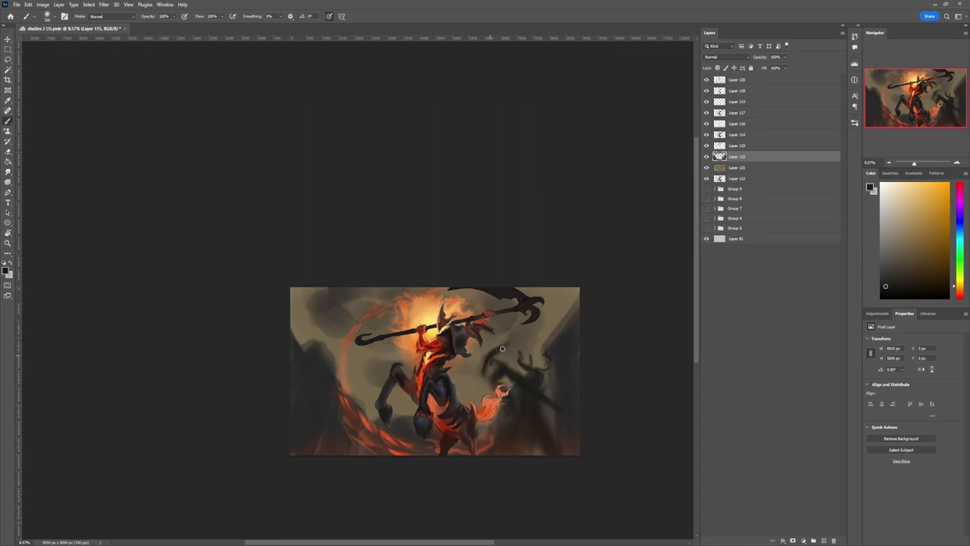
key(e)
key(b)
Step: Paint a small dark figure silhouette inside the flame ring, in front of the centaur's raised forelegs
mouse_move(357, 371)
mouse_down()
mouse_move(376, 387)
mouse_move(346, 410)
mouse_move(363, 401)
mouse_up()
key(bracketright)
key(bracketright)
key(bracketright)
key(bracketright)
key(bracketright)
key(bracketright)
key(bracketleft)
key(bracketleft)
key(bracketleft)
key(bracketleft)
key(bracketleft)
key(bracketleft)
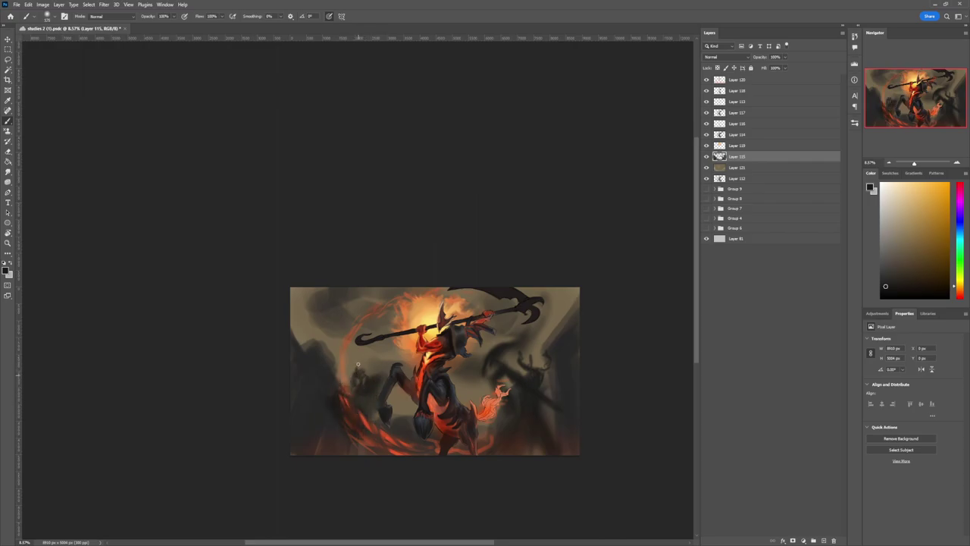
Step: Darken the ground inside the lower part of the flame ring with an enlarged soft near-black brush
key(bracketright)
key(bracketright)
key(bracketright)
key(bracketright)
key(bracketright)
key(bracketright)
key(bracketright)
mouse_move(366, 445)
mouse_down()
mouse_move(380, 406)
mouse_move(394, 433)
mouse_up()
key(bracketright)
key(bracketright)
key(bracketright)
key(bracketright)
key(bracketleft)
key(bracketleft)
key(bracketleft)
key(bracketleft)
Step: Add a new layer above the rock layer and paint sampled dark haze across both rock sides and the sky above the rocks
key(ctrl+shift+alt+n)
alt+click(532, 437)
mouse_move(558, 368)
mouse_down()
mouse_move(508, 434)
mouse_move(388, 445)
mouse_move(324, 412)
mouse_move(360, 454)
mouse_move(314, 387)
mouse_move(335, 431)
mouse_move(315, 389)
mouse_up()
key(bracketleft)
key(bracketleft)
key(bracketleft)
drag(321, 332, 319, 316)
Step: Paint broad dark smoke across the sky around and behind the polearm's blade with a large brush
key(bracketright)
key(bracketright)
key(bracketright)
key(bracketright)
key(bracketright)
key(bracketright)
key(bracketright)
drag(570, 294, 570, 302)
click(903, 280)
mouse_move(500, 289)
mouse_down()
mouse_move(514, 299)
mouse_move(510, 314)
mouse_up()
Step: Paint finer dark smoke strokes behind the upper flame ring and along the polearm's shaft with smaller brushes
key(bracketleft)
key(bracketleft)
key(bracketleft)
key(bracketleft)
key(bracketleft)
key(bracketleft)
key(bracketleft)
key(bracketleft)
key(bracketleft)
key(bracketleft)
key(bracketleft)
key(bracketleft)
key(bracketleft)
key(bracketleft)
key(bracketleft)
mouse_move(366, 312)
mouse_down()
mouse_move(338, 292)
mouse_move(355, 311)
mouse_move(394, 301)
mouse_up()
key(bracketleft)
key(bracketleft)
key(bracketleft)
key(bracketleft)
key(bracketleft)
mouse_move(357, 348)
mouse_down()
mouse_move(417, 360)
mouse_move(400, 338)
mouse_move(401, 311)
mouse_move(419, 345)
mouse_move(436, 339)
mouse_up()
Step: Identify the flame ring layer by toggling its visibility, select it and erase parts of the fire with varied eraser sizes
click(706, 145)
click(706, 146)
click(738, 145)
key(e)
key(bracketright)
key(bracketright)
key(bracketright)
key(bracketright)
key(bracketright)
key(bracketright)
key(bracketright)
key(bracketright)
key(bracketright)
key(bracketright)
key(bracketleft)
key(bracketleft)
key(bracketleft)
key(bracketleft)
key(bracketleft)
key(bracketleft)
key(bracketleft)
key(bracketleft)
key(bracketleft)
key(bracketleft)
key(bracketleft)
key(bracketleft)
key(bracketleft)
key(bracketleft)
key(bracketleft)
key(bracketright)
key(bracketright)
key(bracketright)
key(bracketright)
key(bracketright)
key(bracketright)
key(bracketright)
key(bracketright)
key(bracketleft)
key(bracketleft)
key(bracketleft)
key(bracketleft)
key(bracketleft)
Step: Repaint details of the flame ring in deep orange-red with a small brush
key(b)
click(949, 219)
key(bracketleft)
key(bracketleft)
key(bracketleft)
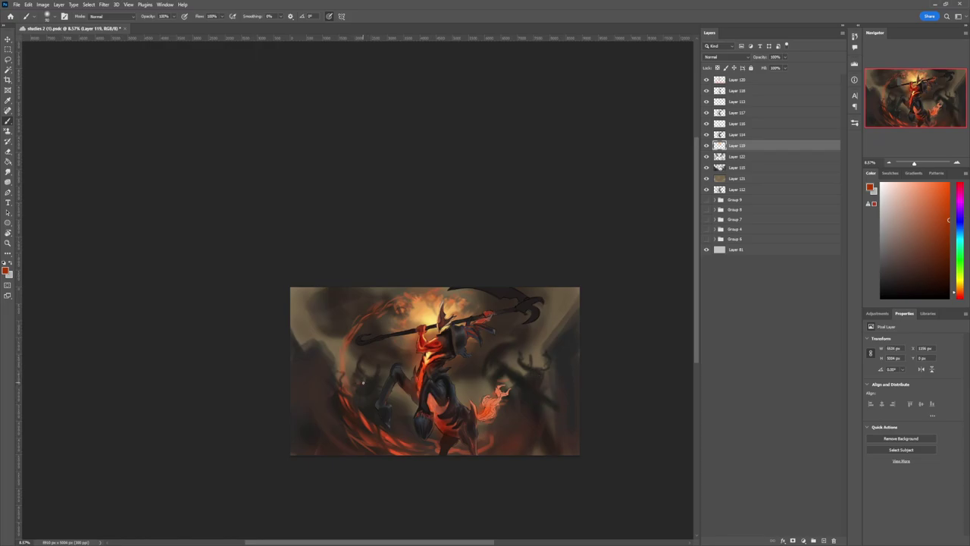
Step: Paint a mid-grey highlight along the dark creature's limb behind the tail, and sample the near-black beside it
click(880, 248)
key(bracketright)
key(bracketright)
key(bracketright)
drag(542, 395, 535, 394)
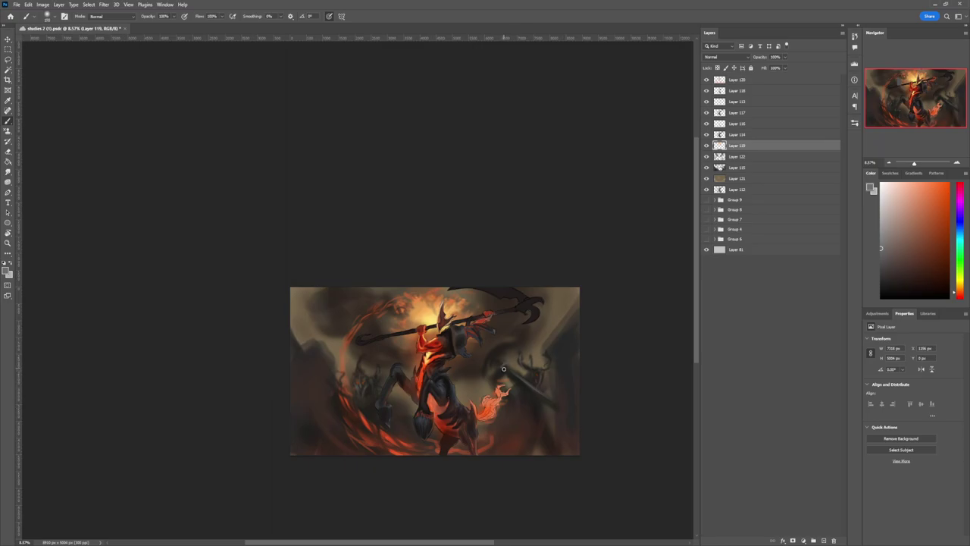
alt+click(518, 392)
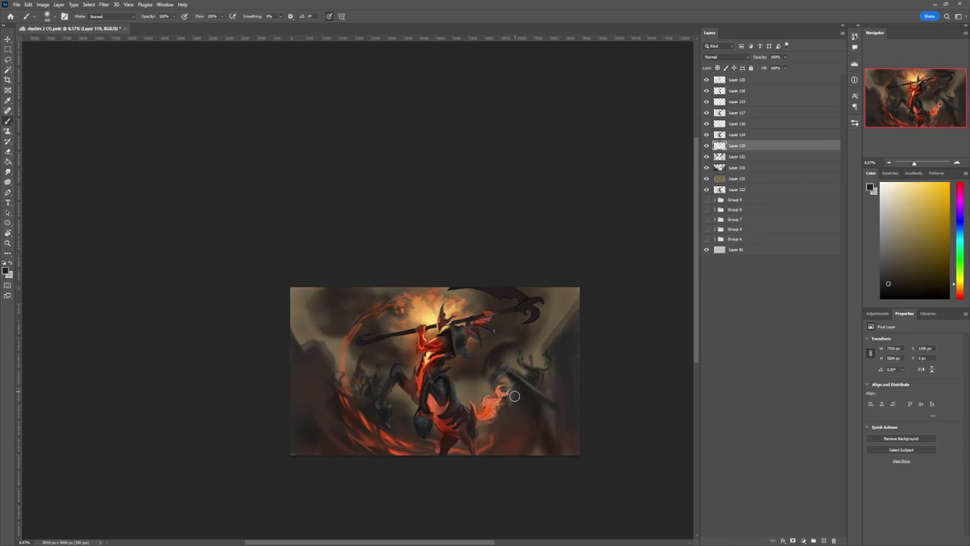
Step: Add a new layer at the top of the stack and paint bright yellow into the centaur's tail flame
click(739, 79)
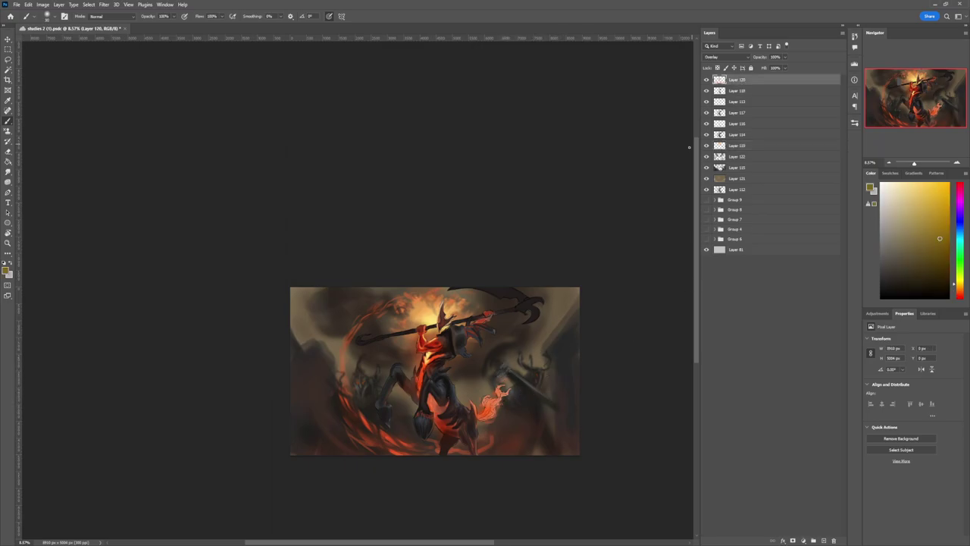
click(824, 540)
click(490, 399)
click(935, 191)
drag(497, 395, 487, 405)
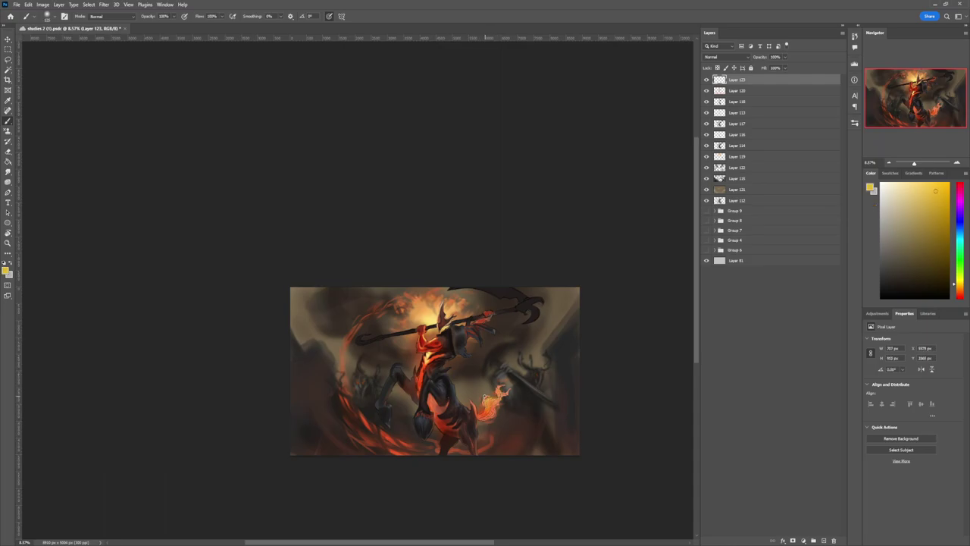
Step: Paint pale peach-orange highlights over the tail flame and down beside the hind legs
click(904, 183)
click(960, 289)
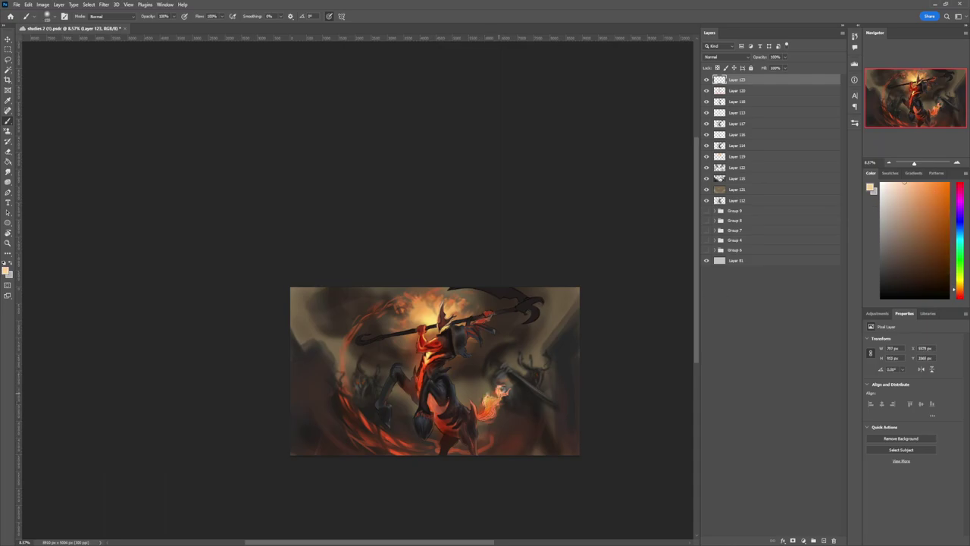
drag(486, 411, 494, 452)
Step: Scatter small orange ember sparks over the dark ground around the flame ring and hind legs
click(948, 209)
click(961, 295)
alt+click(519, 439)
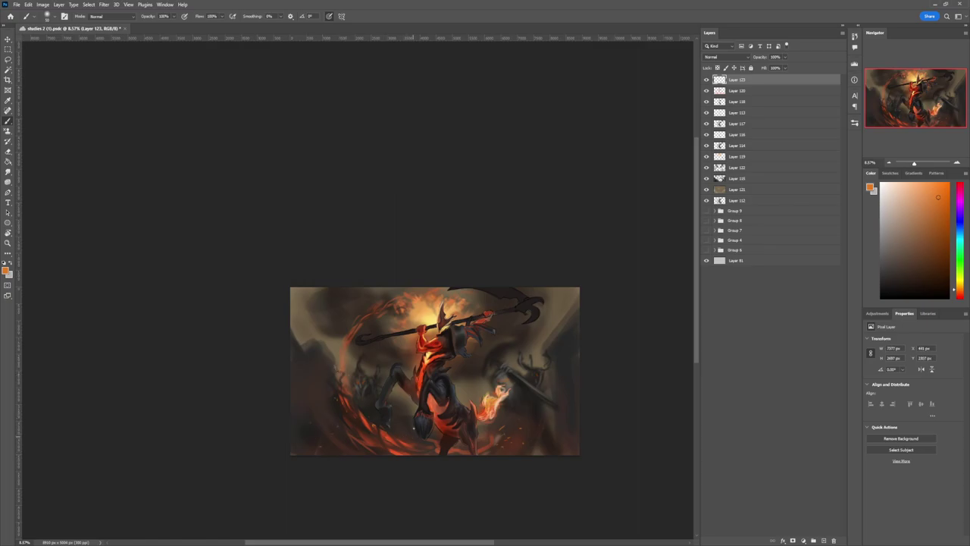
Step: Brighten the lower flame ring with pale orange and paint sampled red rim light along the polearm's curved blade
click(916, 182)
alt+click(487, 312)
key(bracketleft)
key(bracketleft)
key(bracketleft)
drag(497, 293, 520, 291)
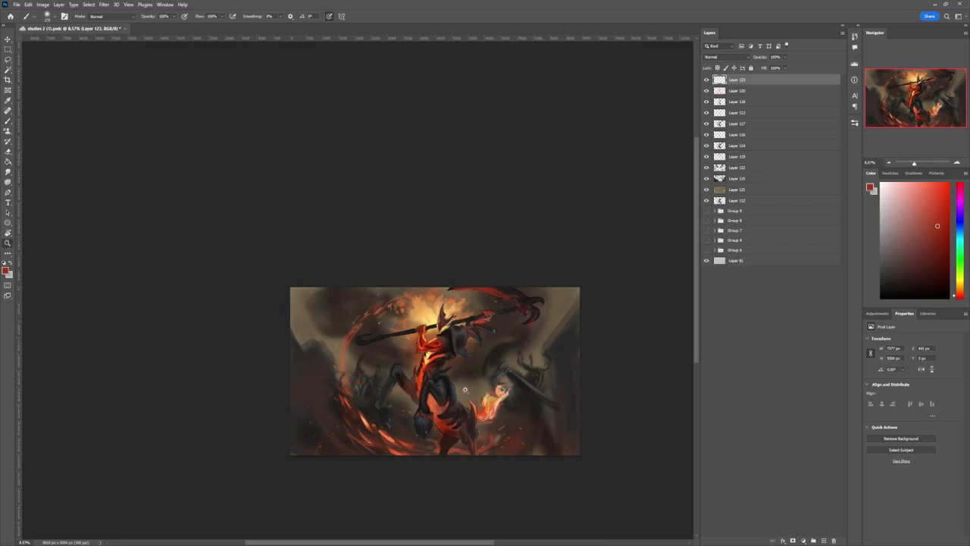